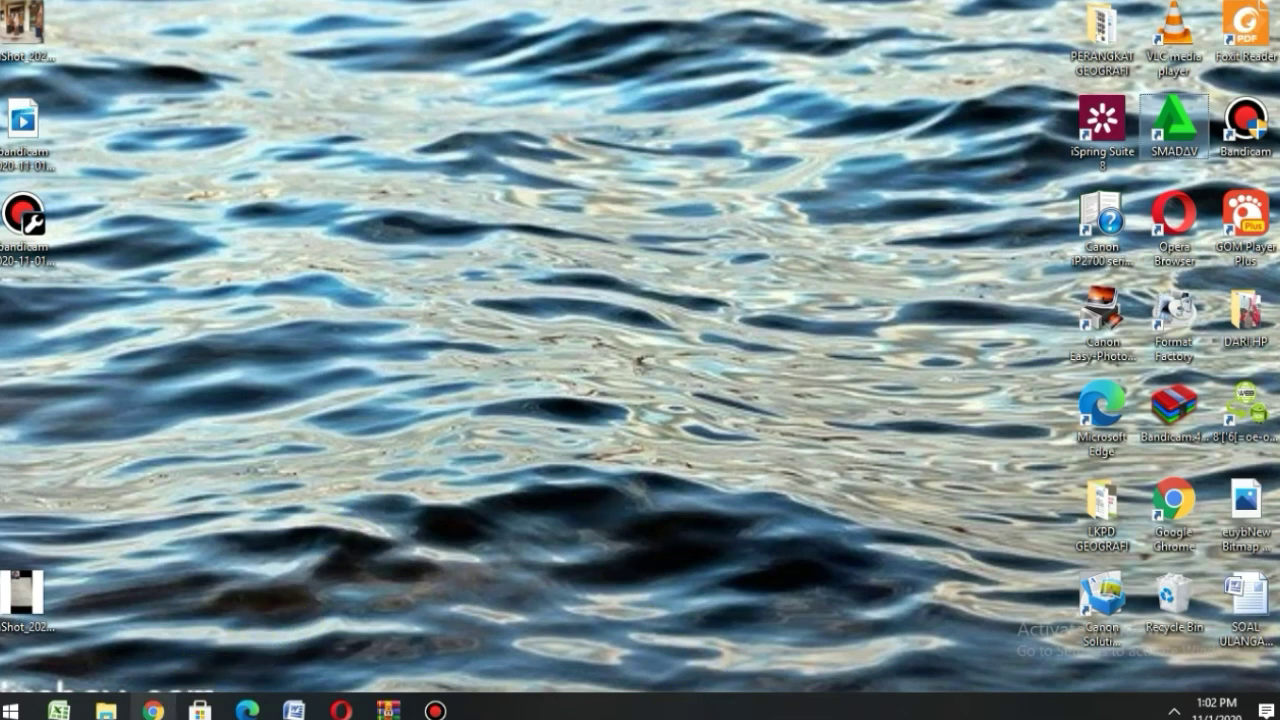
- From Chrome's Yahoo results, open the 'Educandy – Making learning sweeter!' result
{"action": "left_click", "coordinate": [153, 710]}
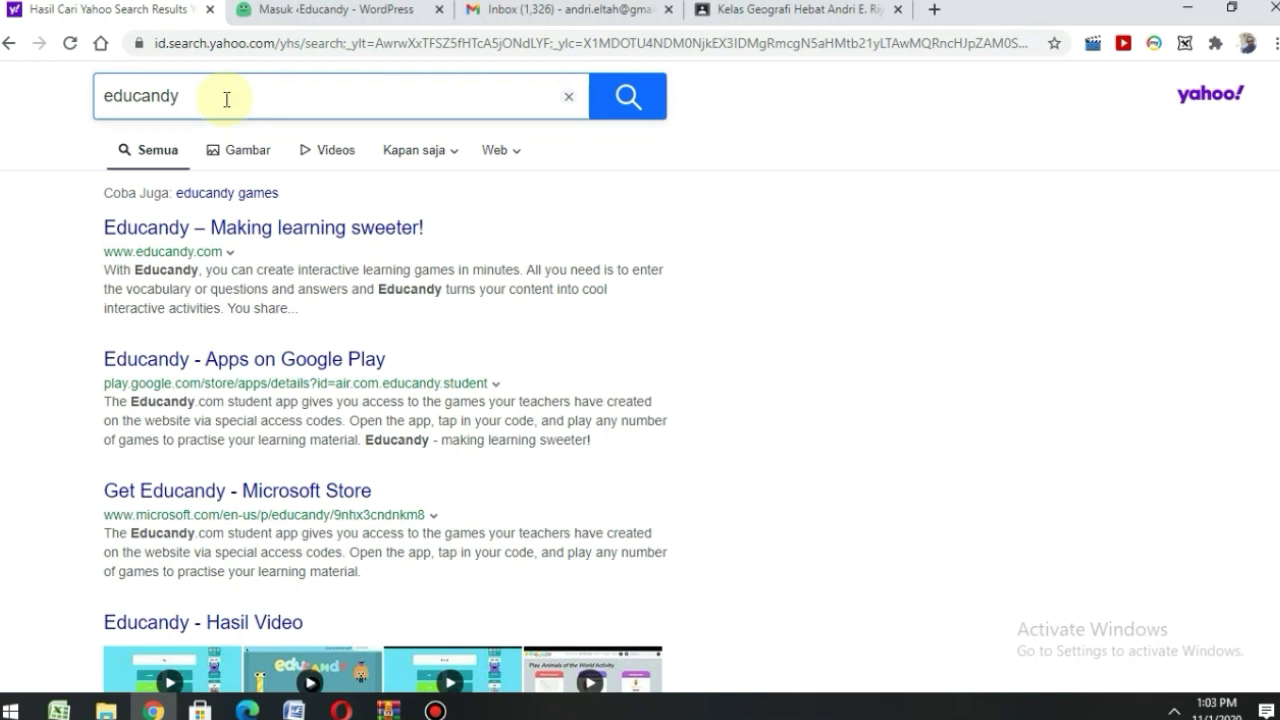
{"action": "left_click", "coordinate": [221, 238]}
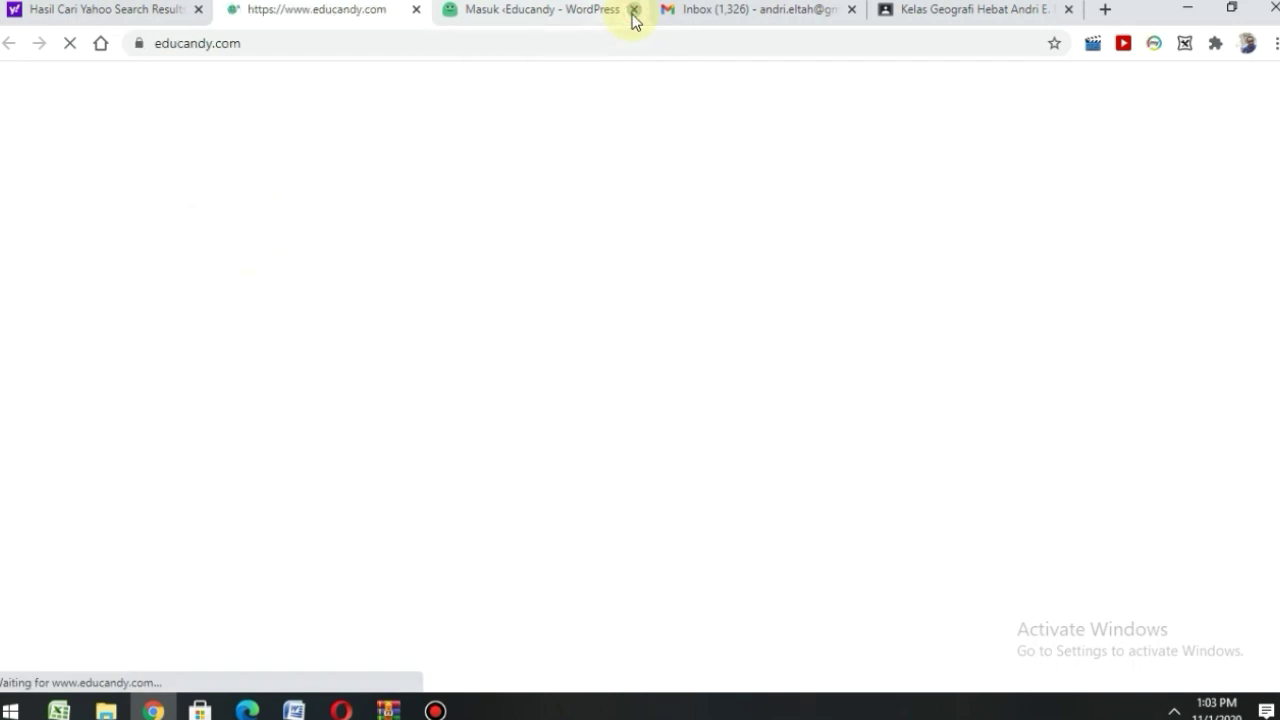
- Close the duplicate 'Masuk ‹Educandy' tab, dismiss Translate, and browse the homepage's example activities
{"action": "left_click", "coordinate": [633, 10]}
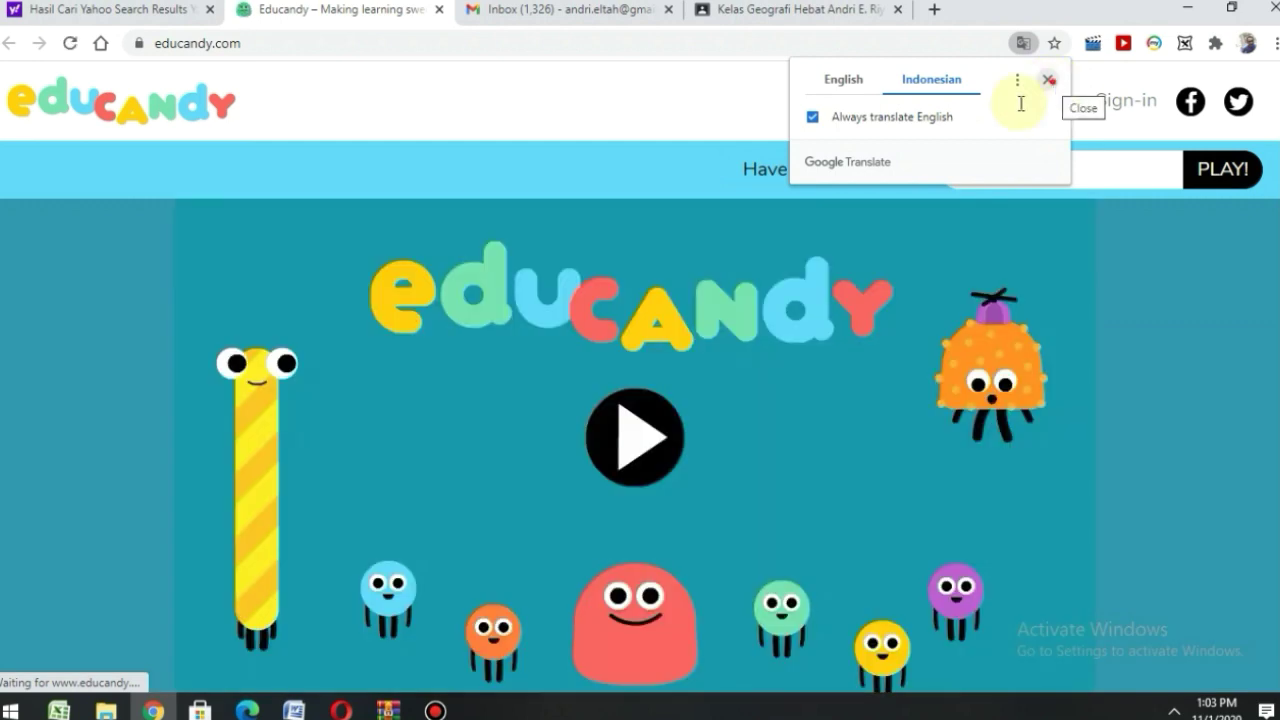
{"action": "left_click", "coordinate": [1049, 80]}
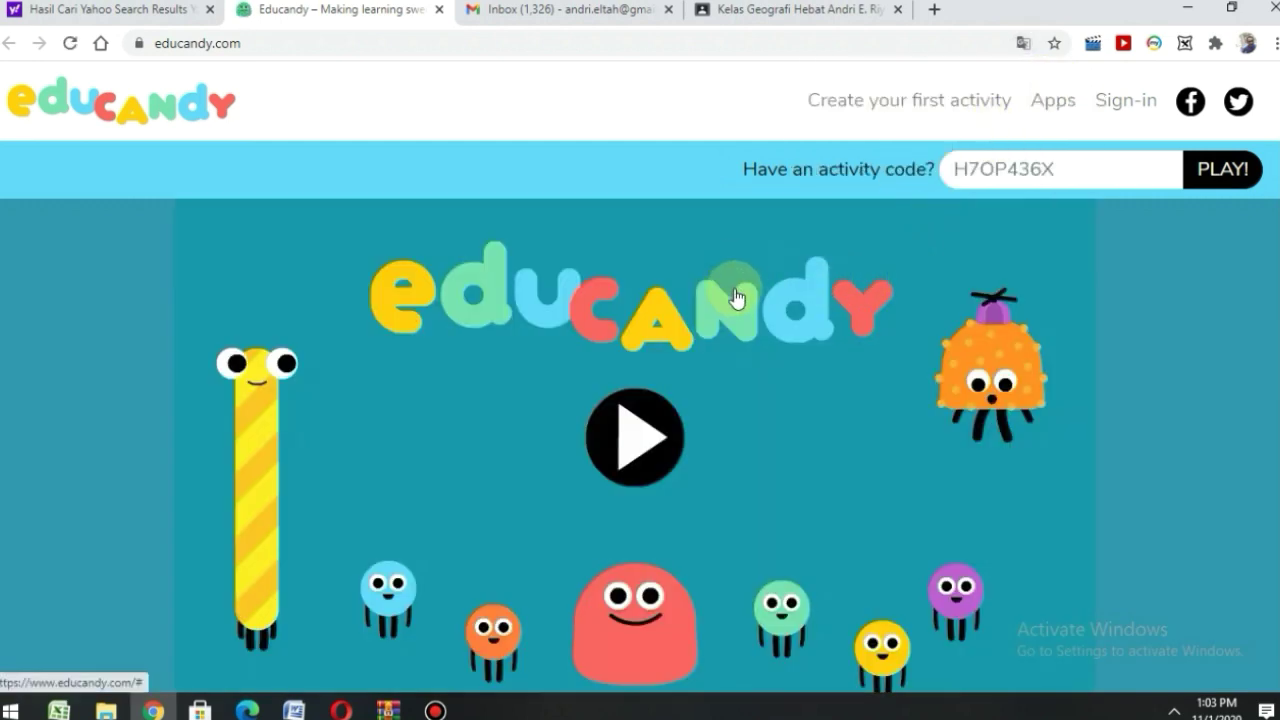
{"action": "scroll", "coordinate": [745, 310], "scroll_direction": "down", "scroll_amount": 2}
{"action": "scroll", "coordinate": [757, 325], "scroll_direction": "down", "scroll_amount": 5}
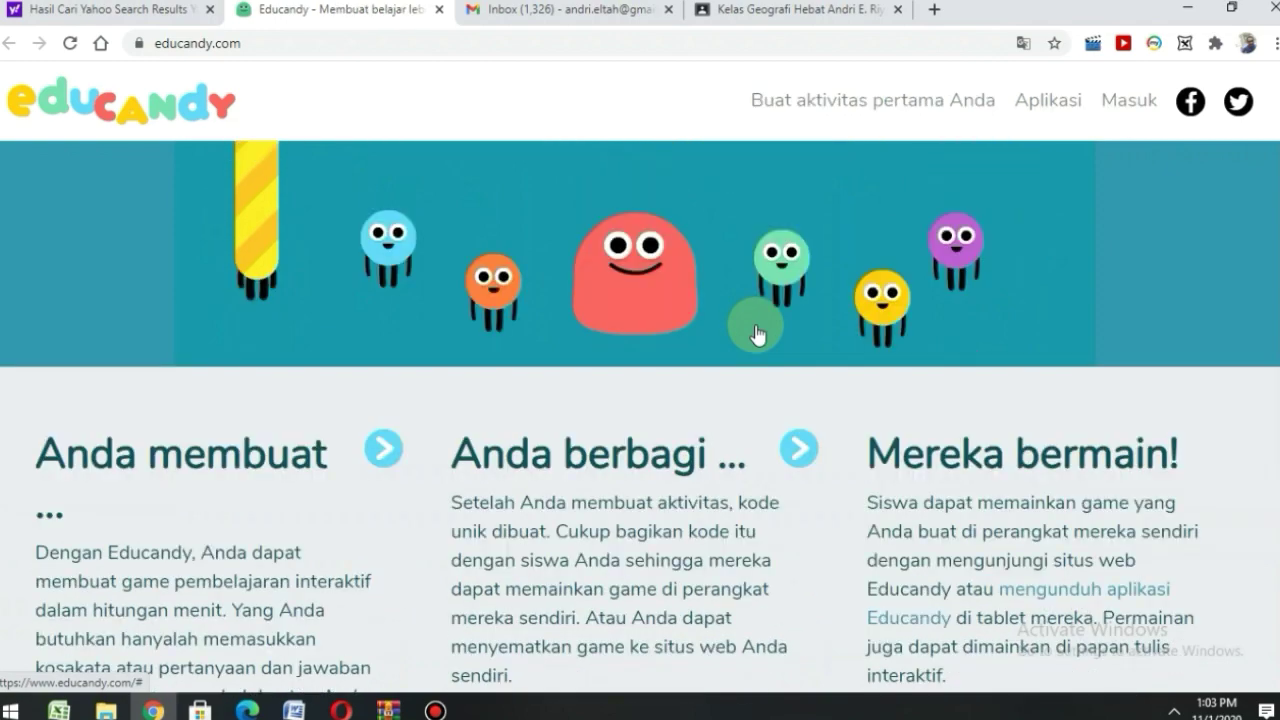
{"action": "scroll", "coordinate": [724, 376], "scroll_direction": "down", "scroll_amount": 8}
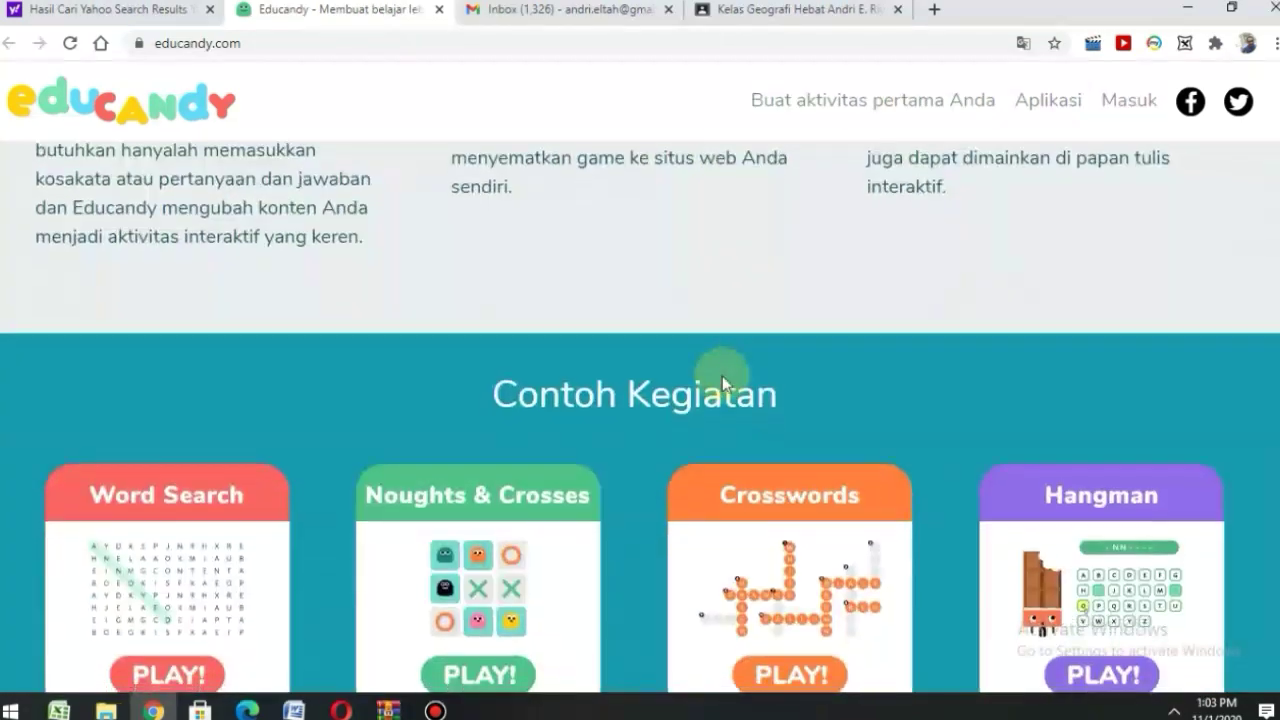
{"action": "scroll", "coordinate": [724, 384], "scroll_direction": "down", "scroll_amount": 2}
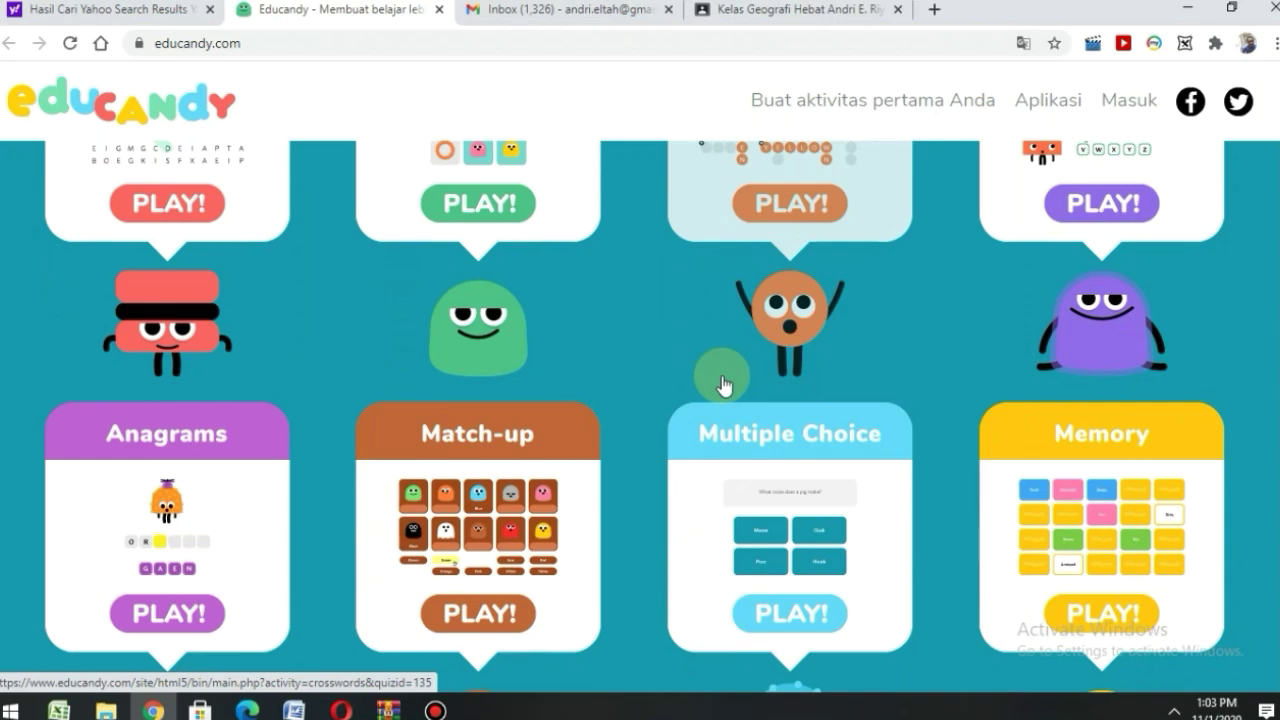
{"action": "scroll", "coordinate": [724, 386], "scroll_direction": "down", "scroll_amount": 3}
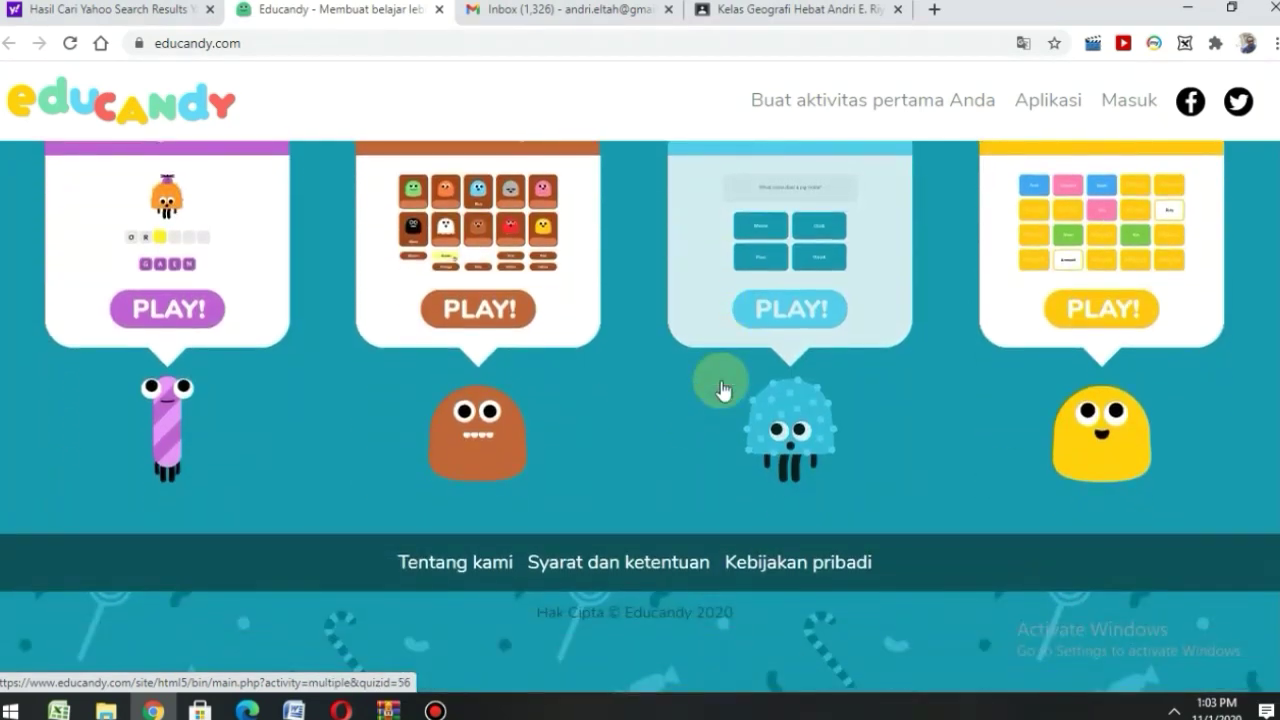
{"action": "scroll", "coordinate": [724, 390], "scroll_direction": "up", "scroll_amount": 5}
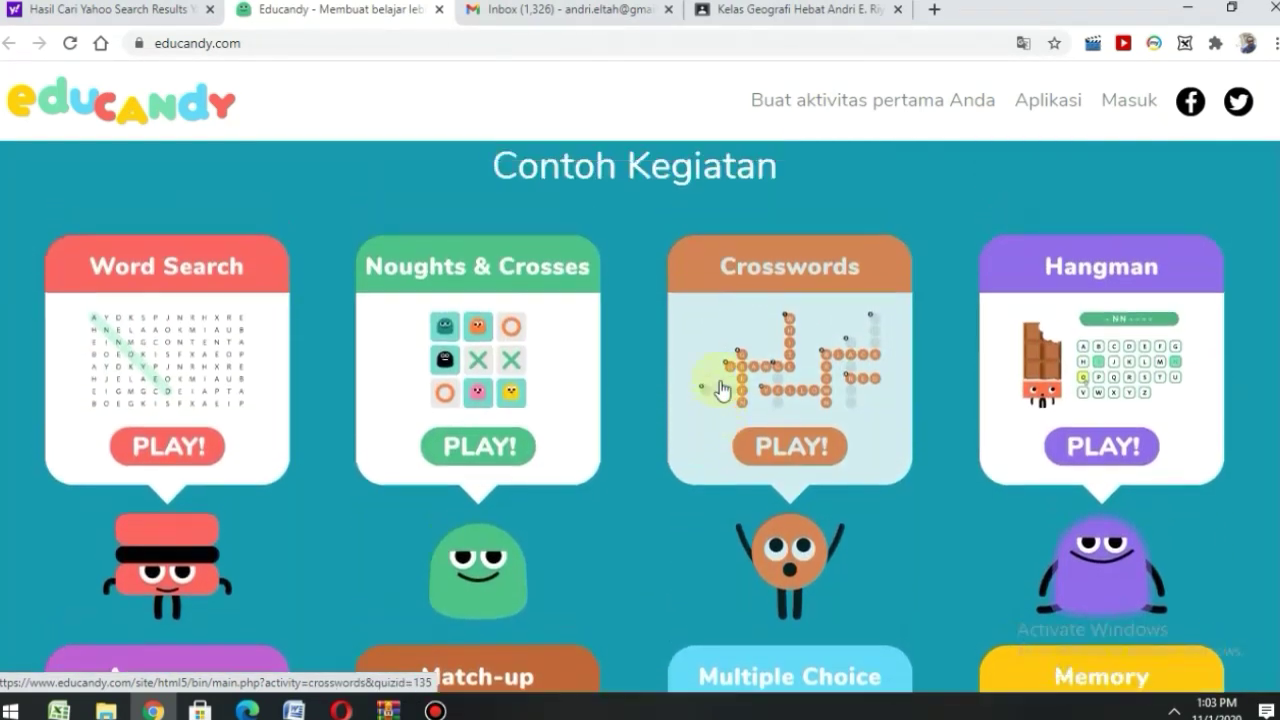
{"action": "scroll", "coordinate": [721, 387], "scroll_direction": "up", "scroll_amount": 8}
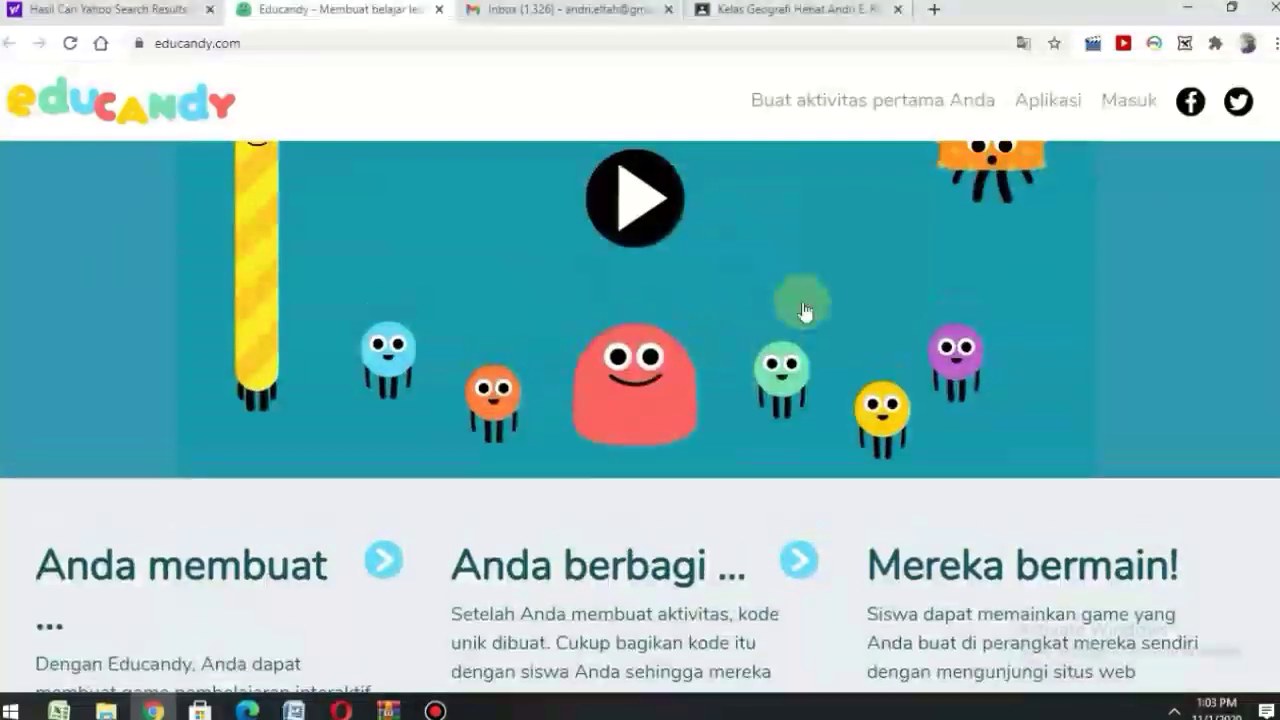
{"action": "scroll", "coordinate": [805, 312], "scroll_direction": "up", "scroll_amount": 3}
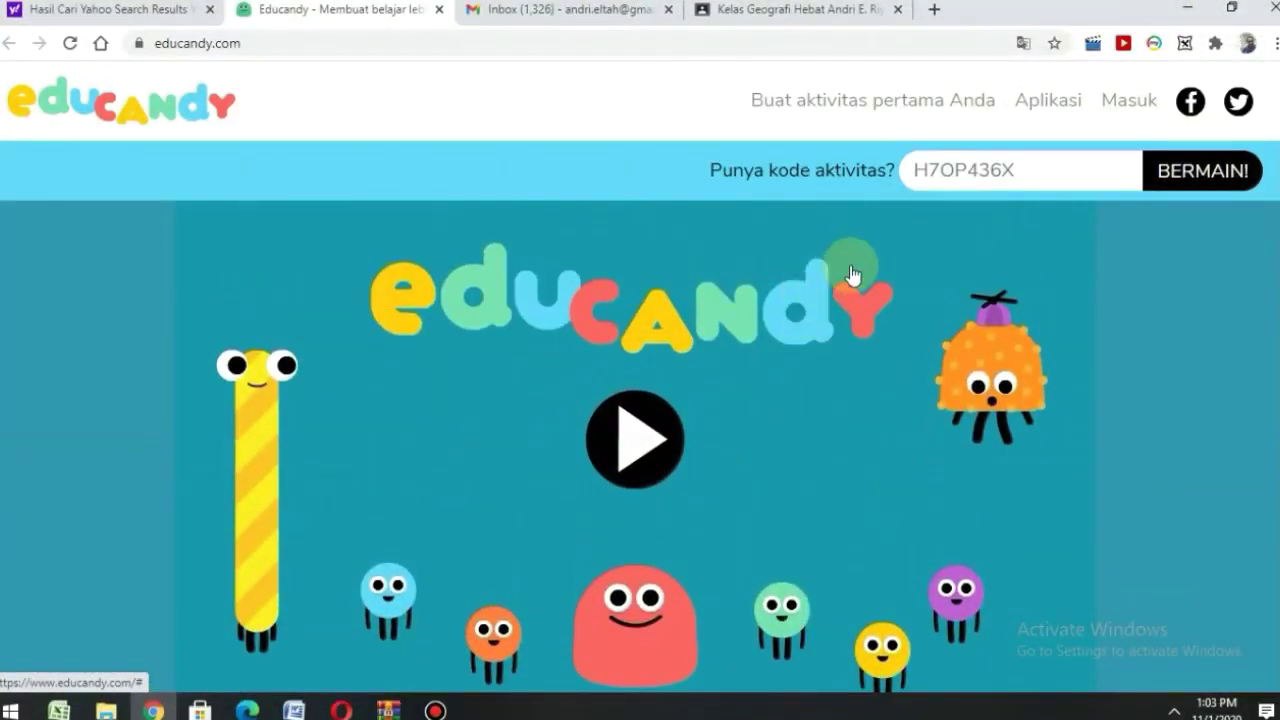
- Go from the 'Masuk' sign-in page to the 'Daftar' registration form
{"action": "left_click", "coordinate": [1133, 110]}
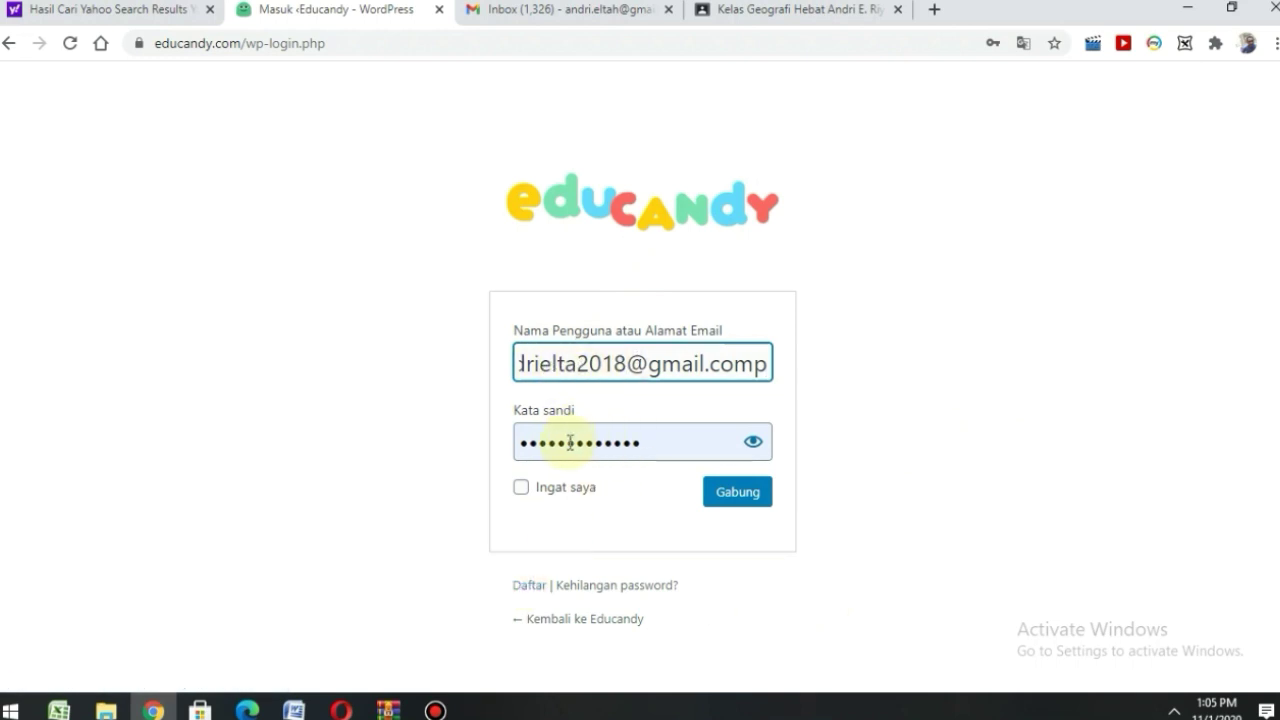
{"action": "left_click", "coordinate": [530, 588]}
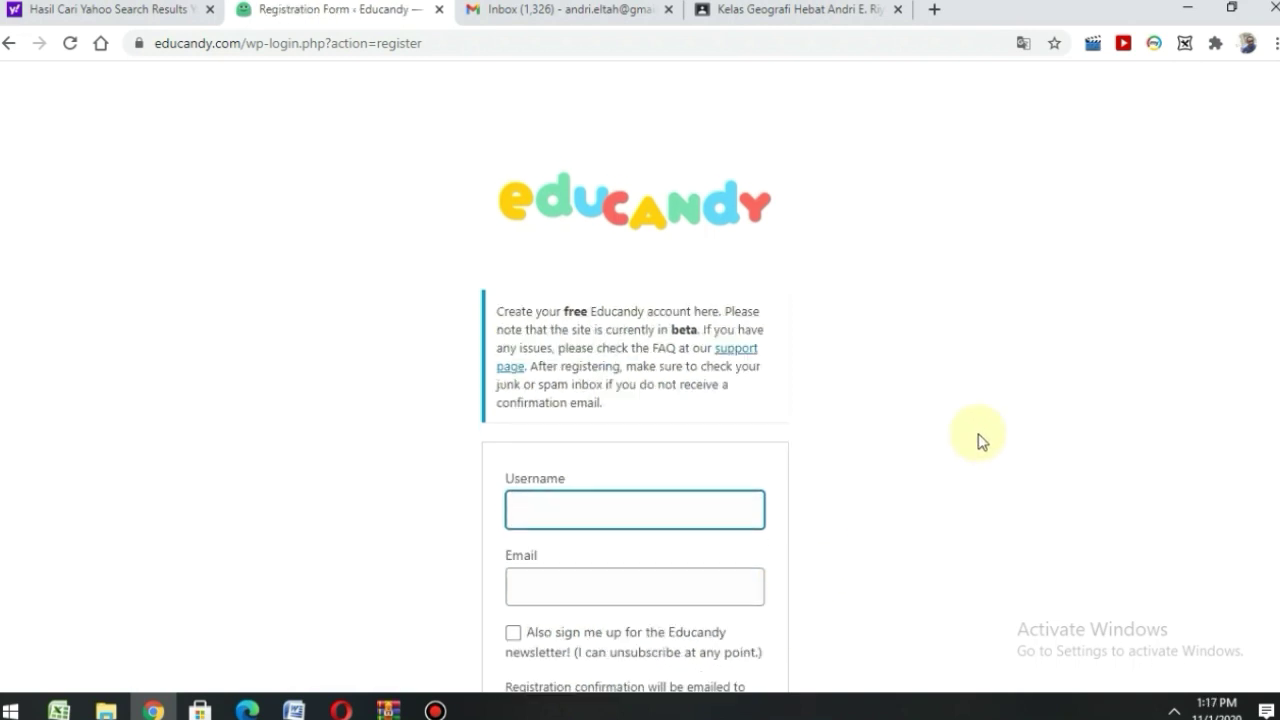
- Register with the user's name as username and their e-mail, newsletter ticked
{"action": "scroll", "coordinate": [837, 457], "scroll_direction": "down", "scroll_amount": 1}
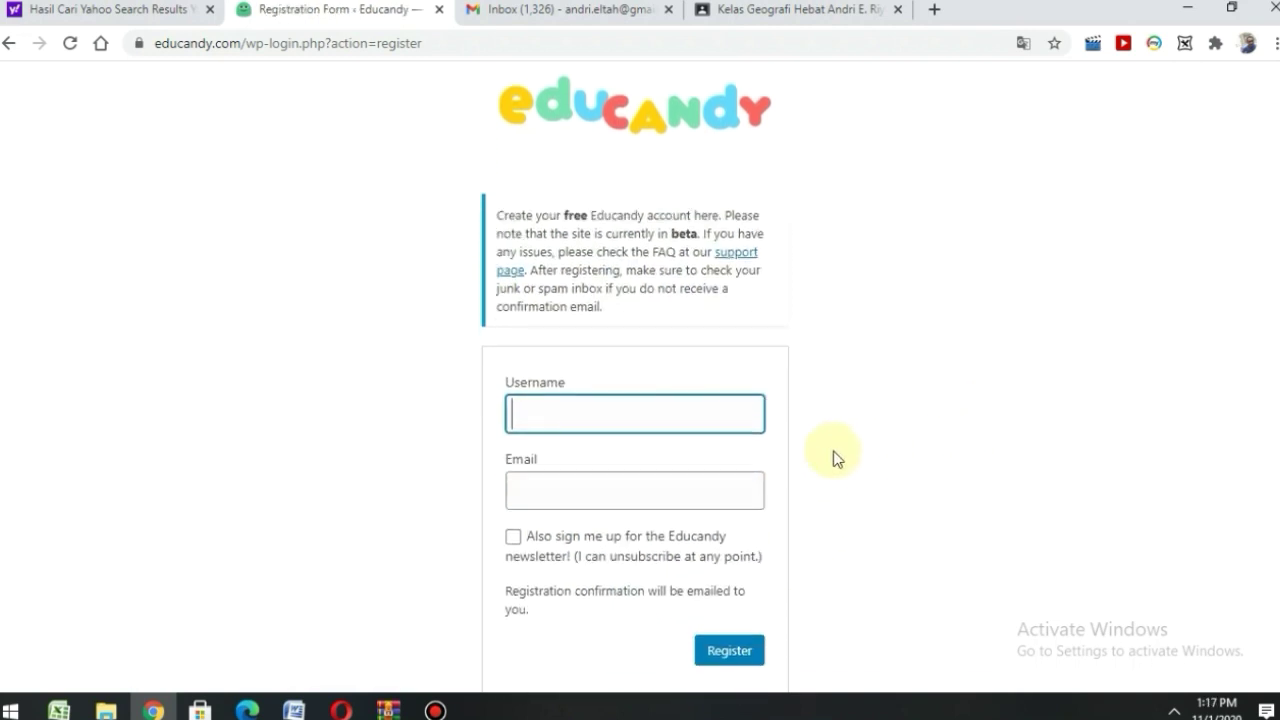
{"action": "left_click", "coordinate": [571, 421]}
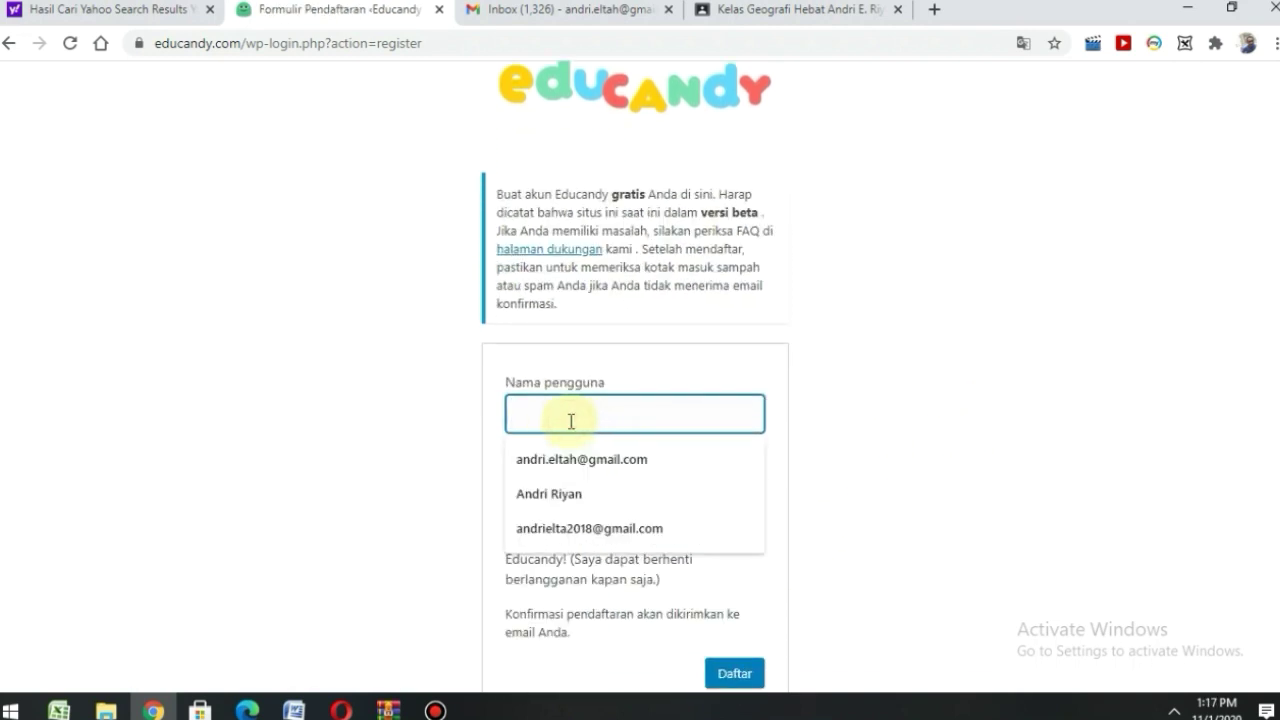
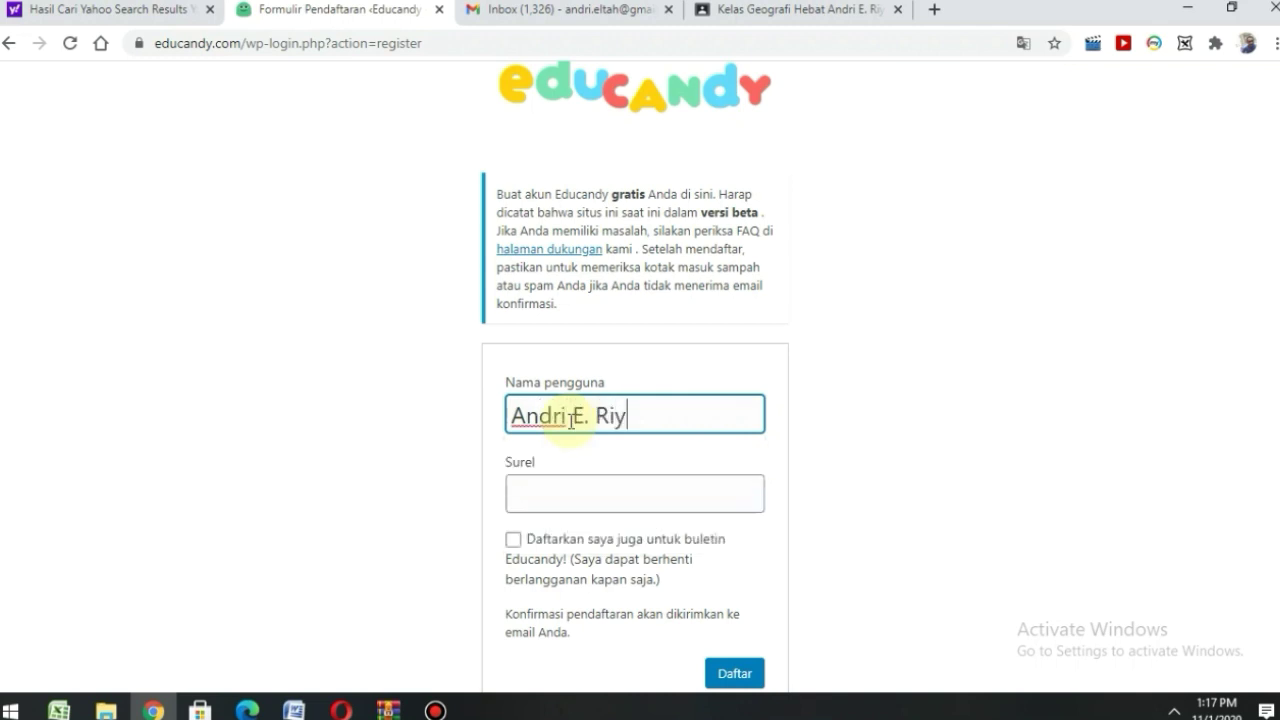
{"action": "left_click", "coordinate": [561, 489]}
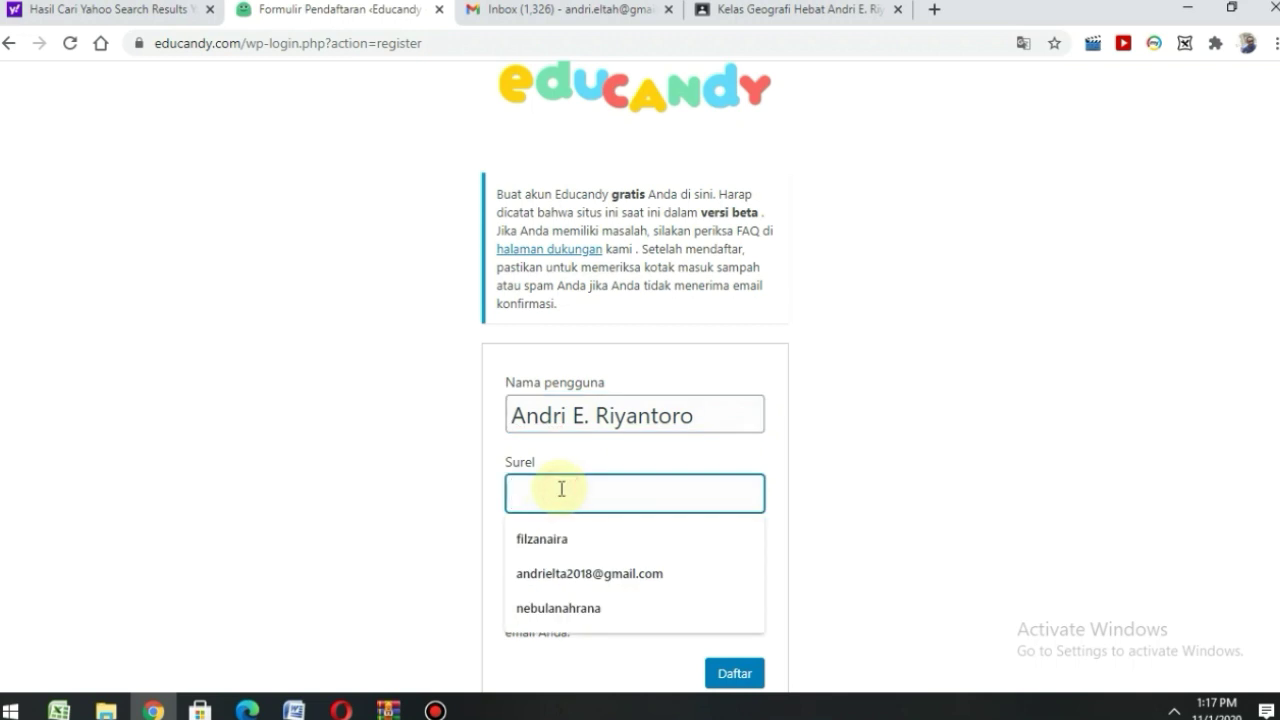
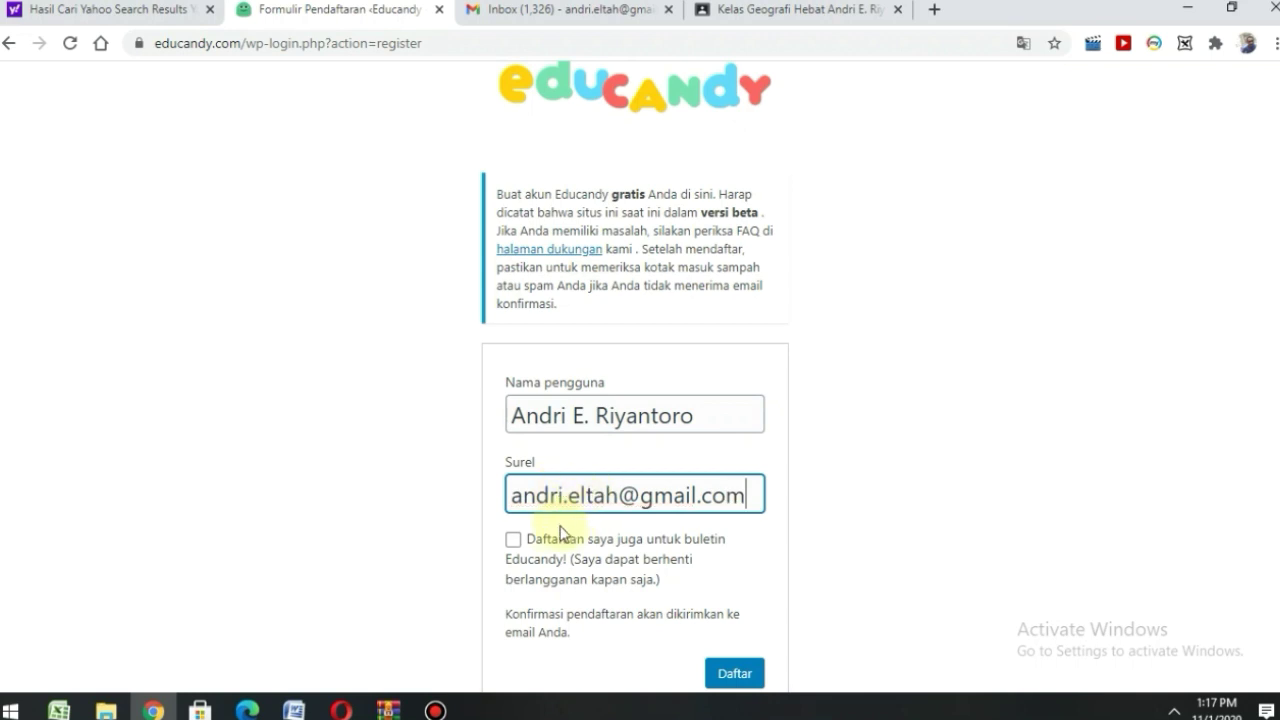
{"action": "left_click", "coordinate": [513, 539]}
{"action": "scroll", "coordinate": [715, 635], "scroll_direction": "down", "scroll_amount": 1}
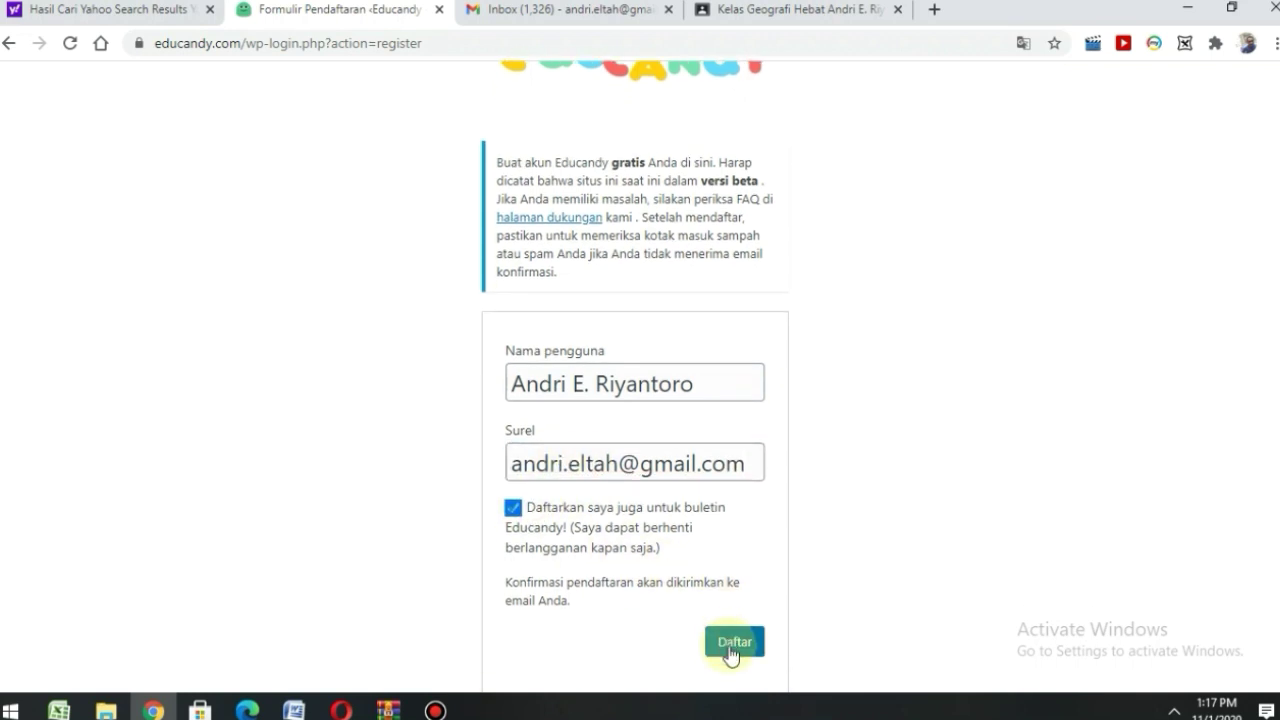
{"action": "left_click", "coordinate": [731, 648]}
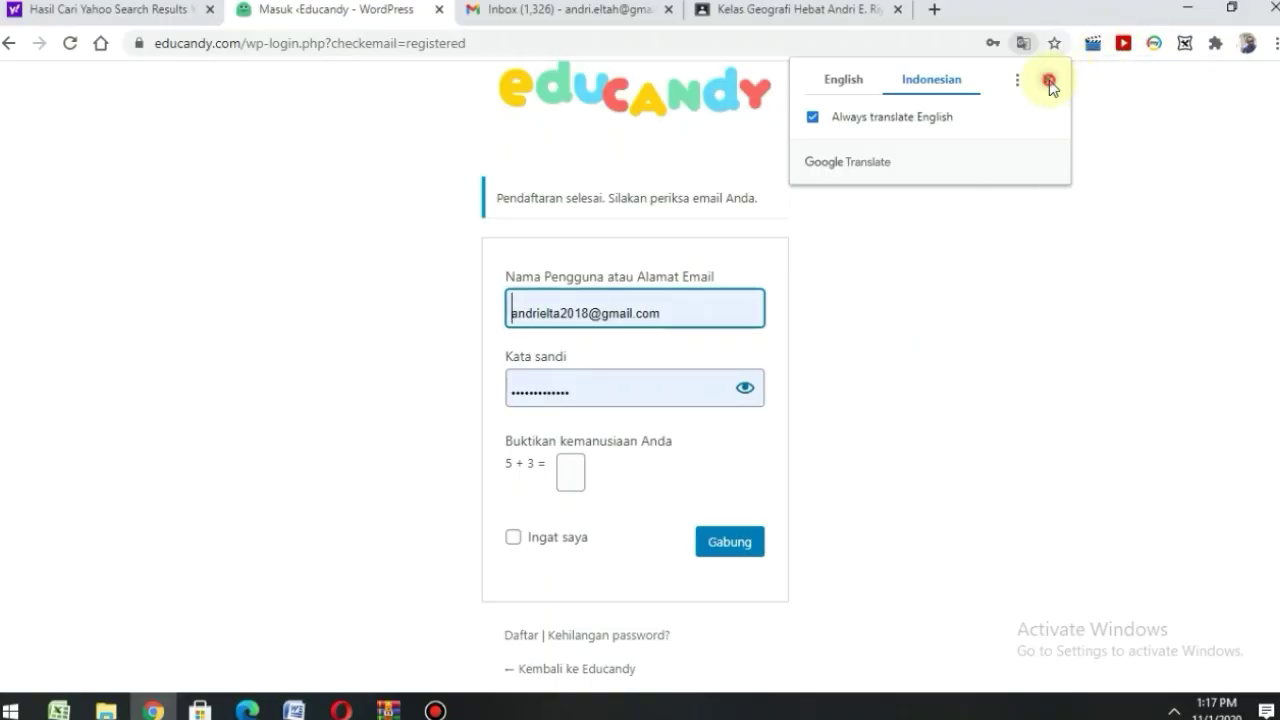
- Dismiss the Google Translate popup on the registration-confirmation login page
{"action": "left_click", "coordinate": [1049, 80]}
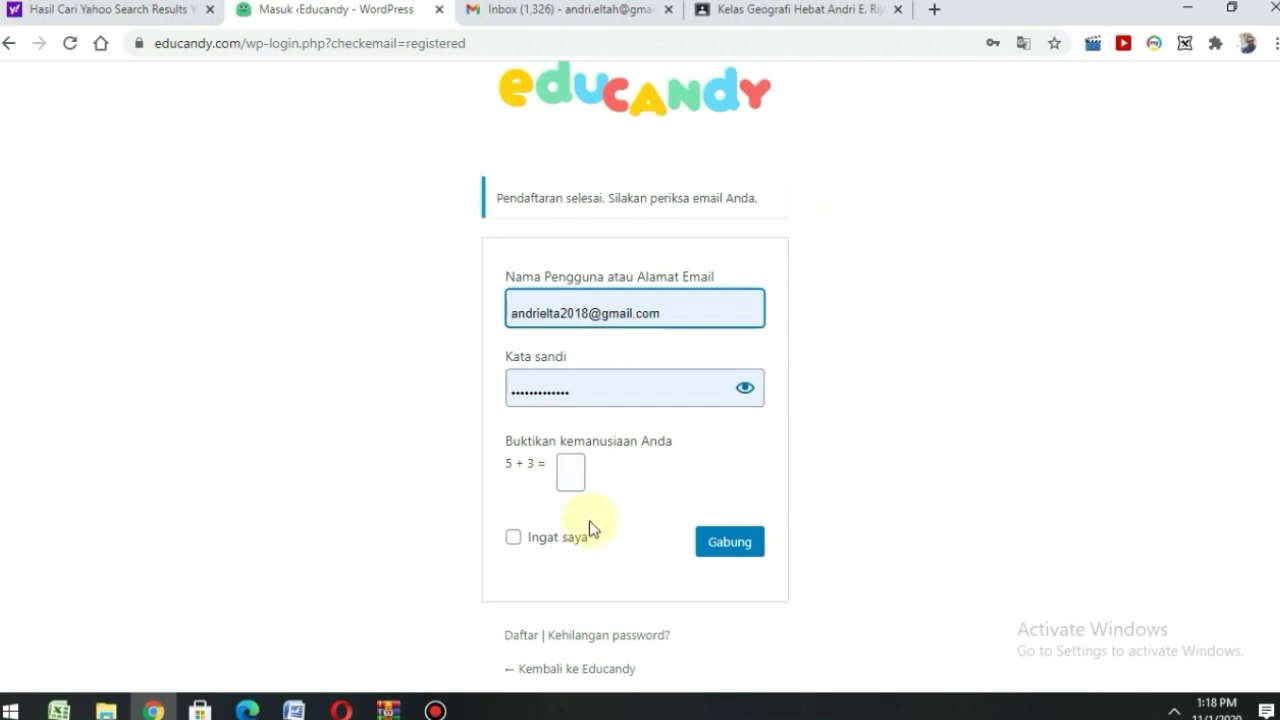
- Sign in, answering 8 to the 5 + 3 check, with 'Ingat saya' ticked
{"action": "left_click", "coordinate": [570, 472]}
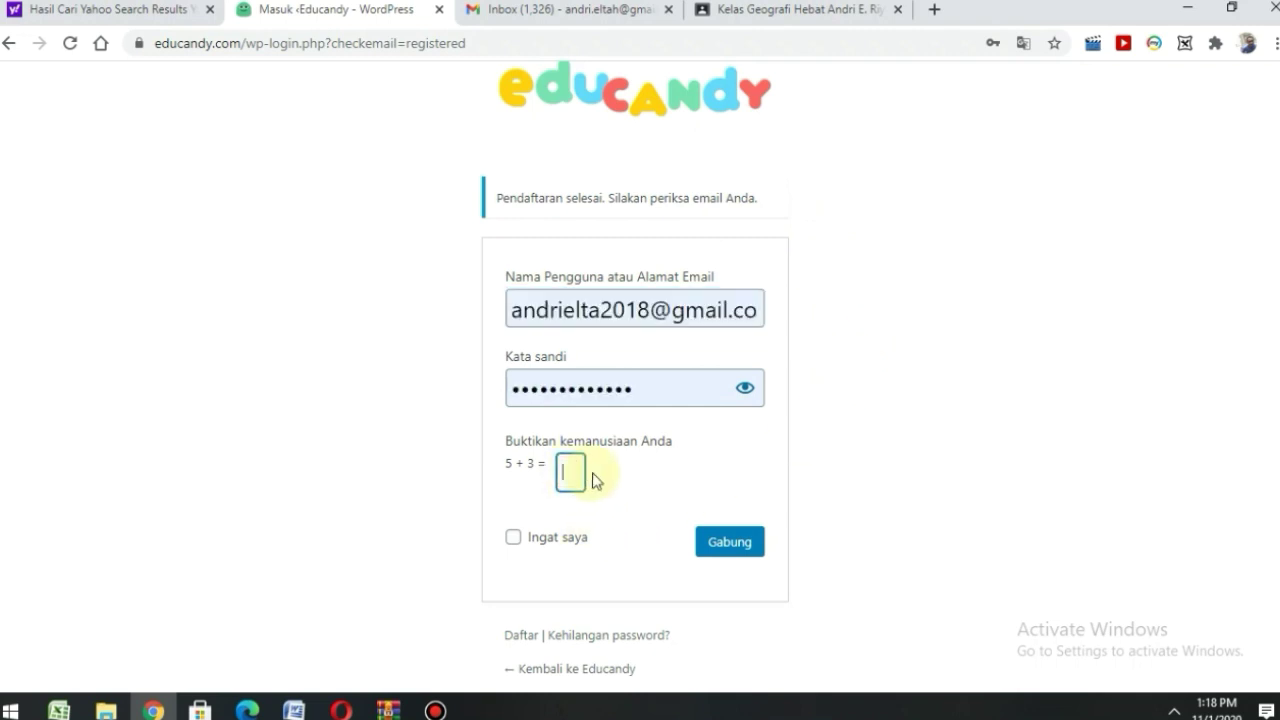
{"action": "type", "text": "8"}
{"action": "left_click", "coordinate": [514, 538]}
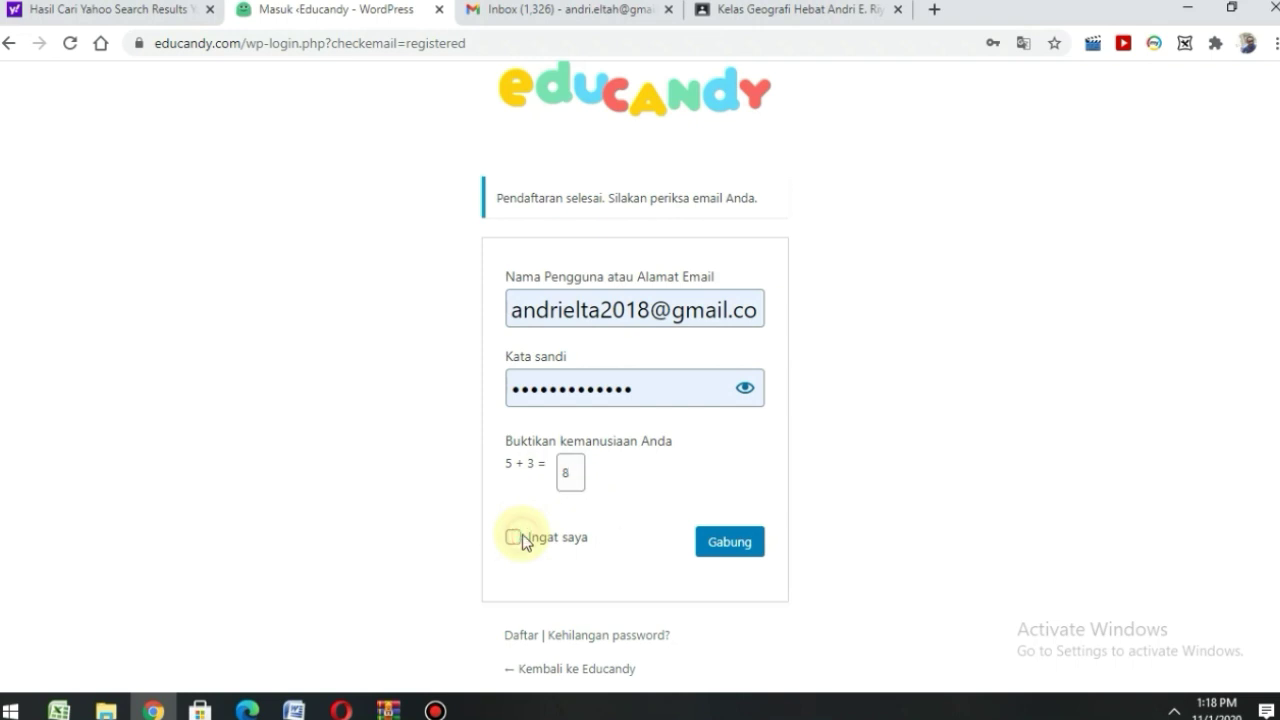
{"action": "left_click", "coordinate": [730, 549]}
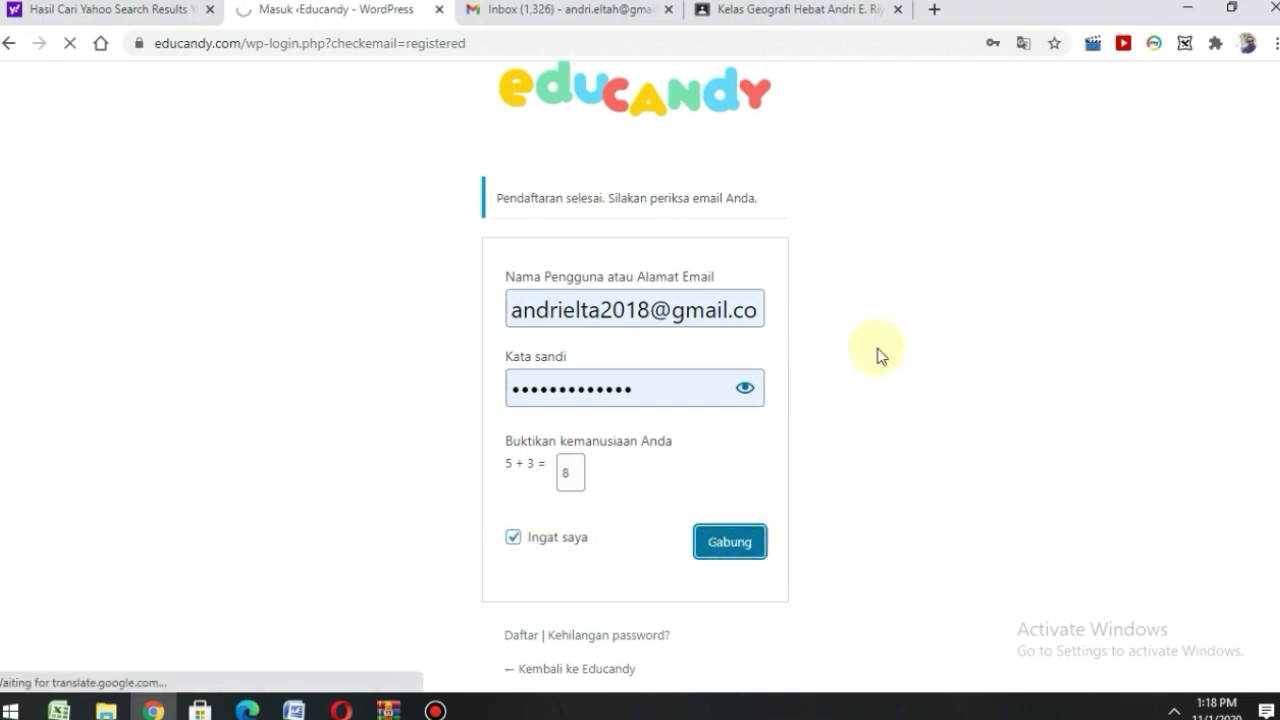
- Switch to Gmail and open the '[Educandy] Login Details' email
{"action": "left_click", "coordinate": [575, 18]}
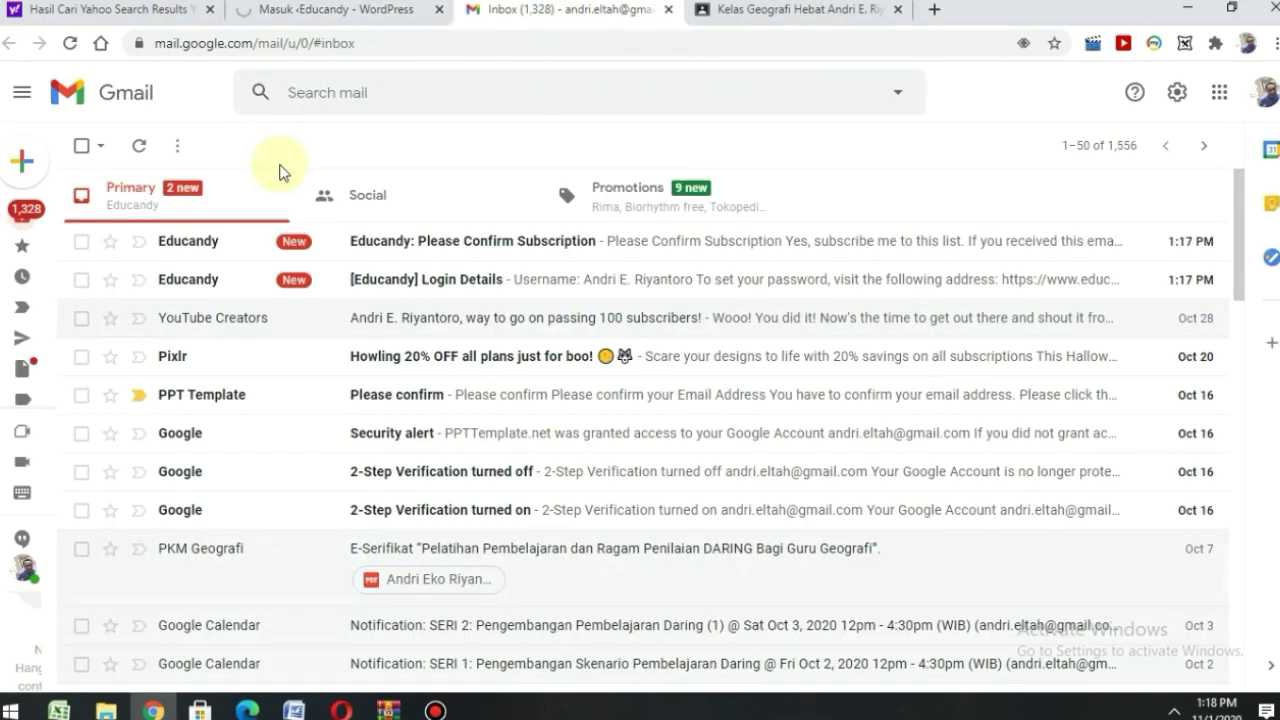
{"action": "left_click", "coordinate": [228, 290]}
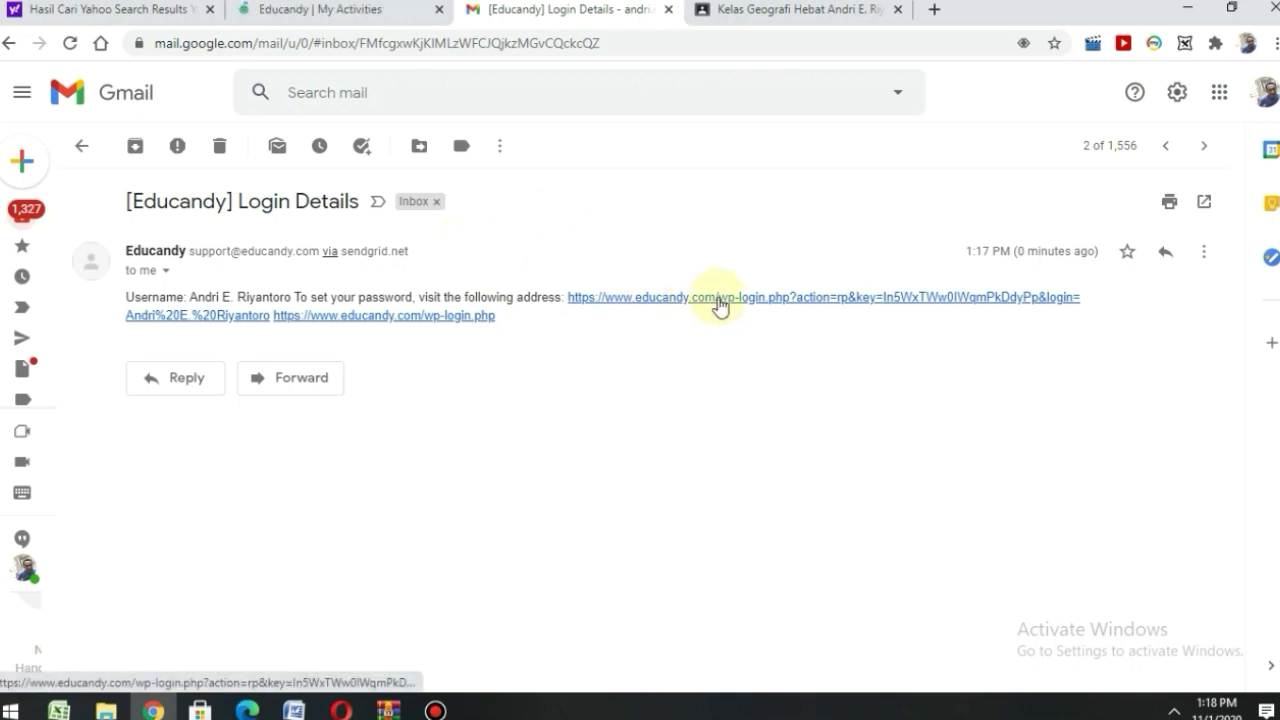
- Open the Educandy password-reset page from the email's link and dismiss Translate
{"action": "left_click", "coordinate": [718, 302]}
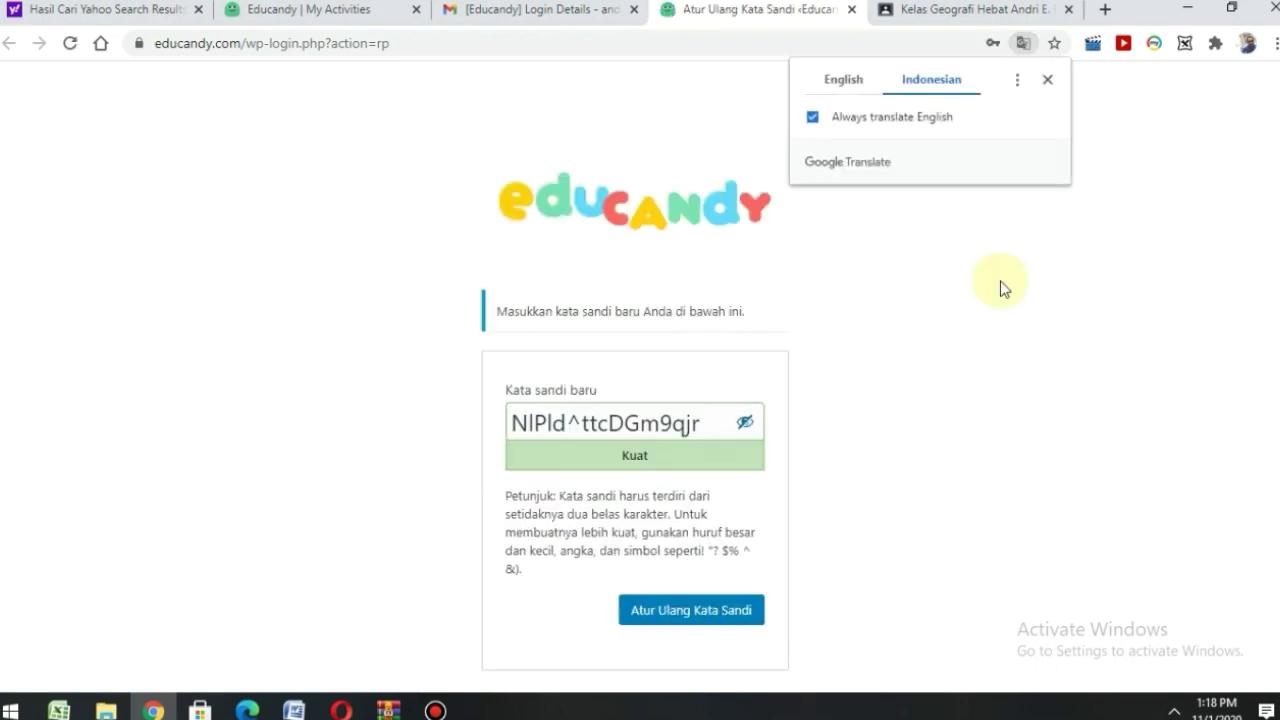
{"action": "left_click", "coordinate": [1047, 80]}
{"action": "scroll", "coordinate": [891, 359], "scroll_direction": "down", "scroll_amount": 1}
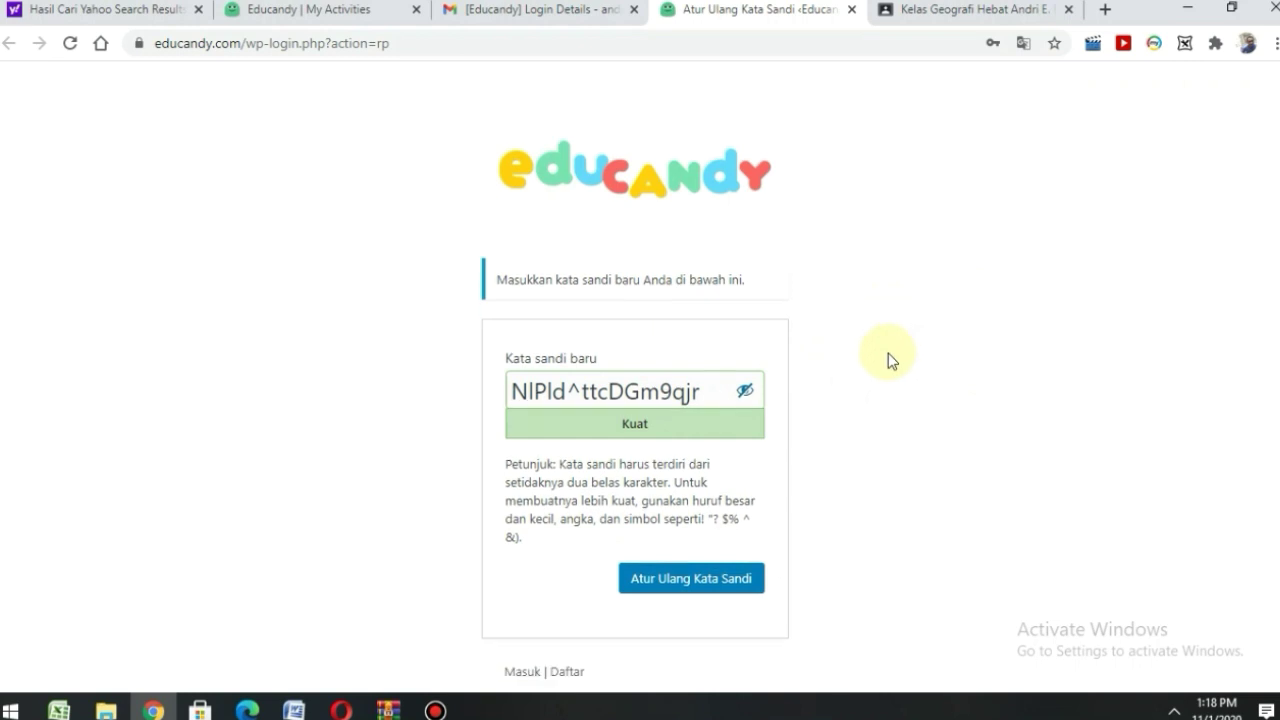
{"action": "scroll", "coordinate": [850, 370], "scroll_direction": "down", "scroll_amount": 1}
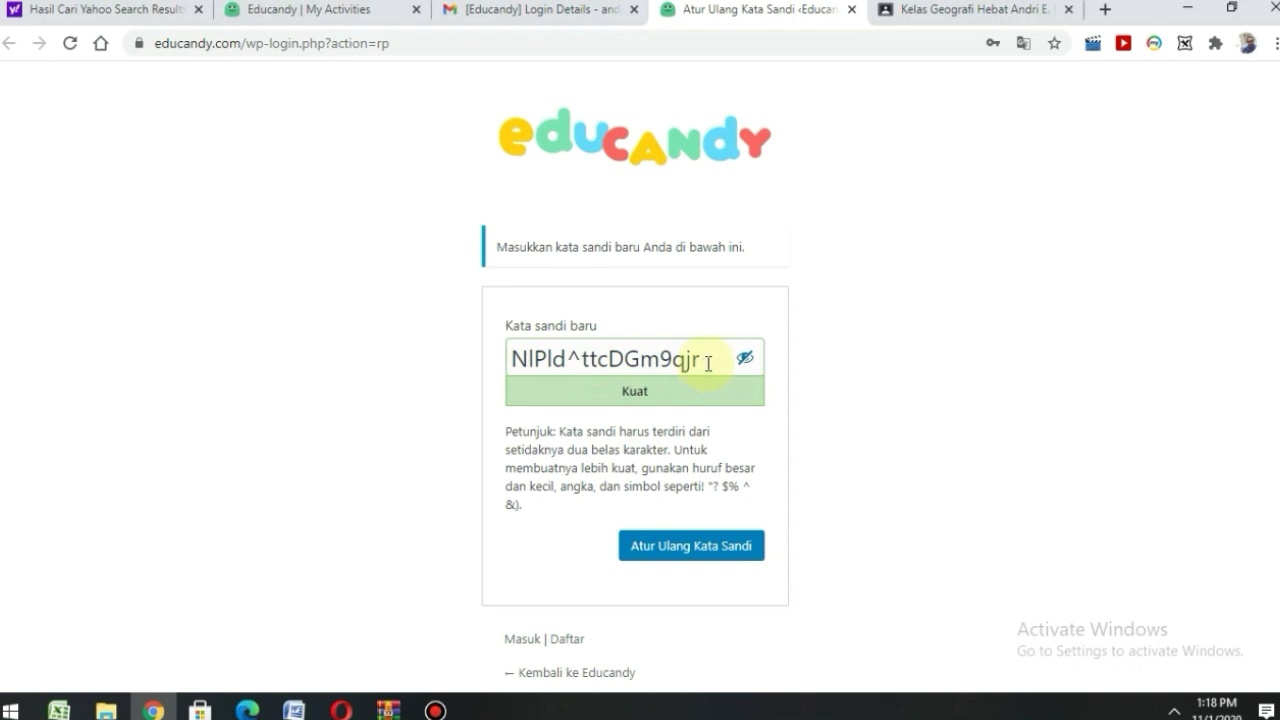
- Replace the suggested password with a new one, confirm weak-password use, and submit 'Atur Ulang Kata Sandi'
{"action": "left_click_drag", "start_coordinate": [708, 362], "coordinate": [498, 374]}
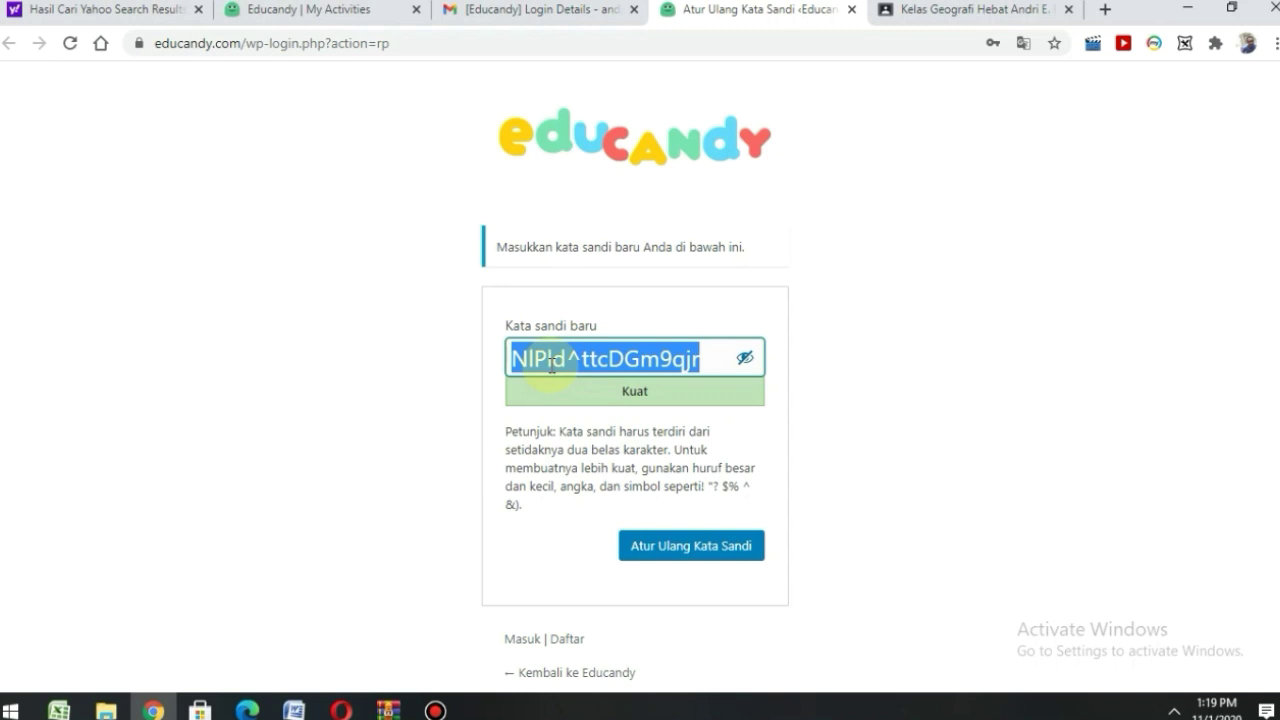
{"action": "type", "text": "f"}
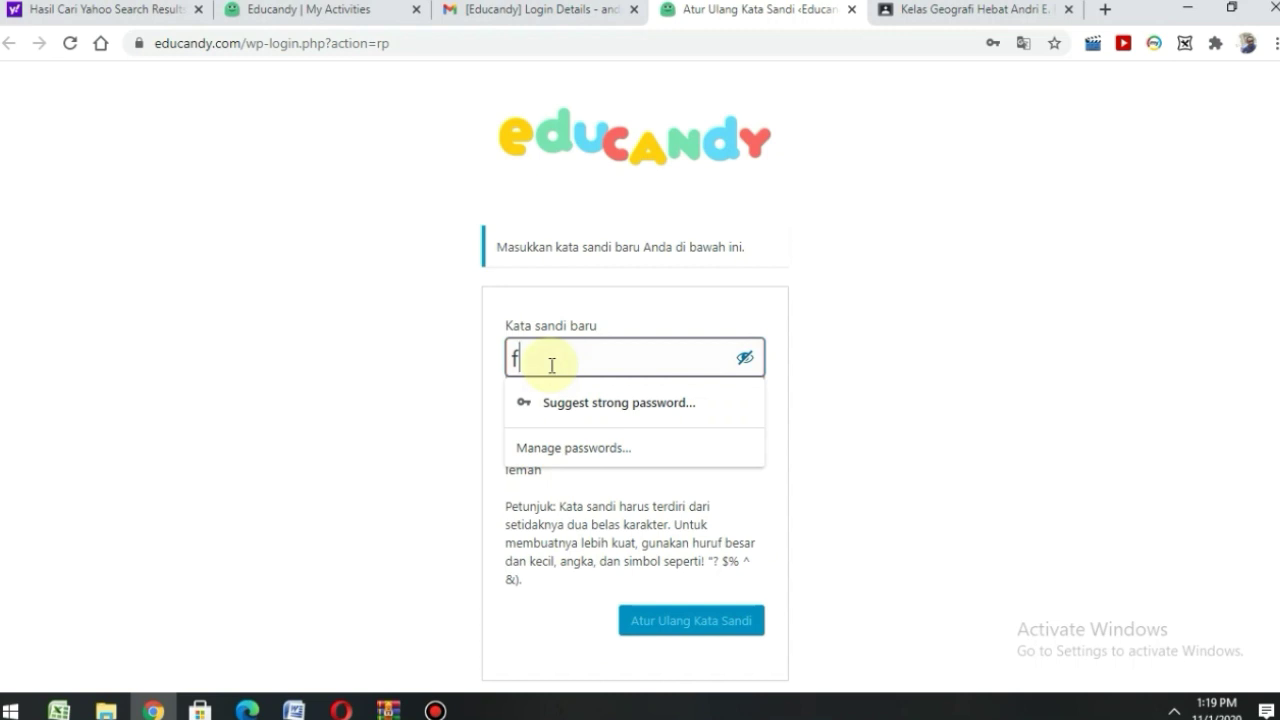
{"action": "key", "text": "BackSpace"}
{"action": "left_click", "coordinate": [745, 360]}
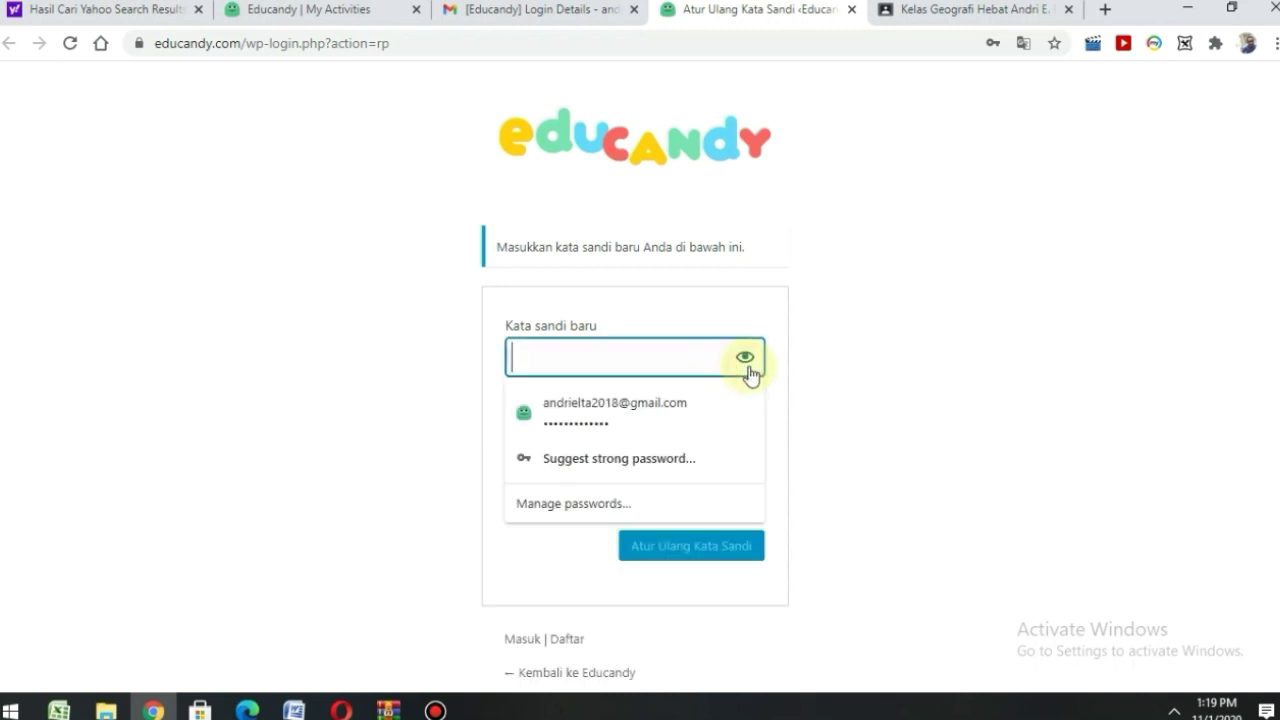
{"action": "type", "text": "********"}
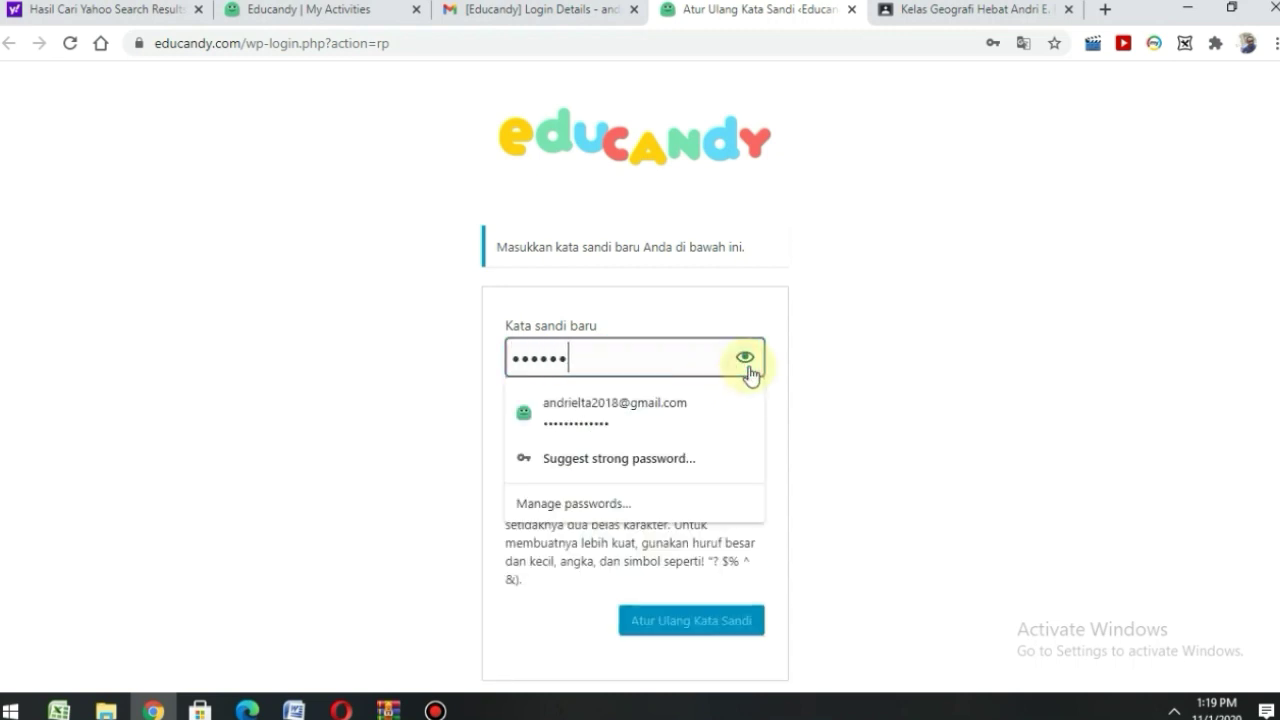
{"action": "type", "text": "**"}
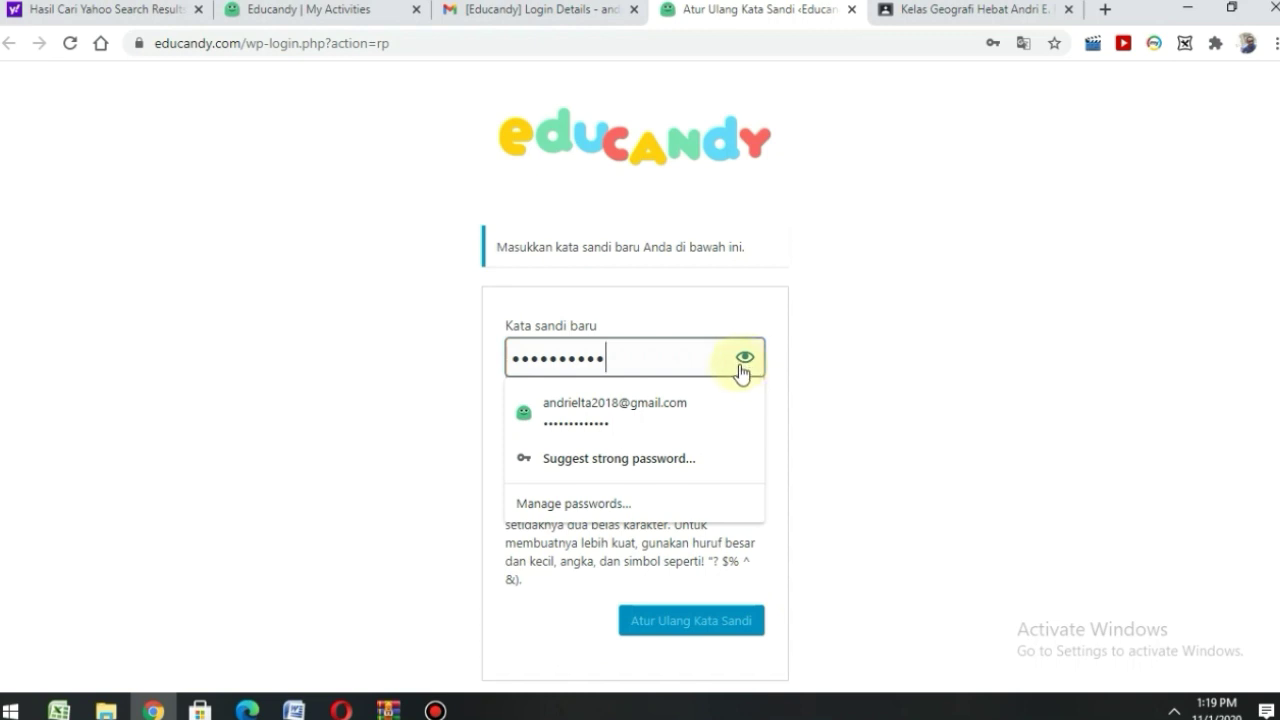
{"action": "left_click", "coordinate": [934, 457]}
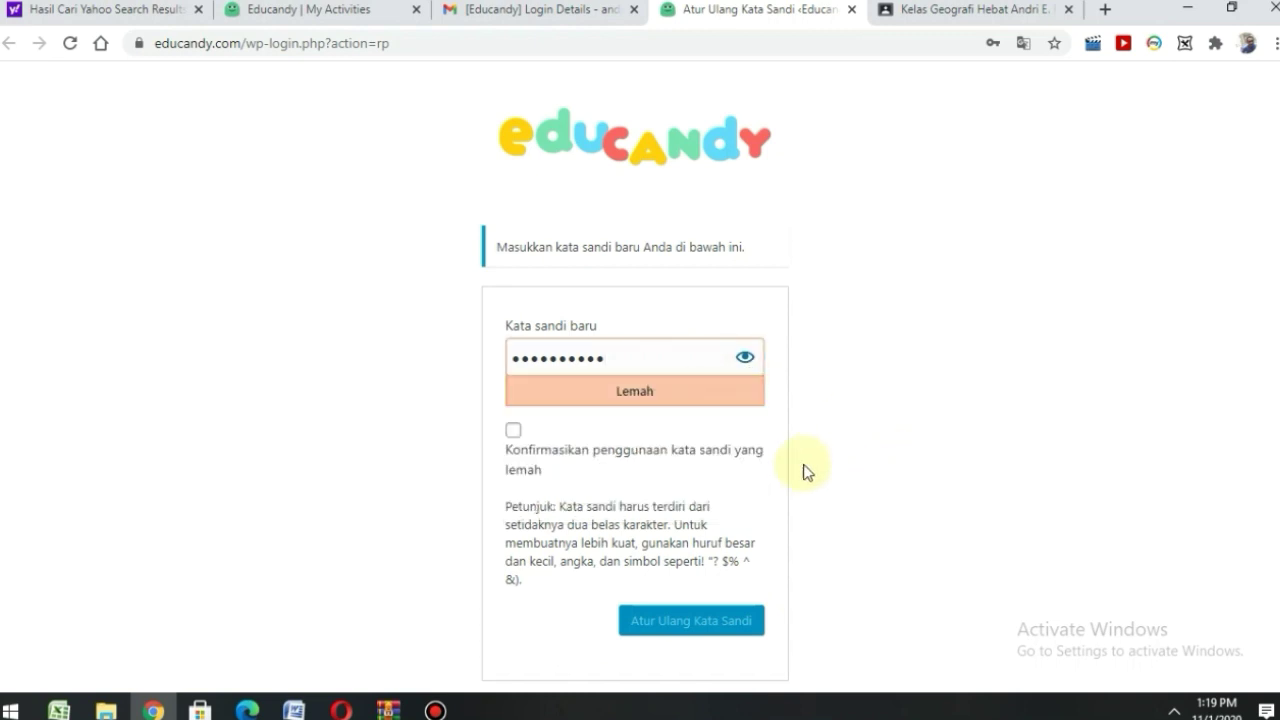
{"action": "left_click", "coordinate": [515, 432]}
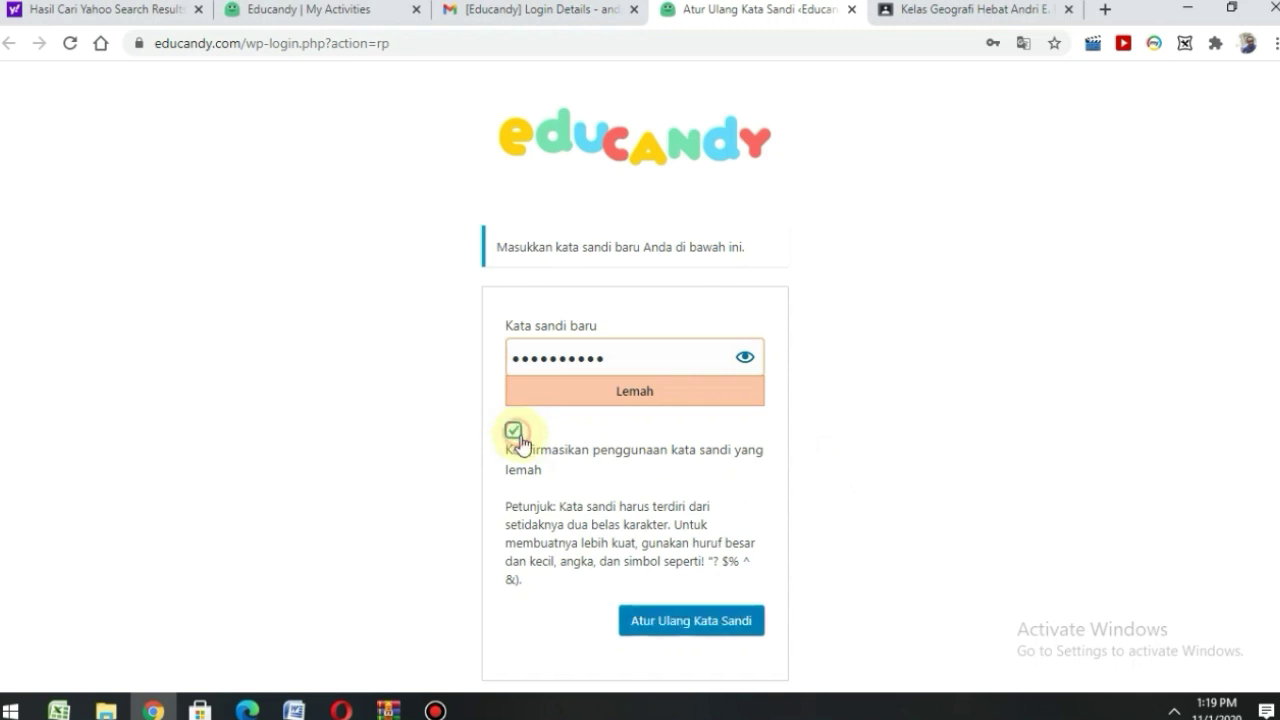
{"action": "left_click", "coordinate": [722, 630]}
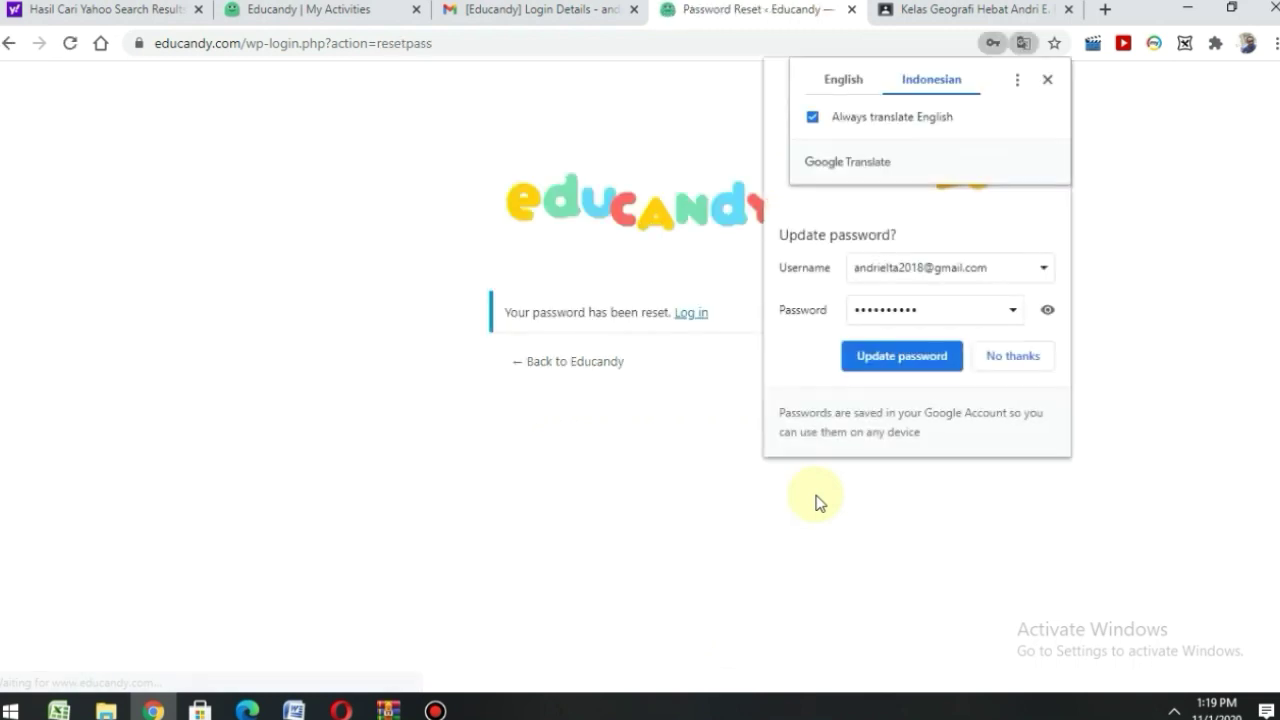
- Update the saved password in Chrome and sign in via the 'Gabung' link
{"action": "left_click", "coordinate": [930, 358]}
{"action": "left_click", "coordinate": [1023, 45]}
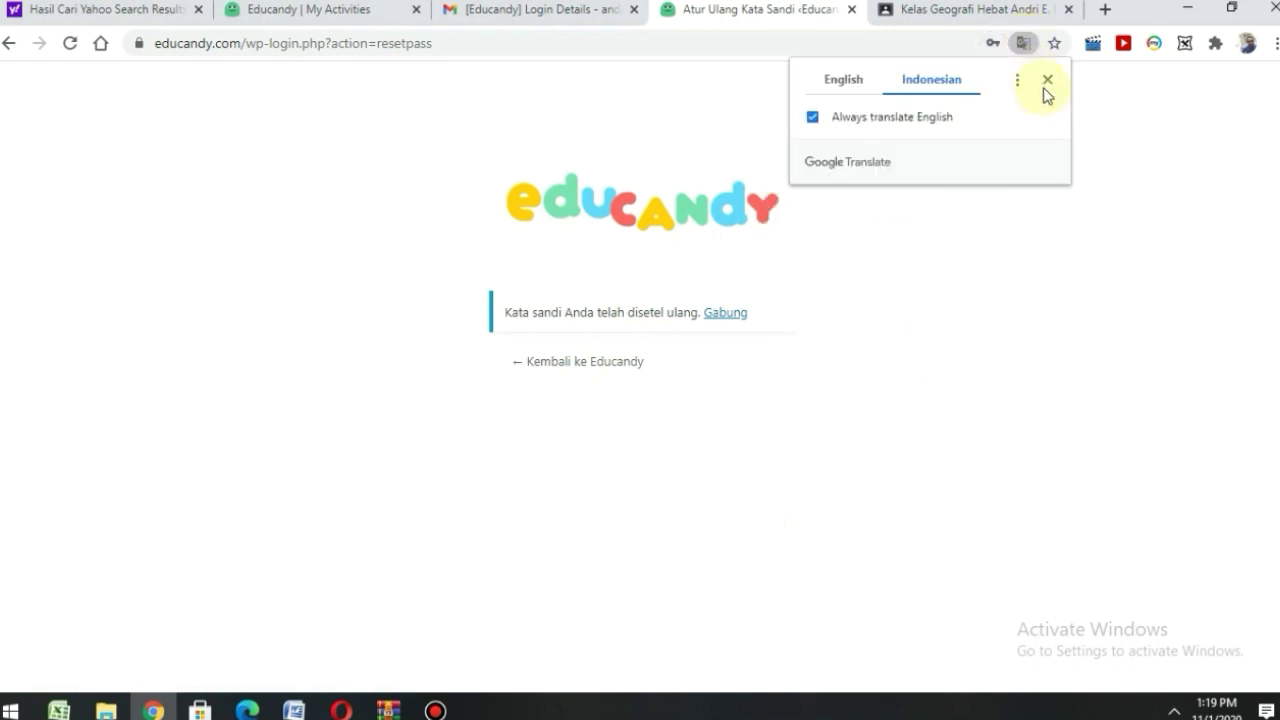
{"action": "left_click", "coordinate": [1046, 80]}
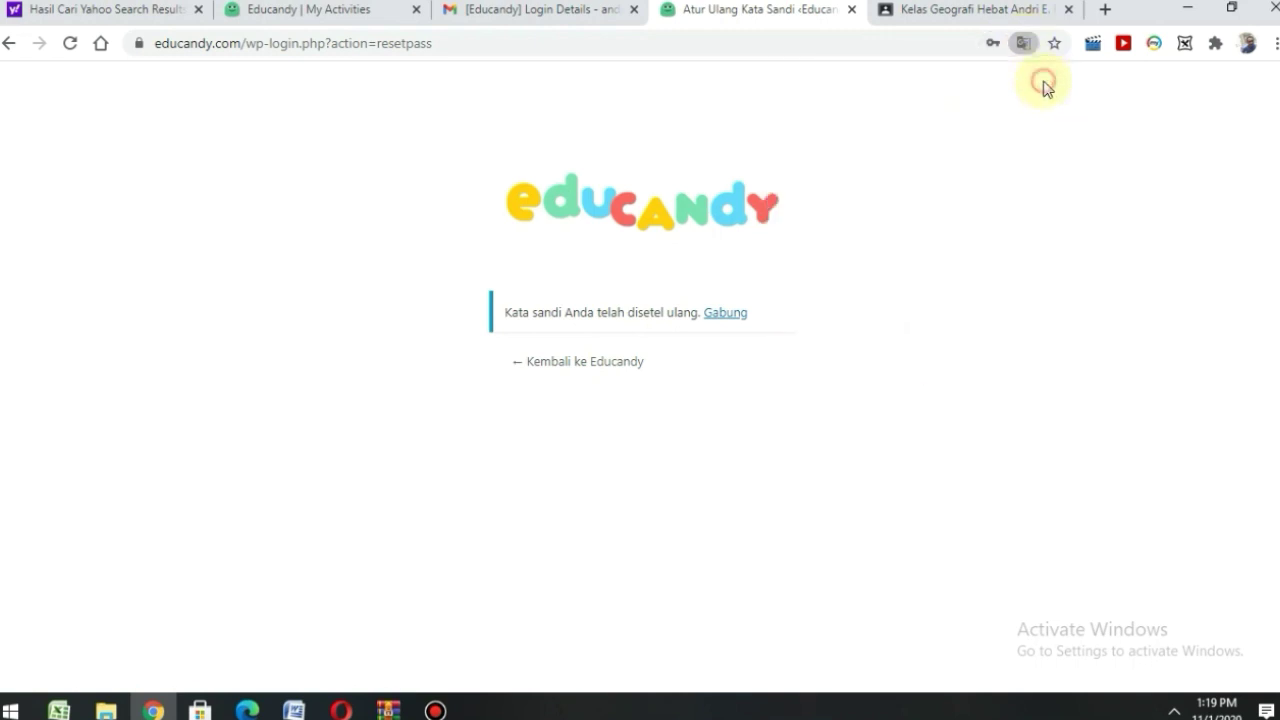
{"action": "left_click", "coordinate": [727, 318]}
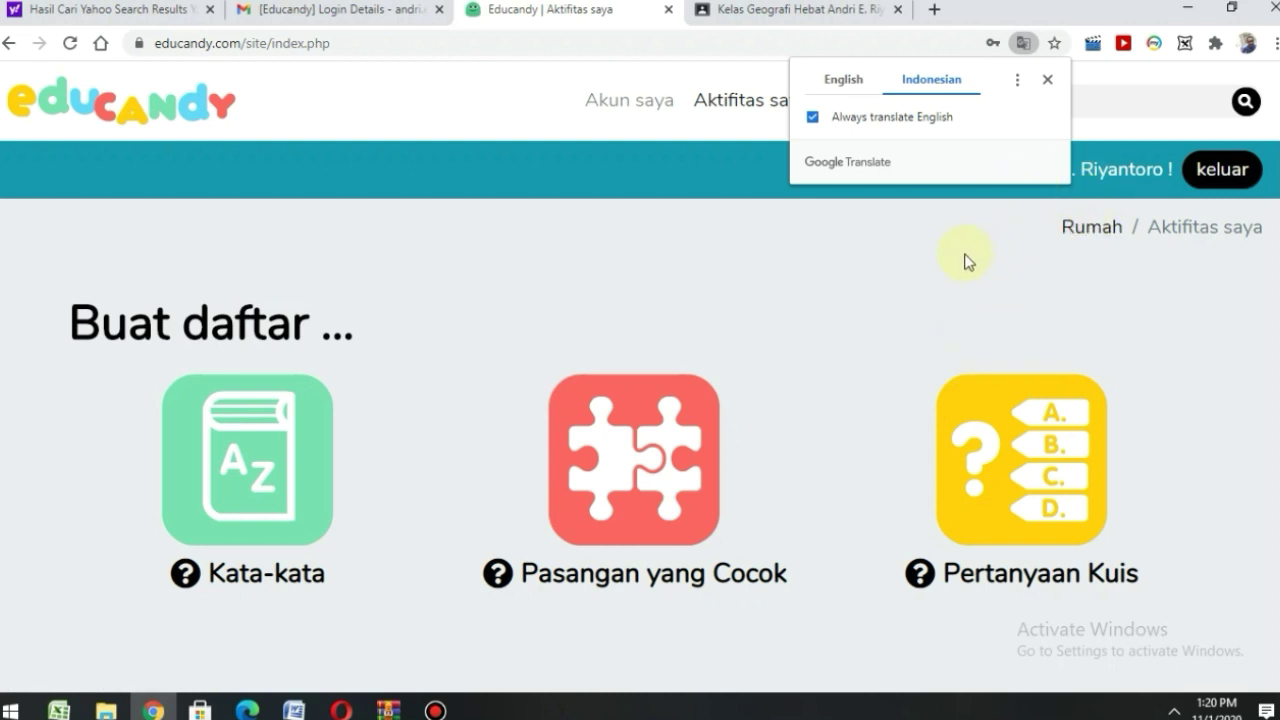
{"action": "left_click", "coordinate": [1046, 80]}
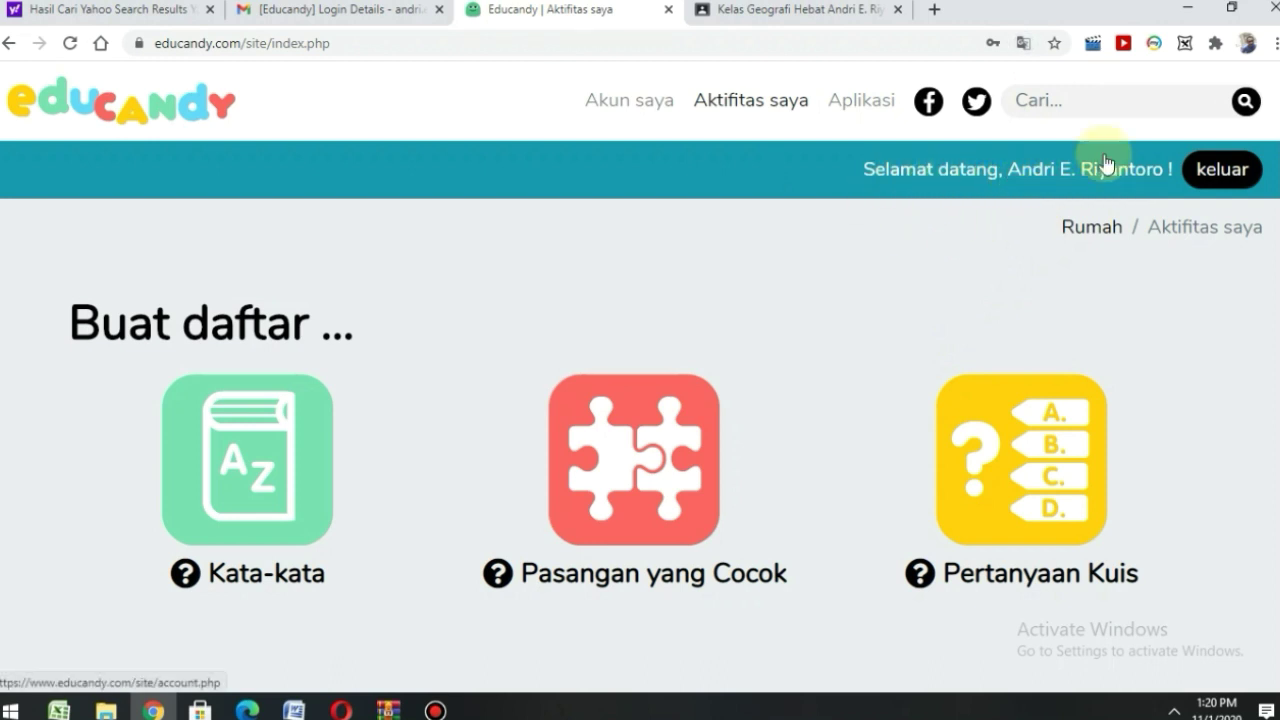
- Browse the 'Aktifitas saya' page and start a new Kata-kata word list
{"action": "scroll", "coordinate": [790, 330], "scroll_direction": "down", "scroll_amount": 2}
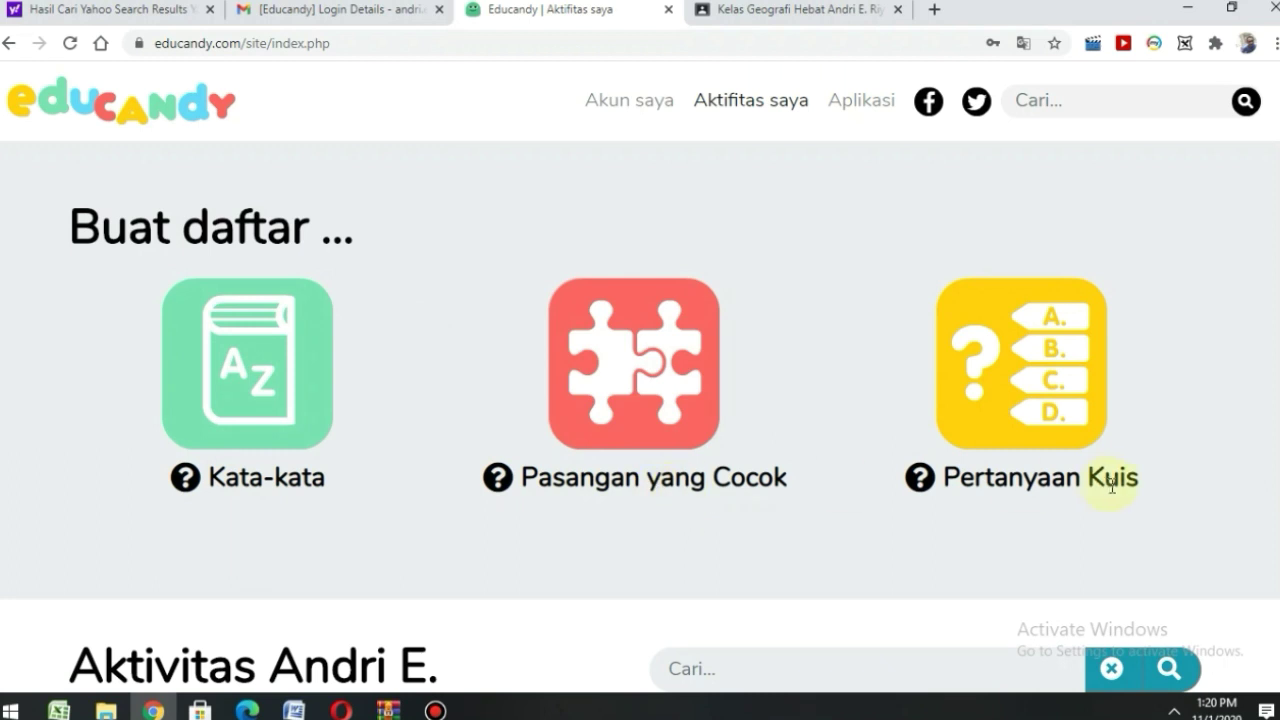
{"action": "scroll", "coordinate": [543, 549], "scroll_direction": "down", "scroll_amount": 4}
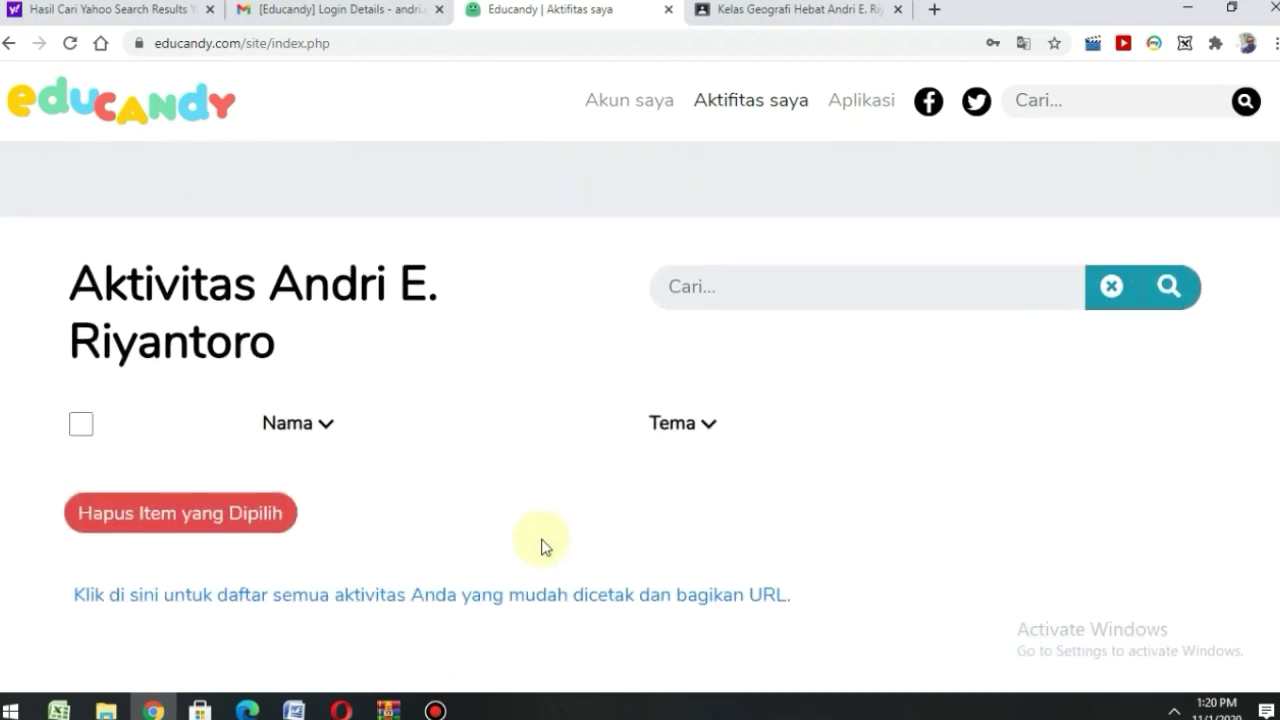
{"action": "scroll", "coordinate": [541, 533], "scroll_direction": "down", "scroll_amount": 2}
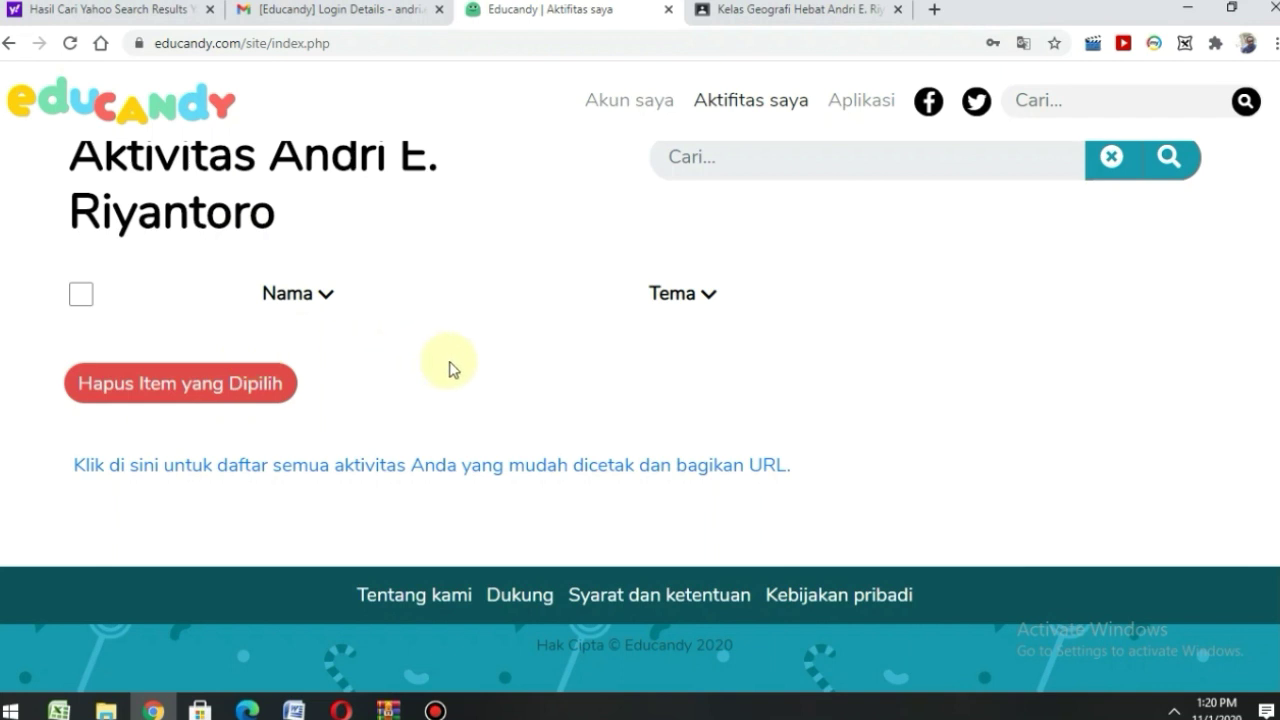
{"action": "scroll", "coordinate": [449, 369], "scroll_direction": "up", "scroll_amount": 5}
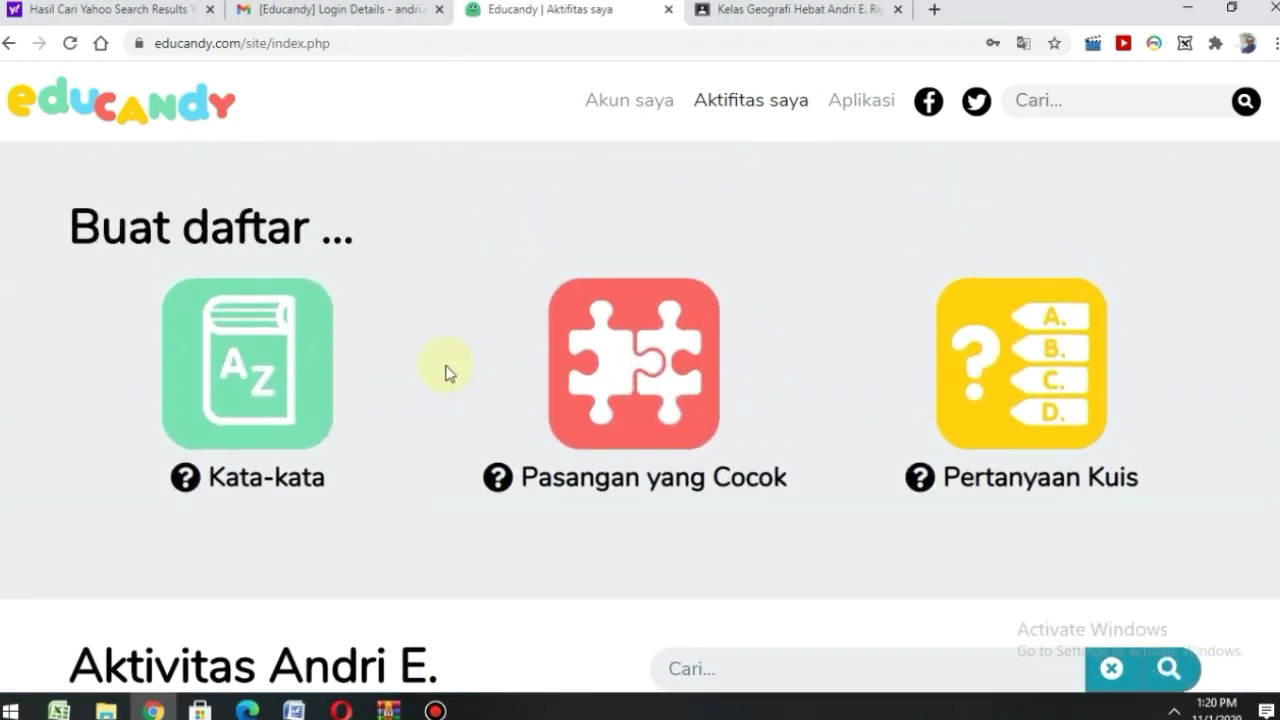
{"action": "scroll", "coordinate": [440, 368], "scroll_direction": "up", "scroll_amount": 1}
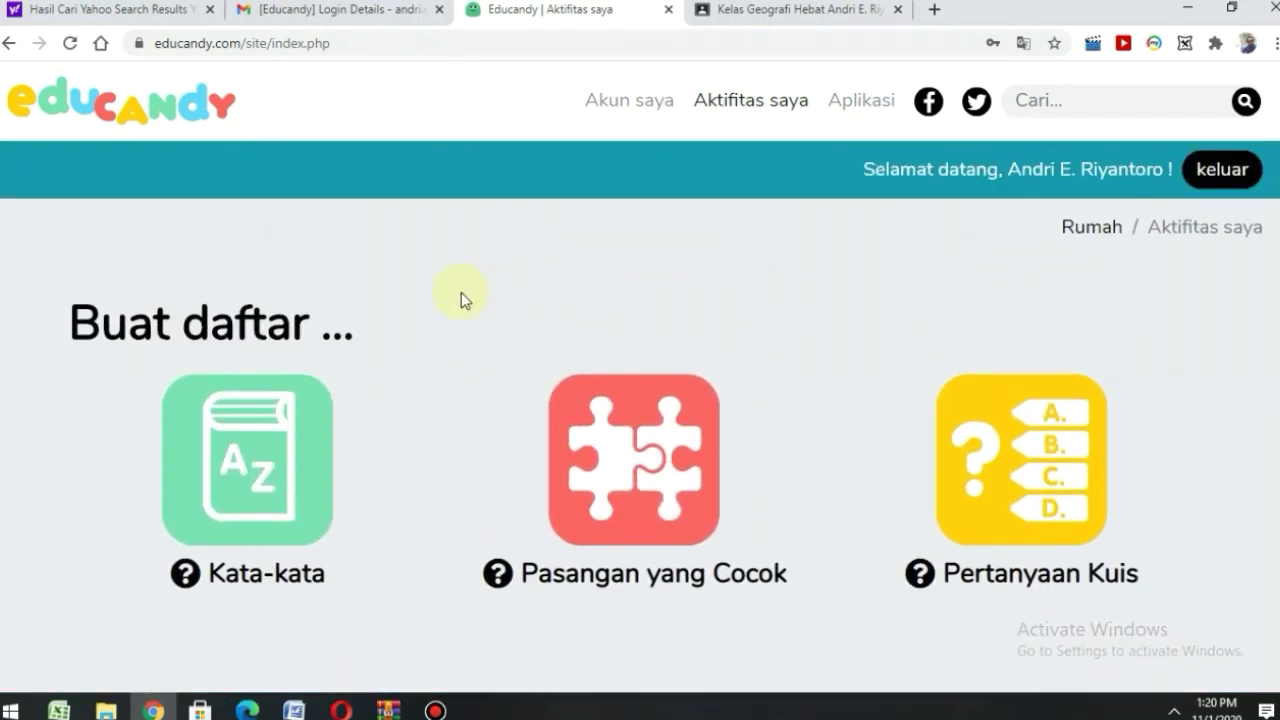
{"action": "left_click", "coordinate": [255, 478]}
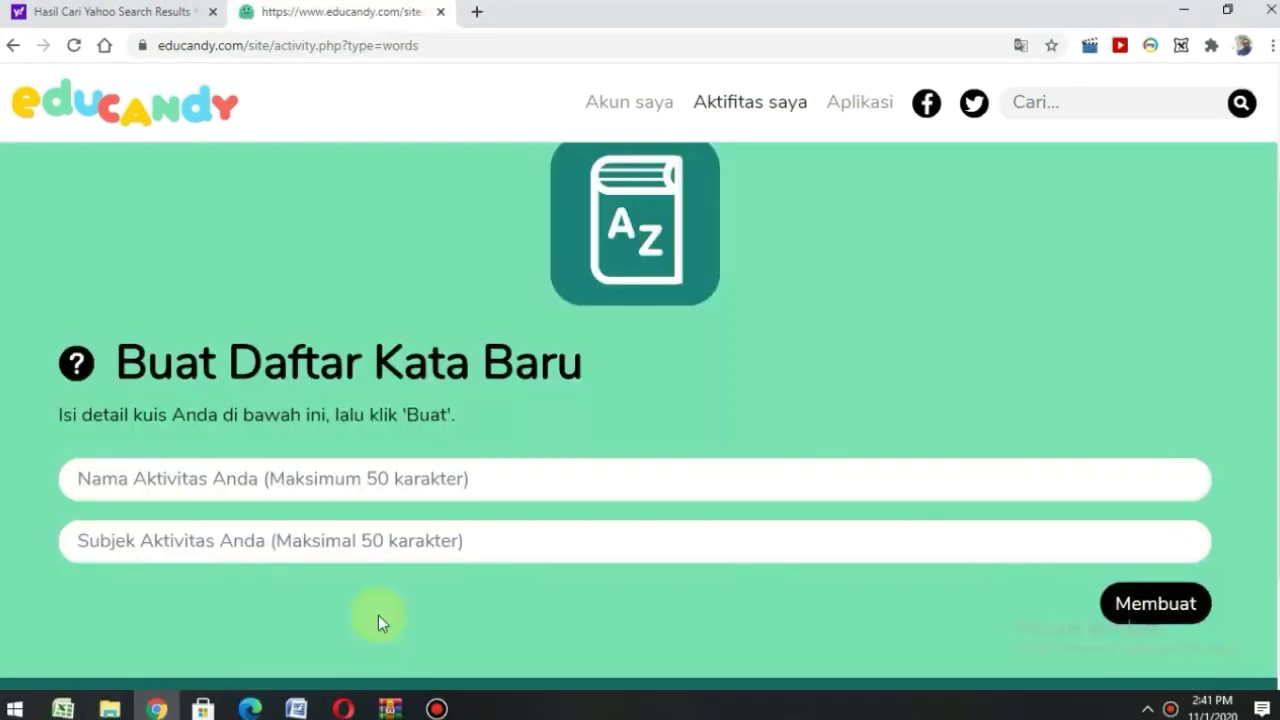
- Name the word list 'Kuis geo X' with subject 'Penelitian Geografi' and create it via 'Membuat'
{"action": "left_click", "coordinate": [183, 485]}
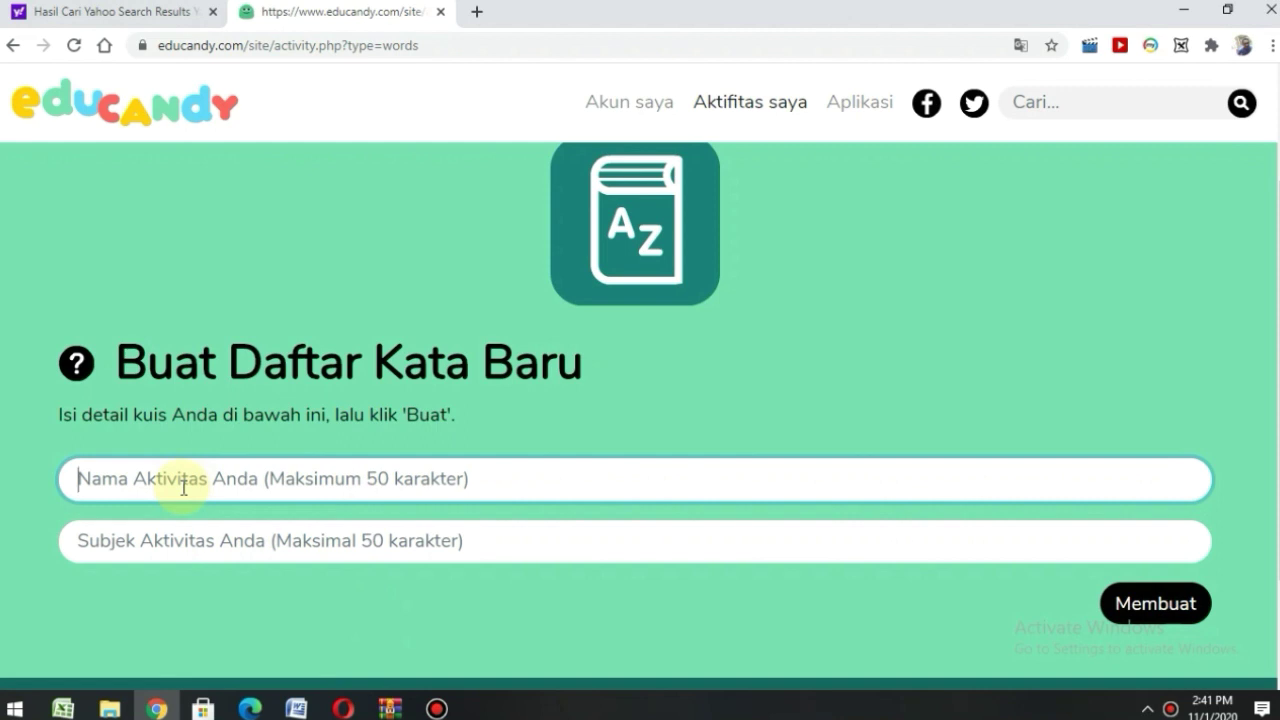
{"action": "left_click", "coordinate": [183, 487]}
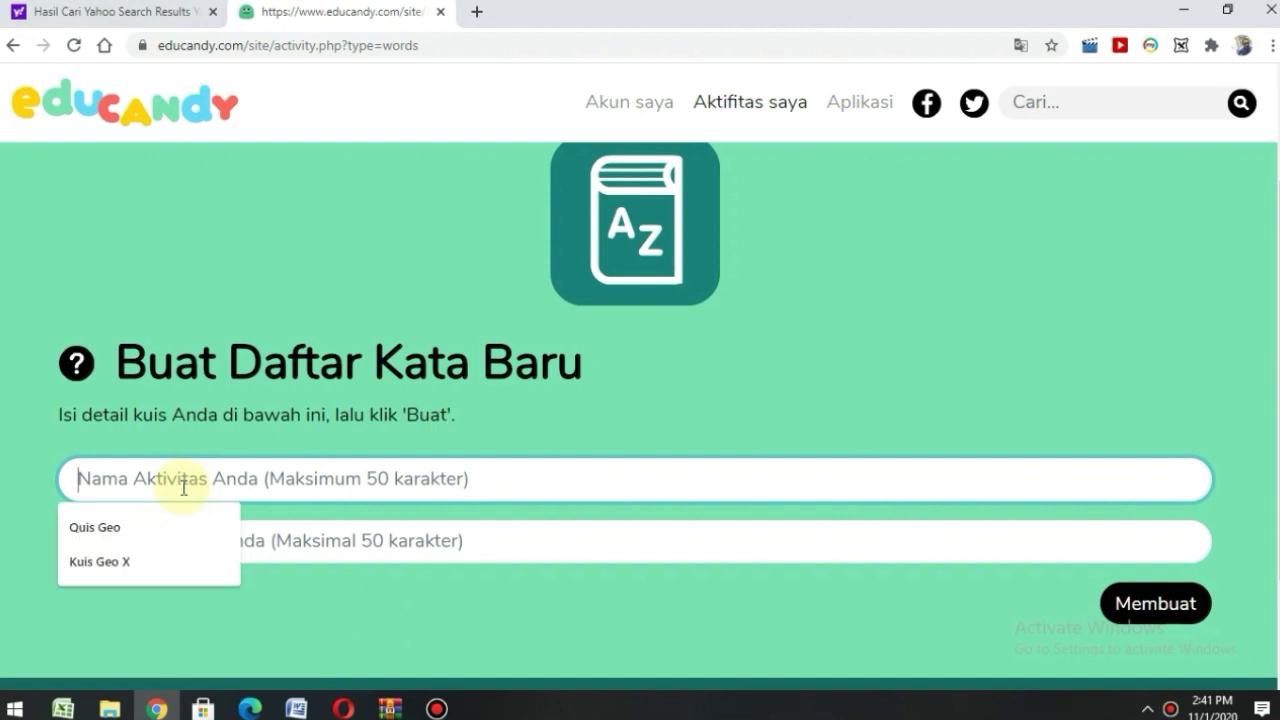
{"action": "type", "text": "Kui"}
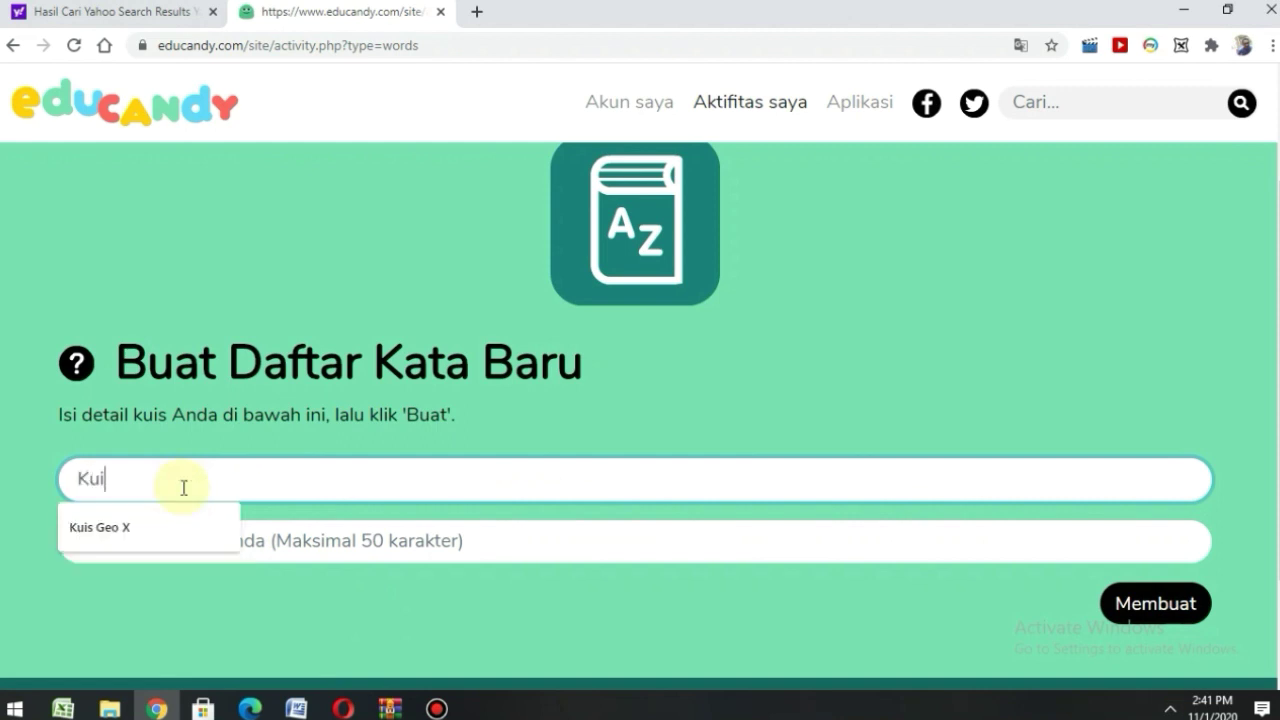
{"action": "type", "text": "s geo X"}
{"action": "left_click", "coordinate": [273, 533]}
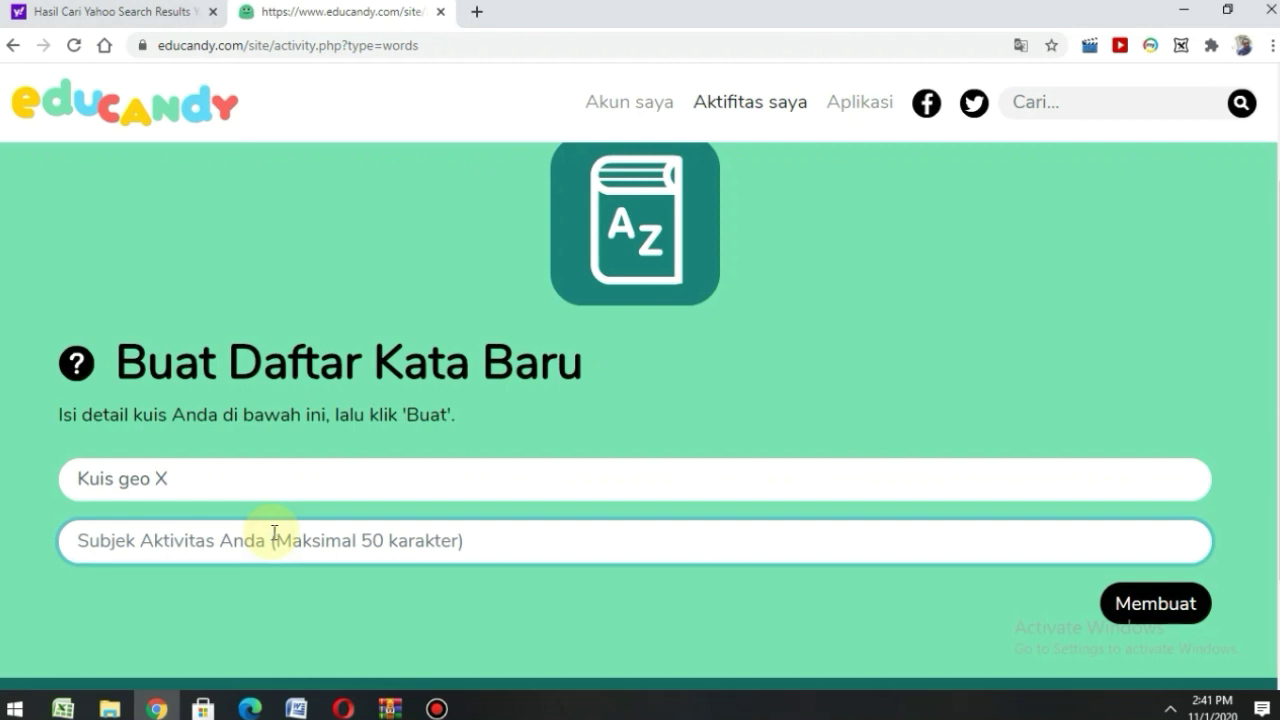
{"action": "type", "text": "Penel"}
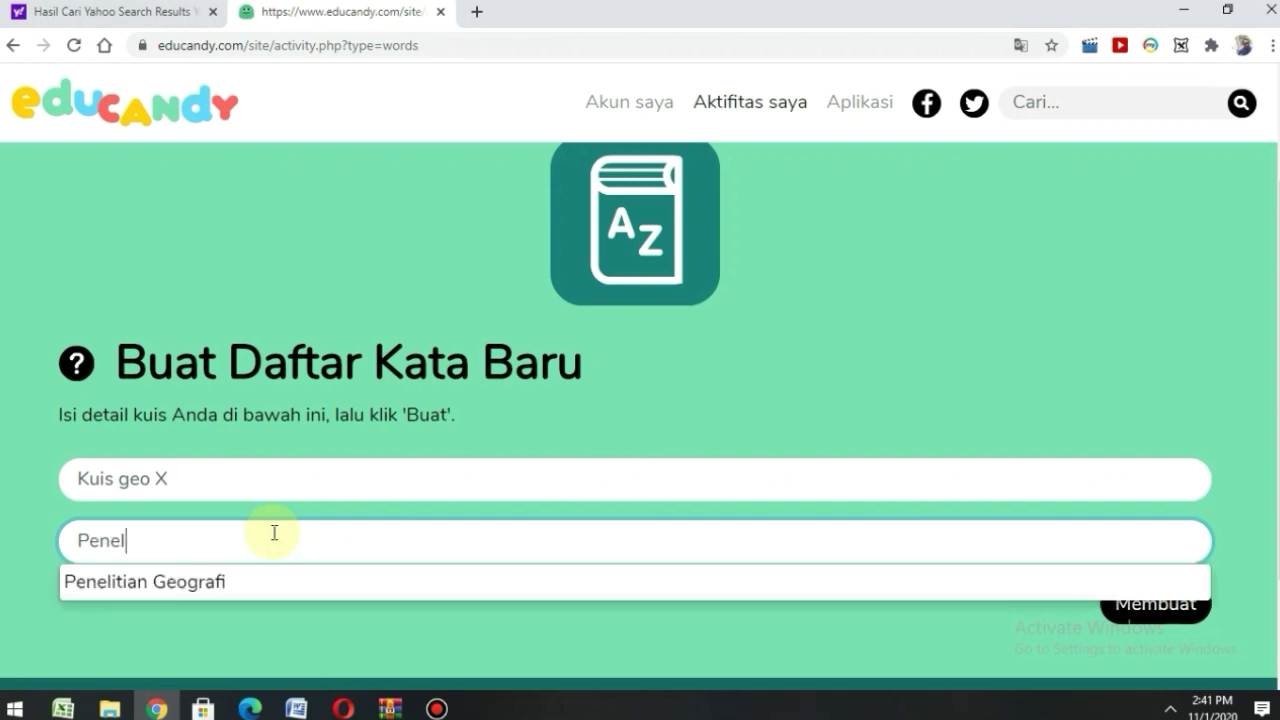
{"action": "type", "text": "itian Geografi"}
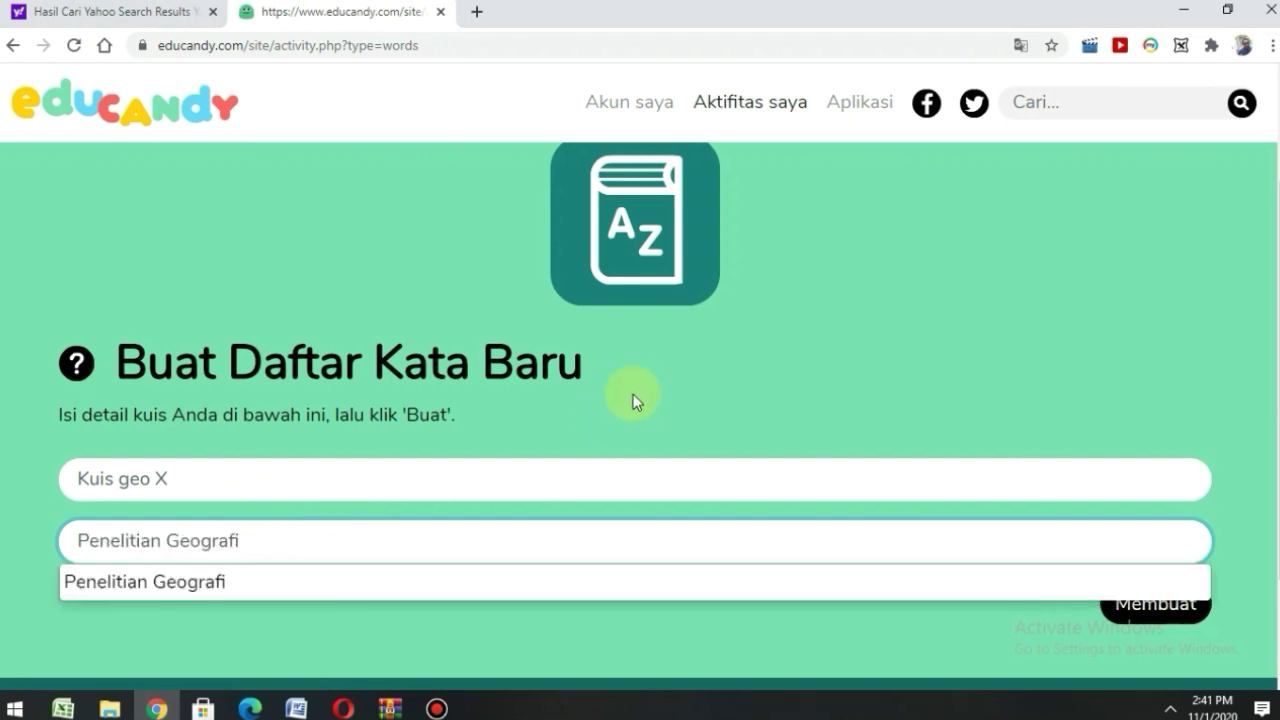
{"action": "left_click", "coordinate": [434, 580]}
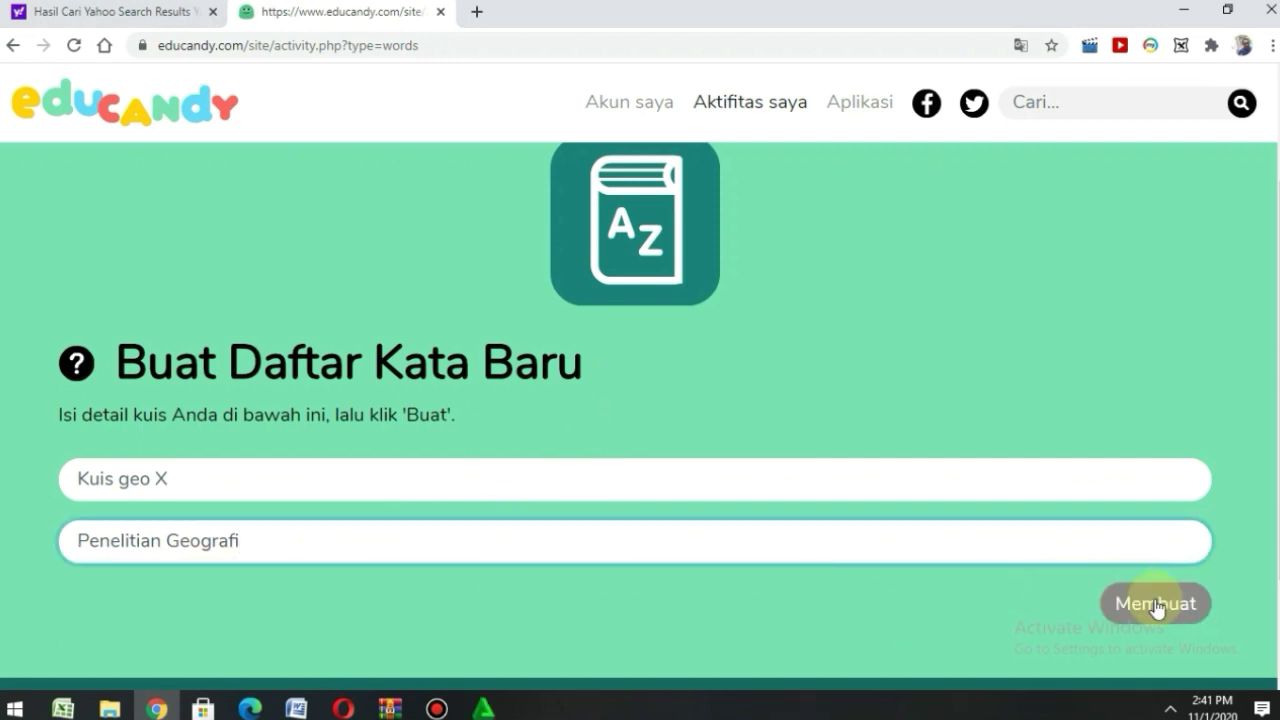
{"action": "scroll", "coordinate": [1155, 600], "scroll_direction": "down", "scroll_amount": 1}
{"action": "left_click", "coordinate": [1163, 541]}
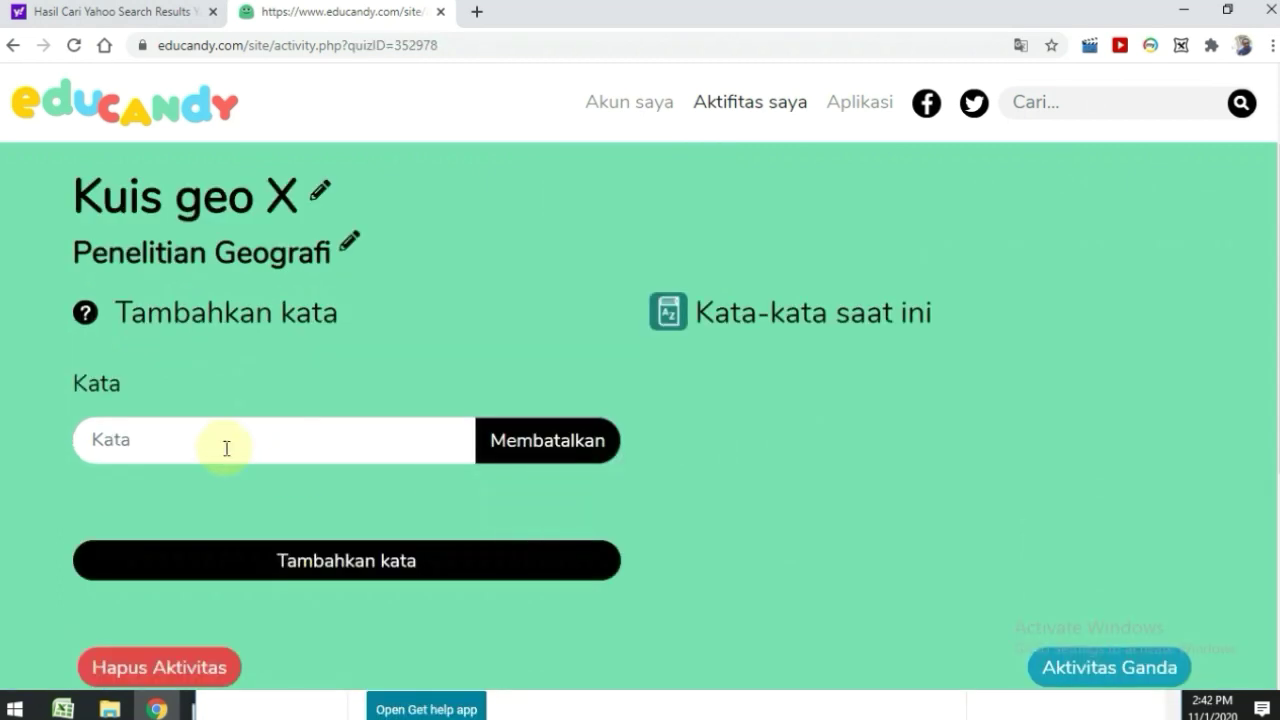
- Enter 'fenomena' and 'Wawancara' in the Kata field and add them to the Kuis Geo X list
{"action": "left_click", "coordinate": [220, 448]}
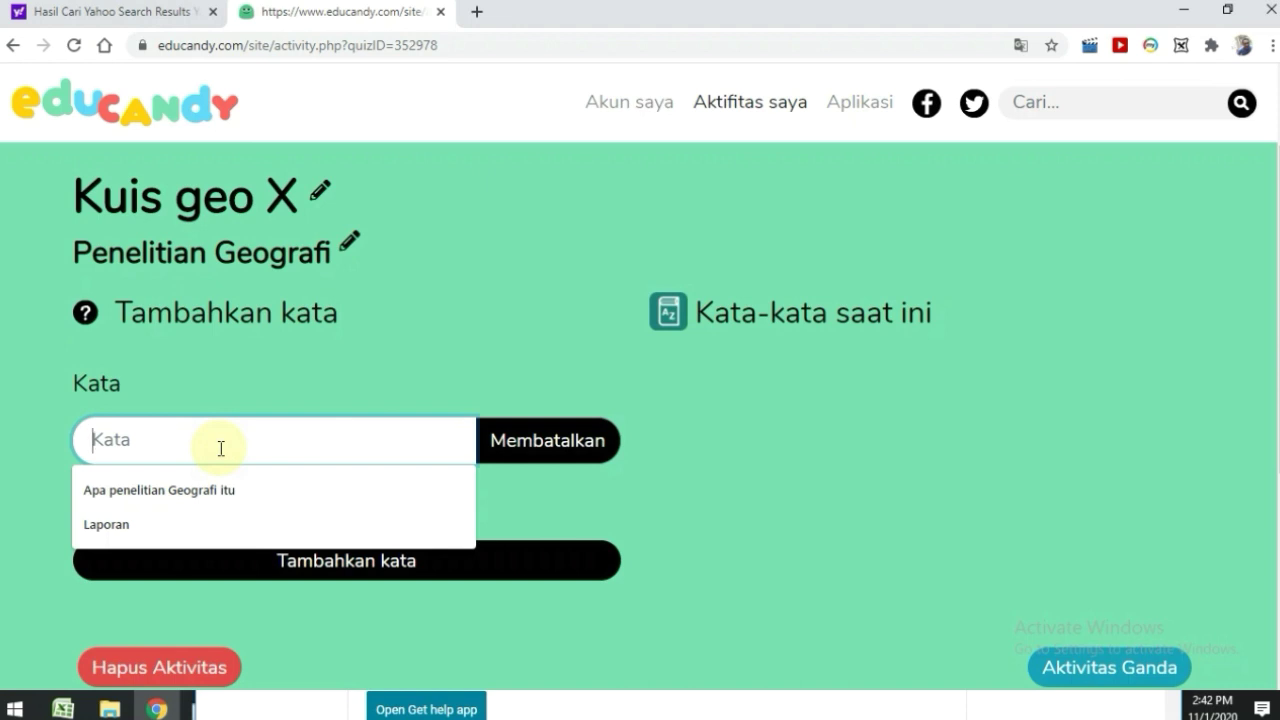
{"action": "type", "text": "fenomena"}
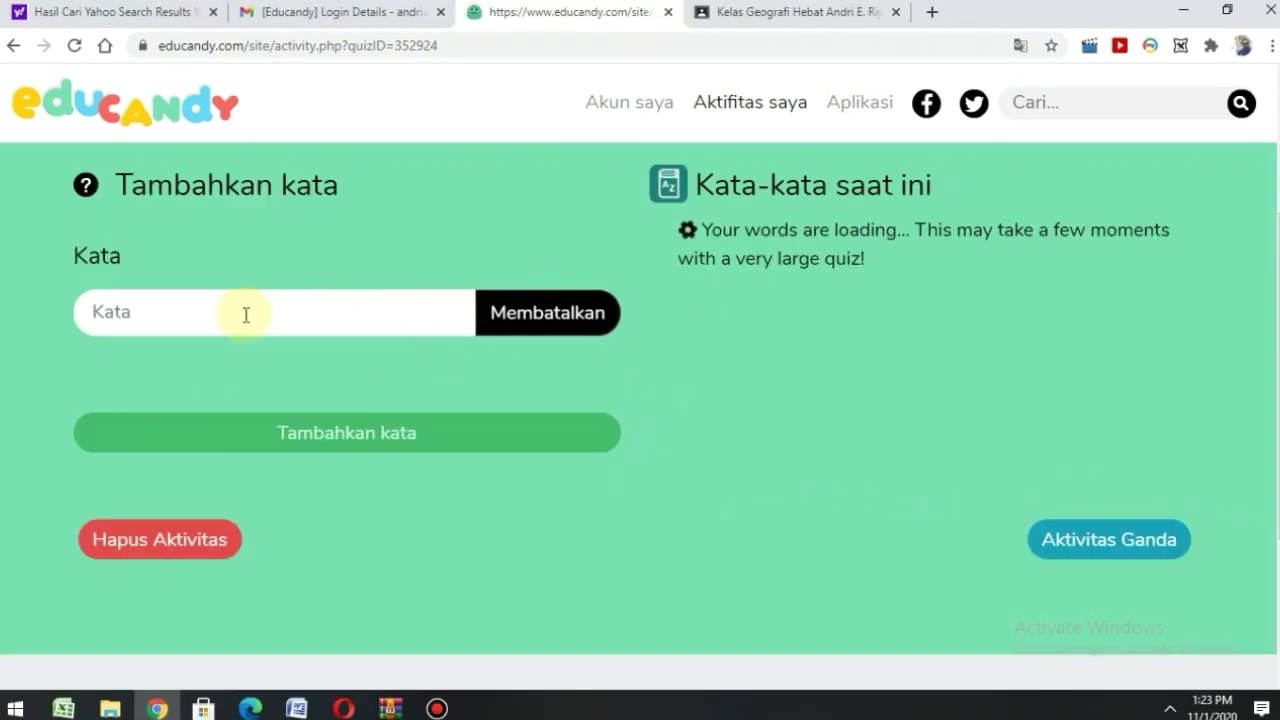
{"action": "left_click", "coordinate": [245, 314]}
{"action": "type", "text": "Wawancara"}
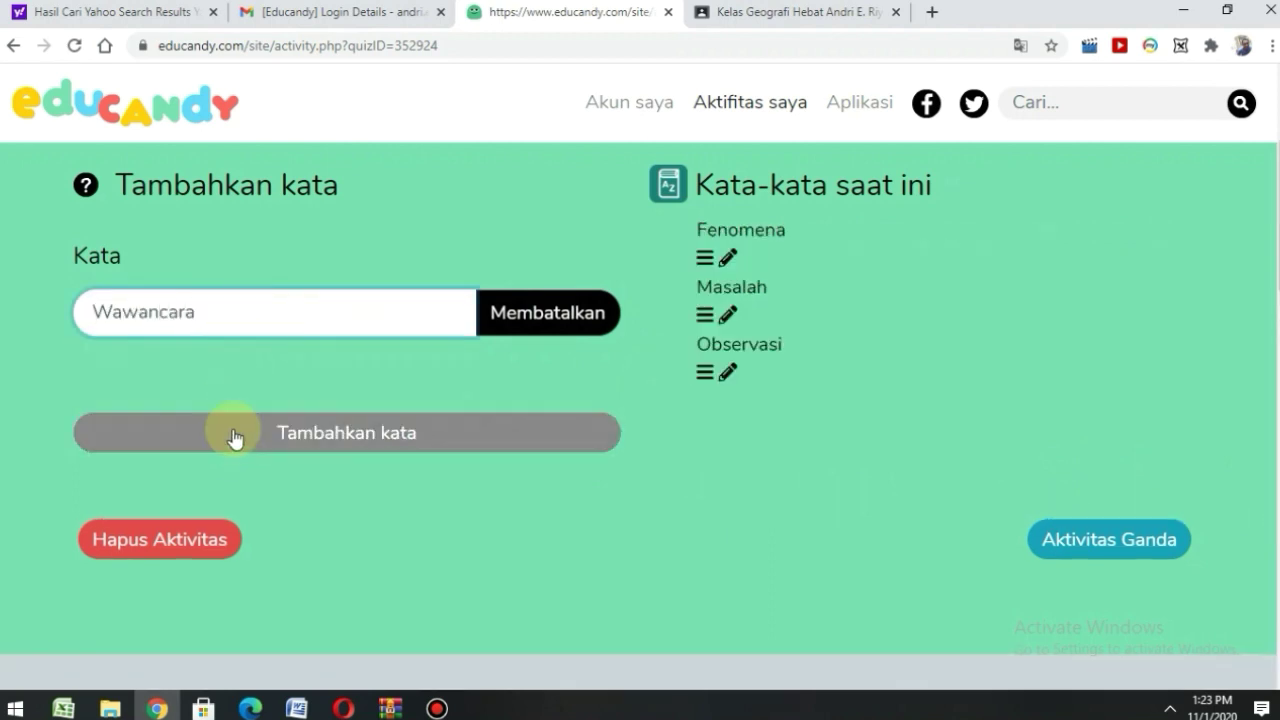
{"action": "left_click", "coordinate": [234, 438]}
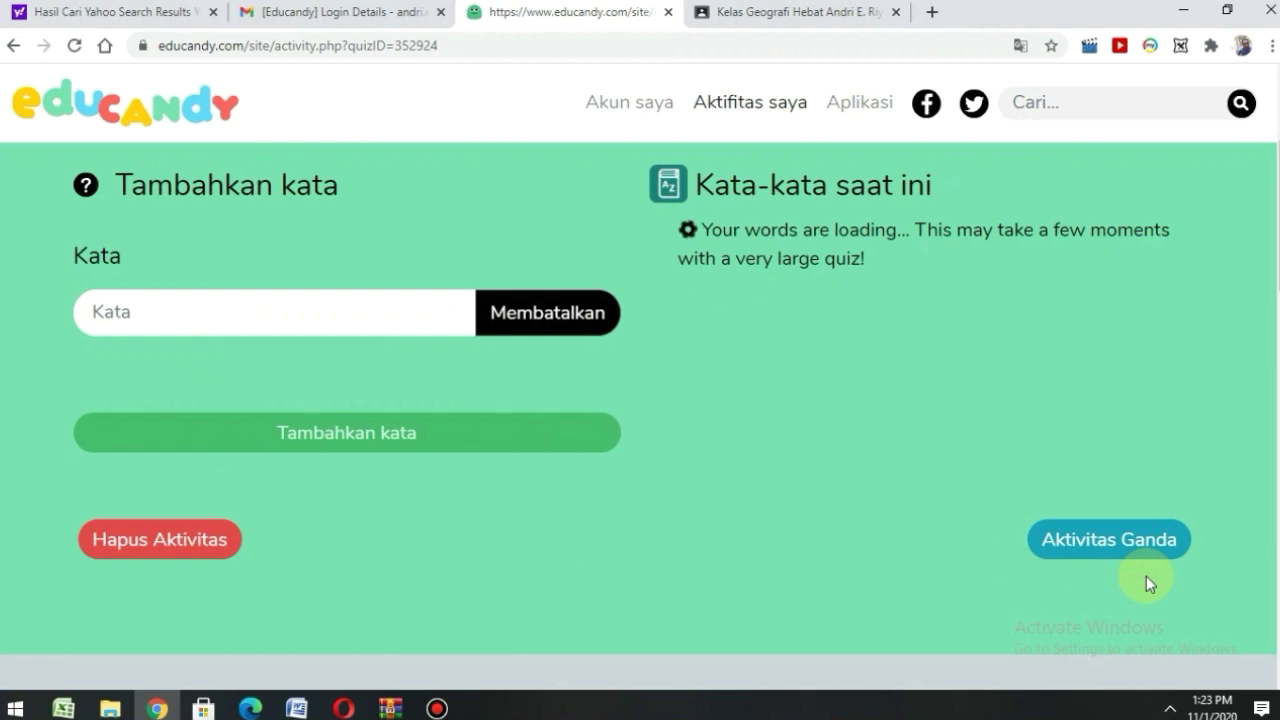
- Type the next word, 'Laporanp', and check the updated Kuis Geo X word list
{"action": "left_click", "coordinate": [166, 310]}
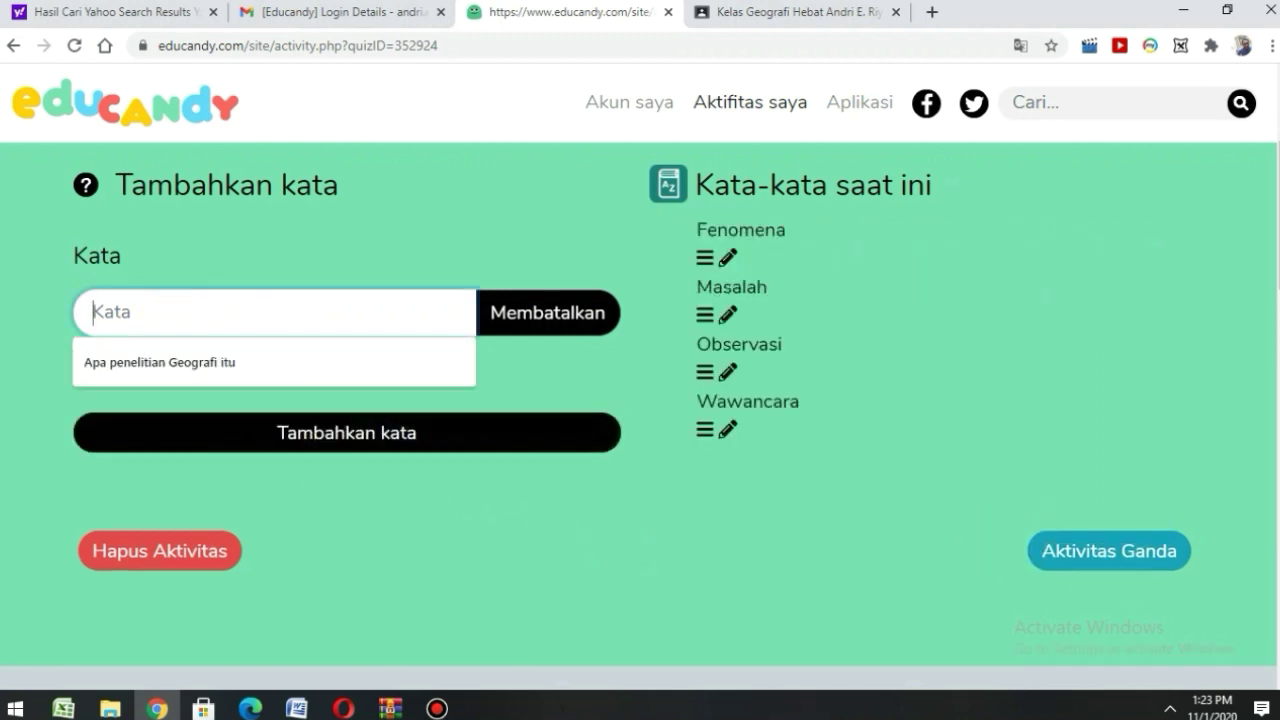
{"action": "type", "text": "Laporanp"}
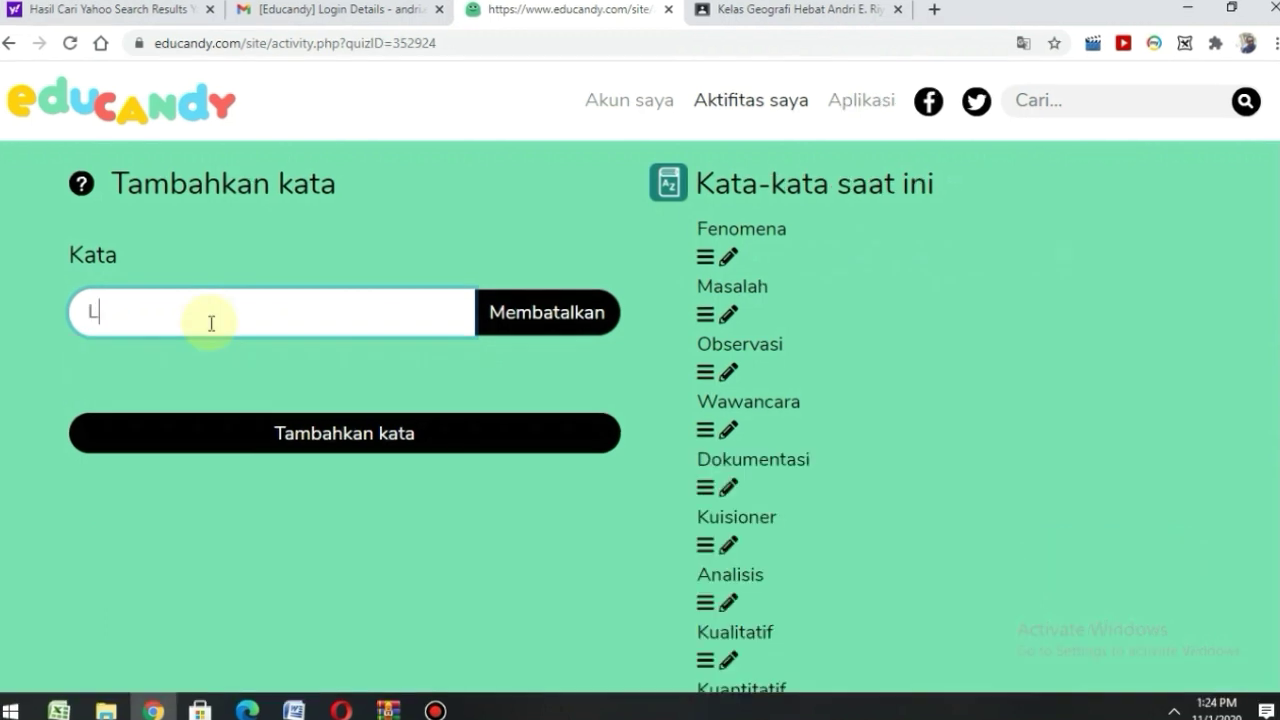
{"action": "scroll", "coordinate": [544, 420], "scroll_direction": "up", "scroll_amount": 2}
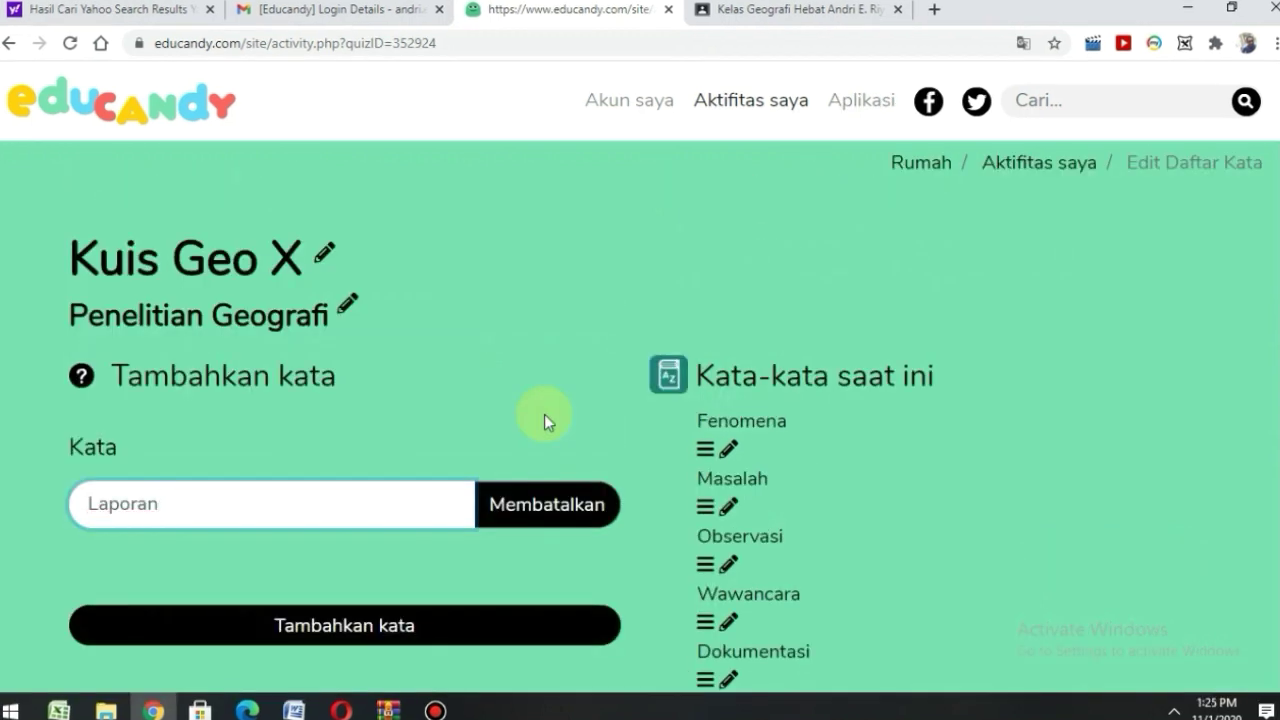
{"action": "scroll", "coordinate": [486, 470], "scroll_direction": "down", "scroll_amount": 6}
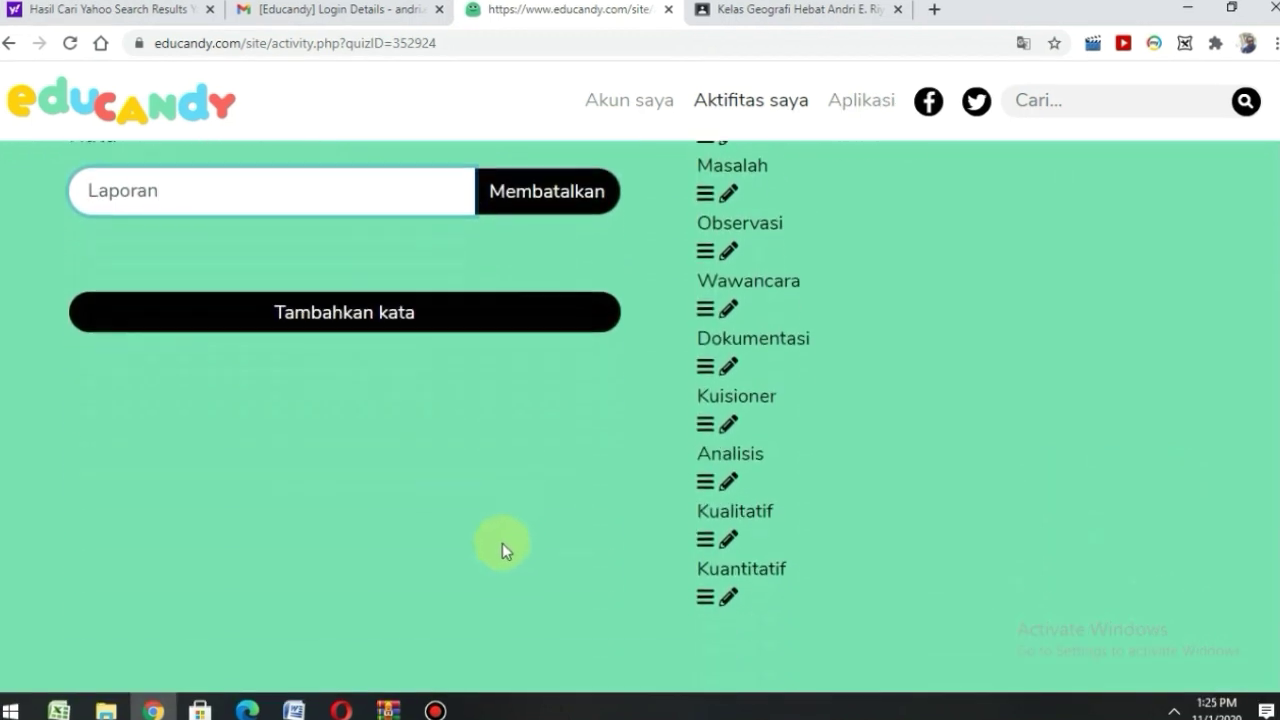
{"action": "scroll", "coordinate": [475, 480], "scroll_direction": "down", "scroll_amount": 2}
{"action": "scroll", "coordinate": [500, 365], "scroll_direction": "up", "scroll_amount": 3}
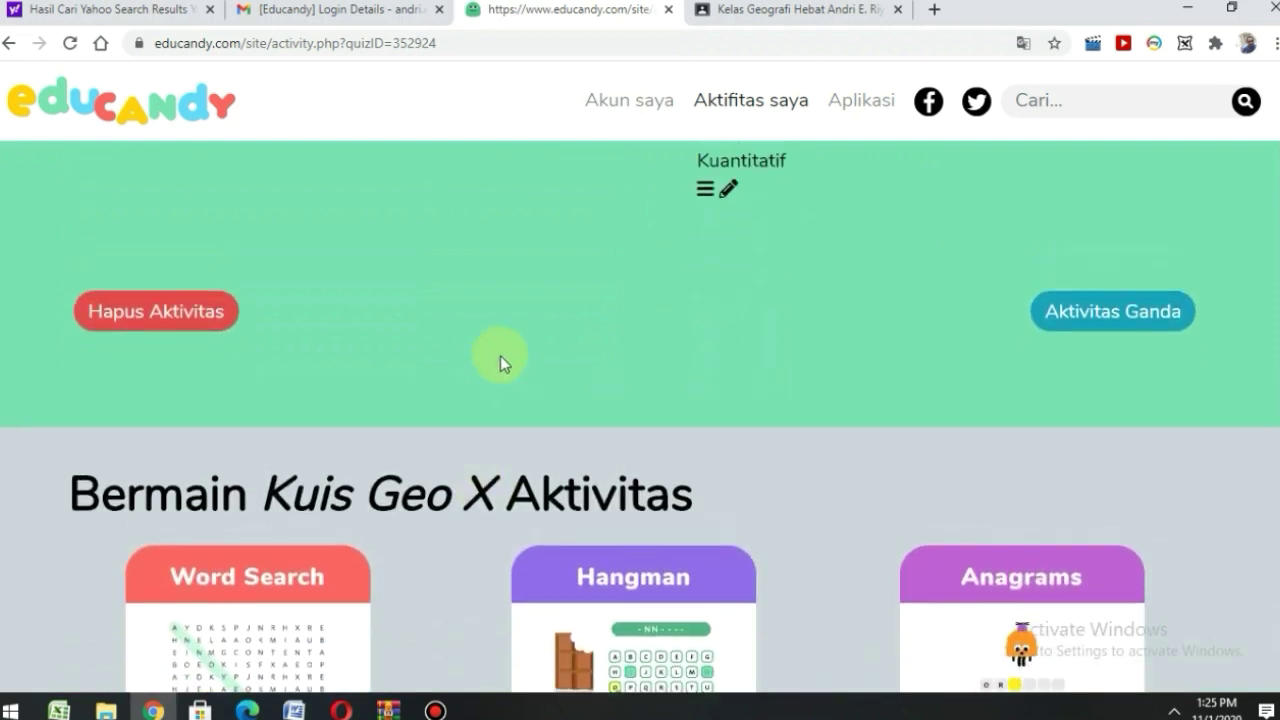
{"action": "left_click", "coordinate": [137, 551]}
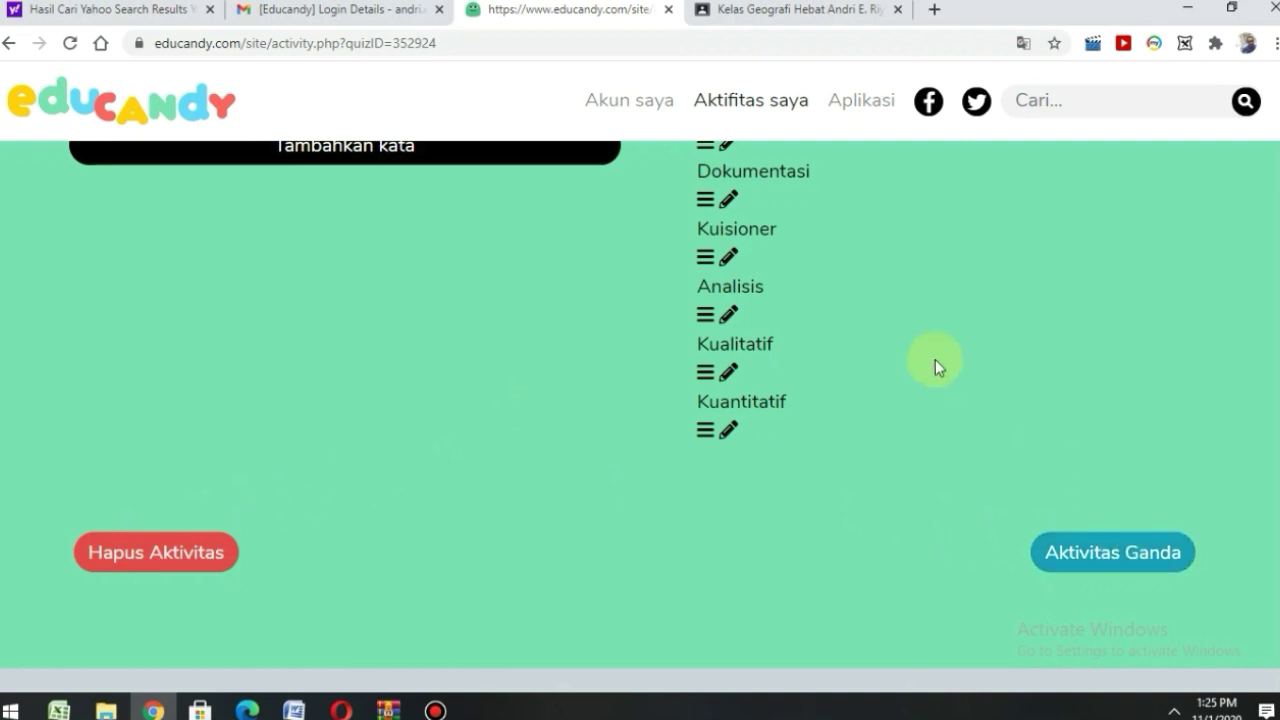
{"action": "scroll", "coordinate": [868, 430], "scroll_direction": "down", "scroll_amount": 2}
{"action": "scroll", "coordinate": [700, 380], "scroll_direction": "up", "scroll_amount": 4}
{"action": "scroll", "coordinate": [621, 352], "scroll_direction": "up", "scroll_amount": 2}
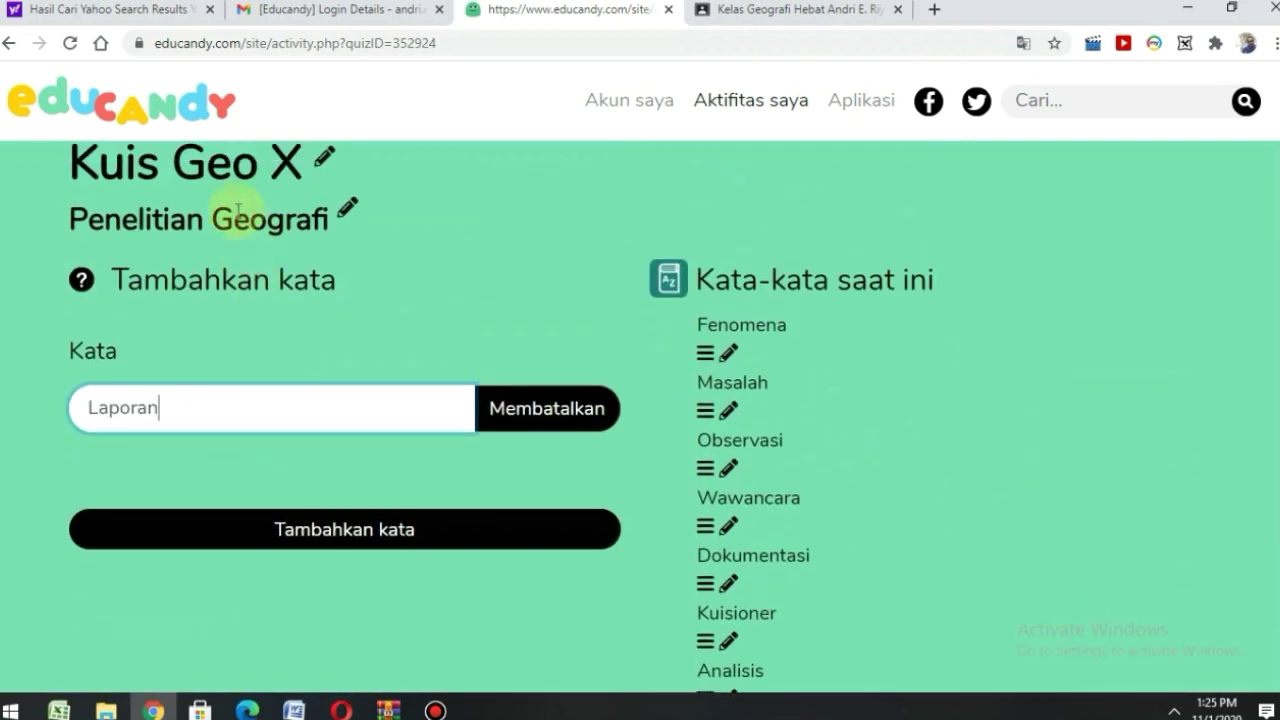
{"action": "scroll", "coordinate": [620, 520], "scroll_direction": "down", "scroll_amount": 9}
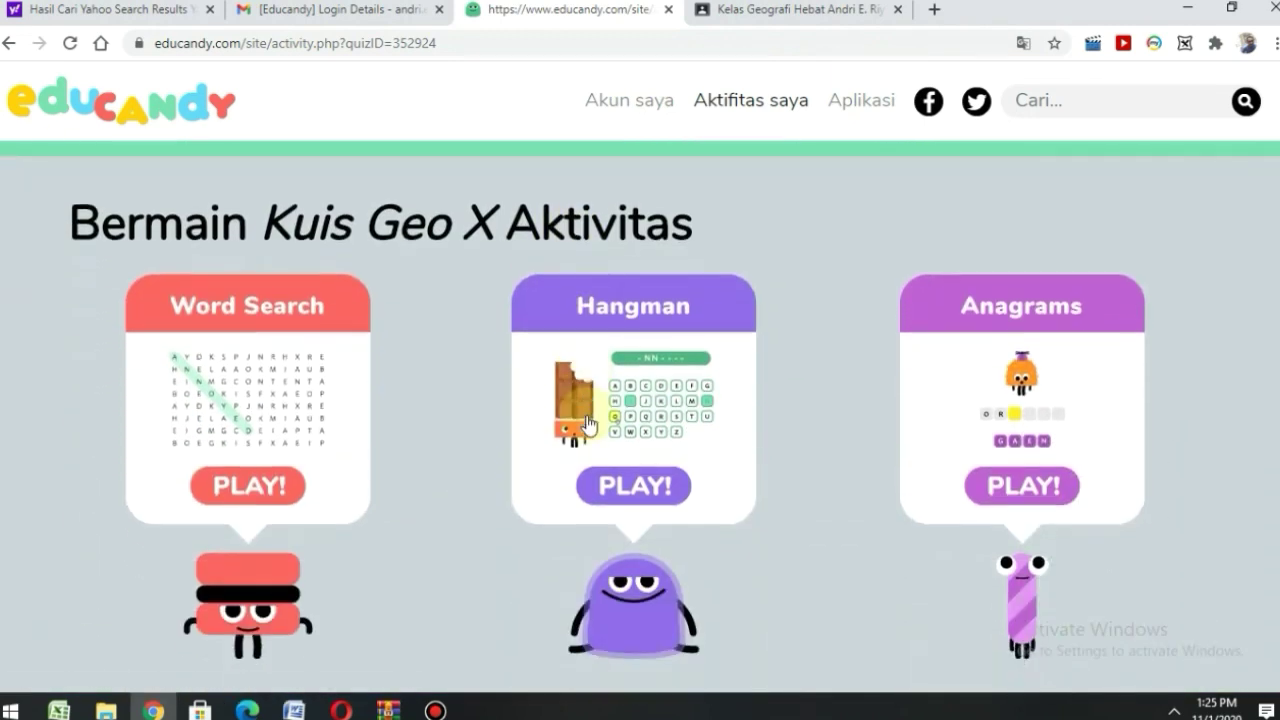
{"action": "middle_click", "coordinate": [506, 434]}
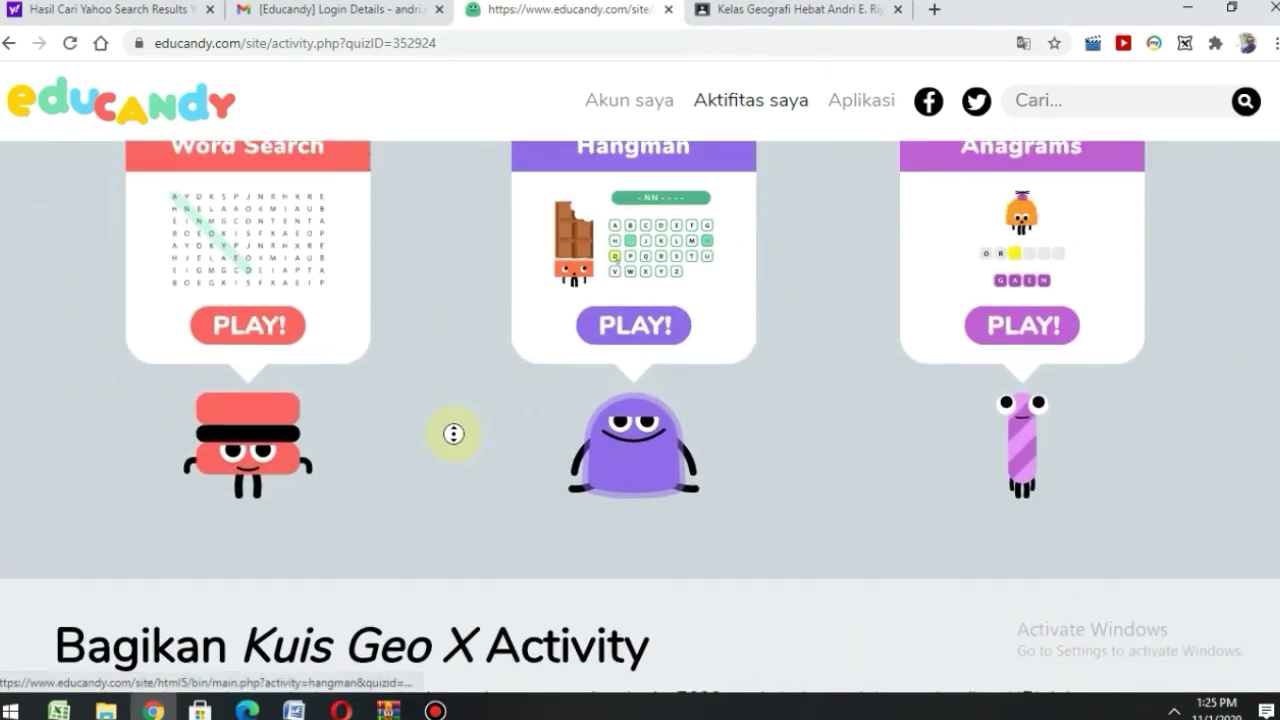
{"action": "left_click", "coordinate": [454, 434]}
{"action": "scroll", "coordinate": [454, 431], "scroll_direction": "up", "scroll_amount": 1}
{"action": "scroll", "coordinate": [316, 388], "scroll_direction": "up", "scroll_amount": 1}
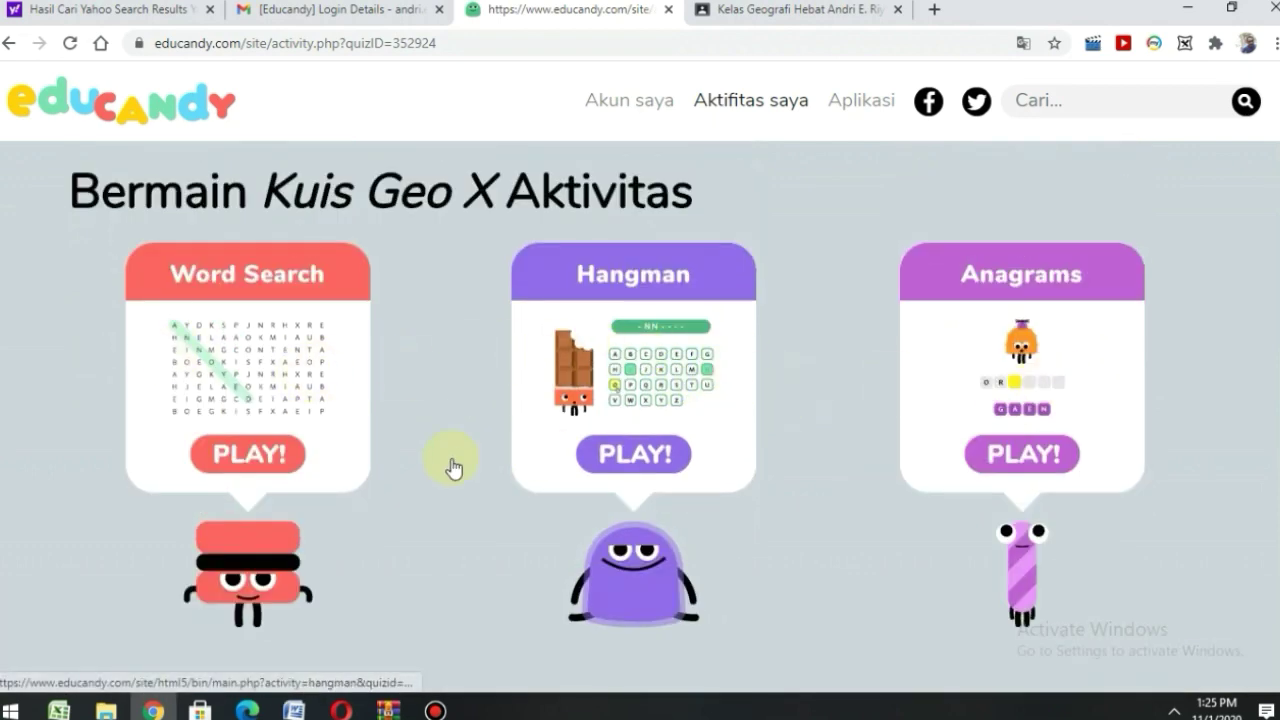
{"action": "scroll", "coordinate": [455, 490], "scroll_direction": "down", "scroll_amount": 6}
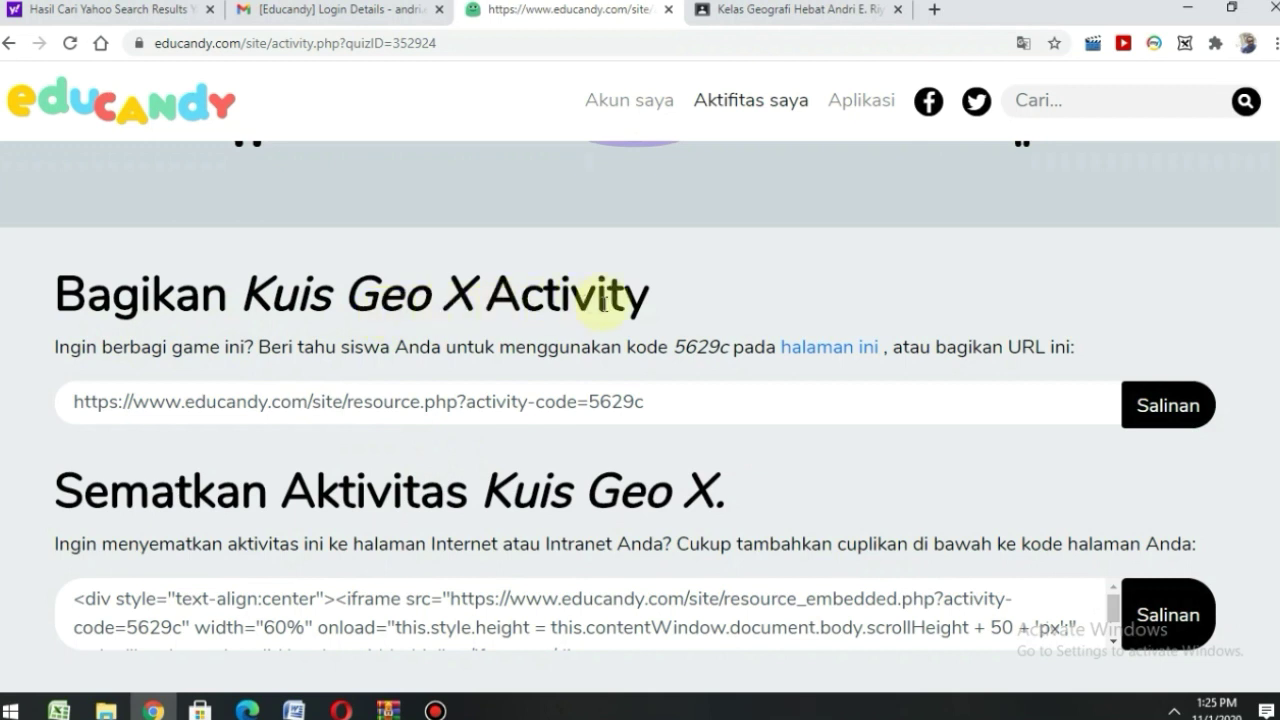
{"action": "scroll", "coordinate": [638, 306], "scroll_direction": "down", "scroll_amount": 1}
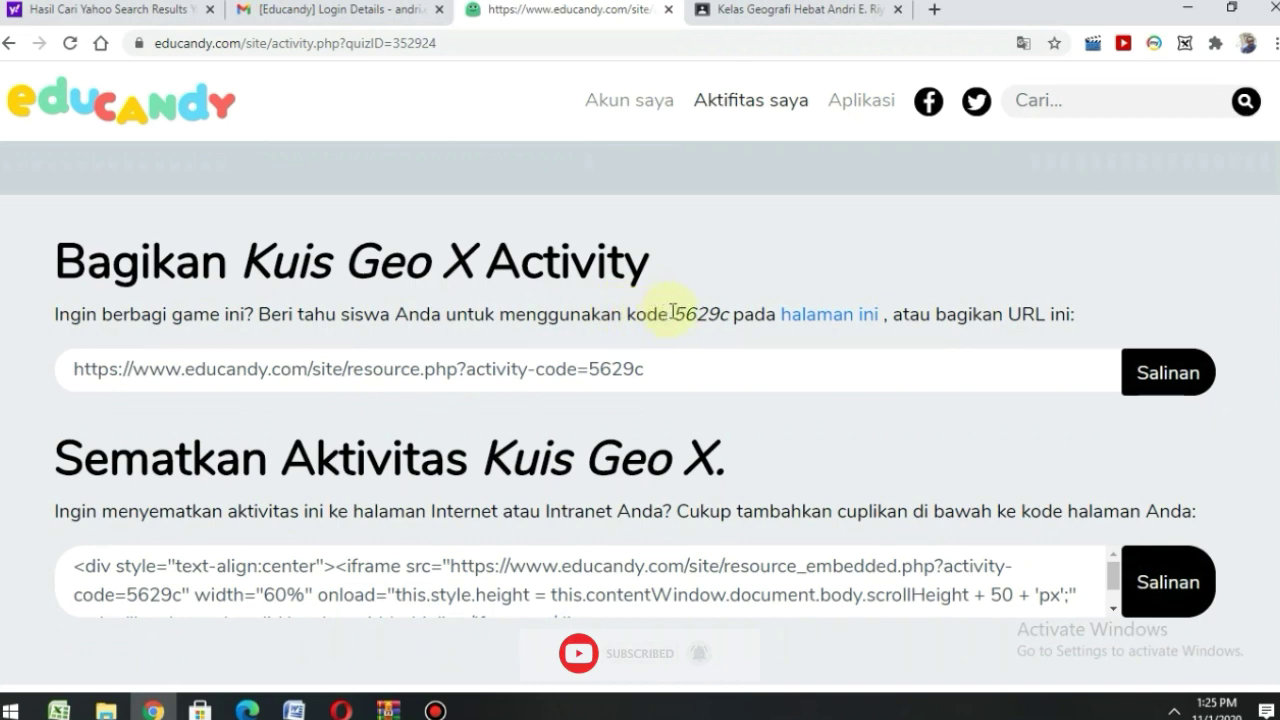
{"action": "left_click_drag", "start_coordinate": [672, 312], "coordinate": [728, 315]}
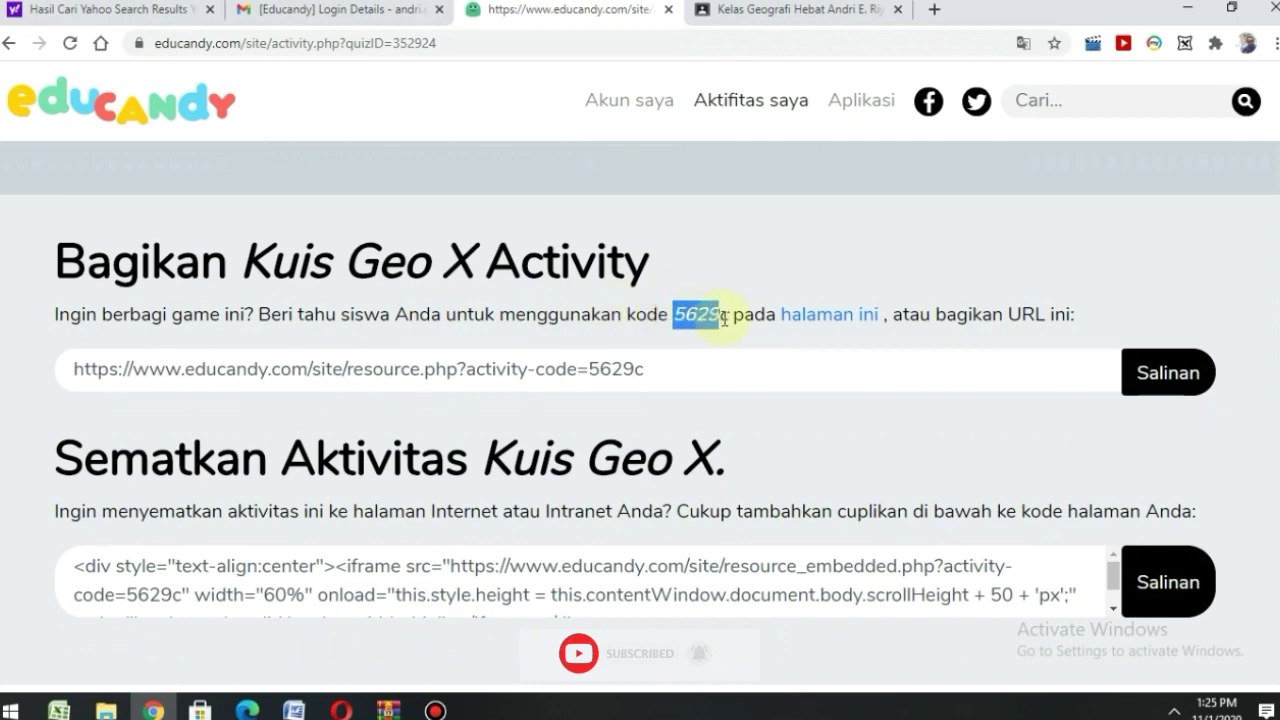
{"action": "left_click", "coordinate": [711, 269]}
{"action": "scroll", "coordinate": [934, 426], "scroll_direction": "down", "scroll_amount": 1}
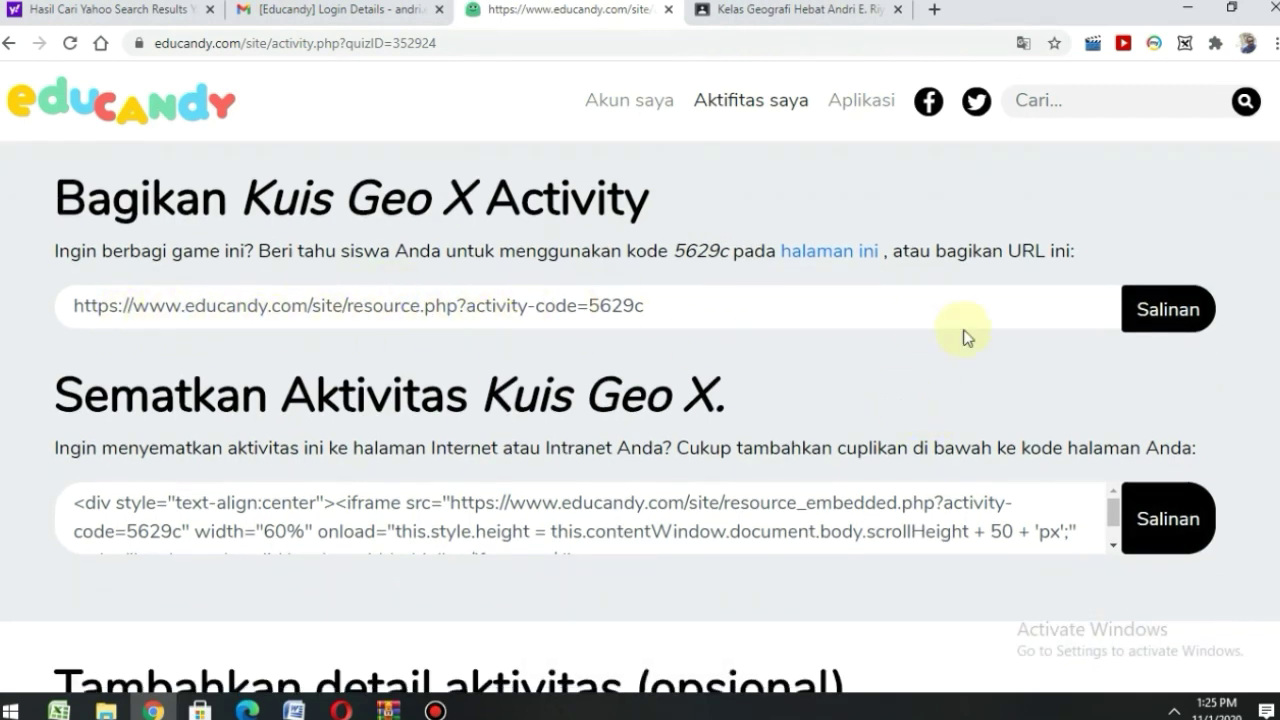
{"action": "left_click", "coordinate": [1160, 325]}
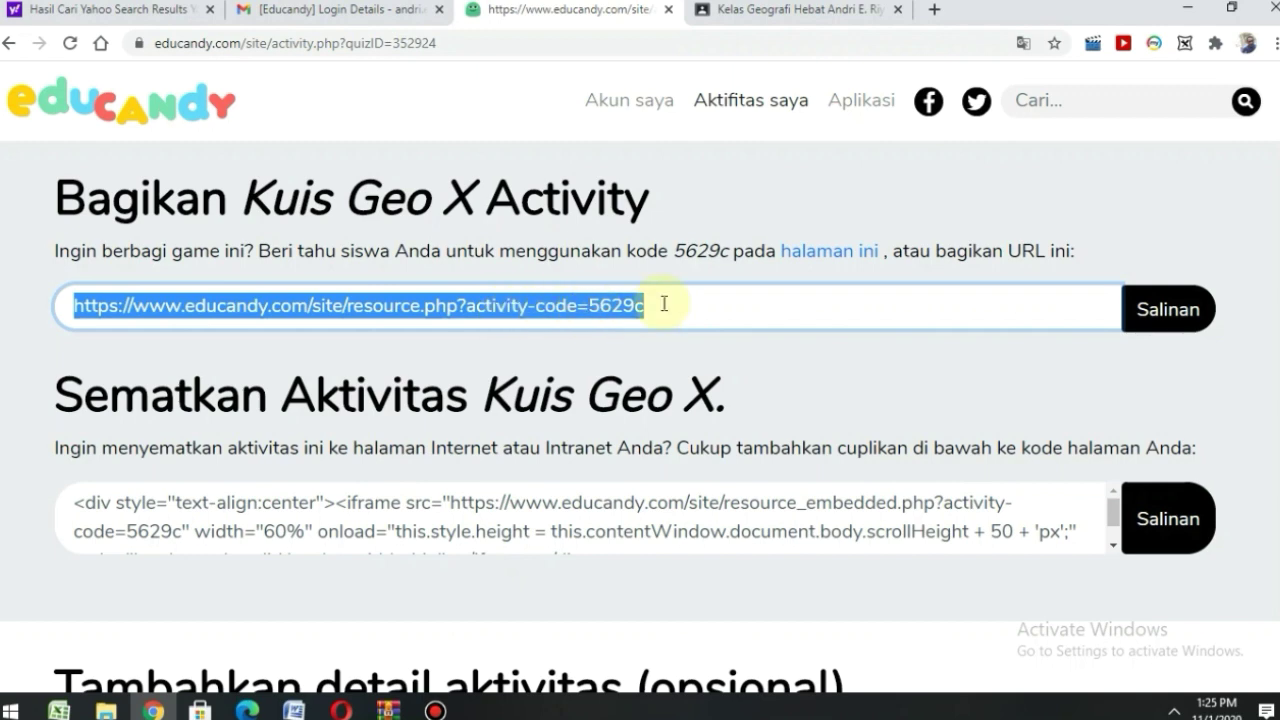
{"action": "scroll", "coordinate": [664, 306], "scroll_direction": "up", "scroll_amount": 1}
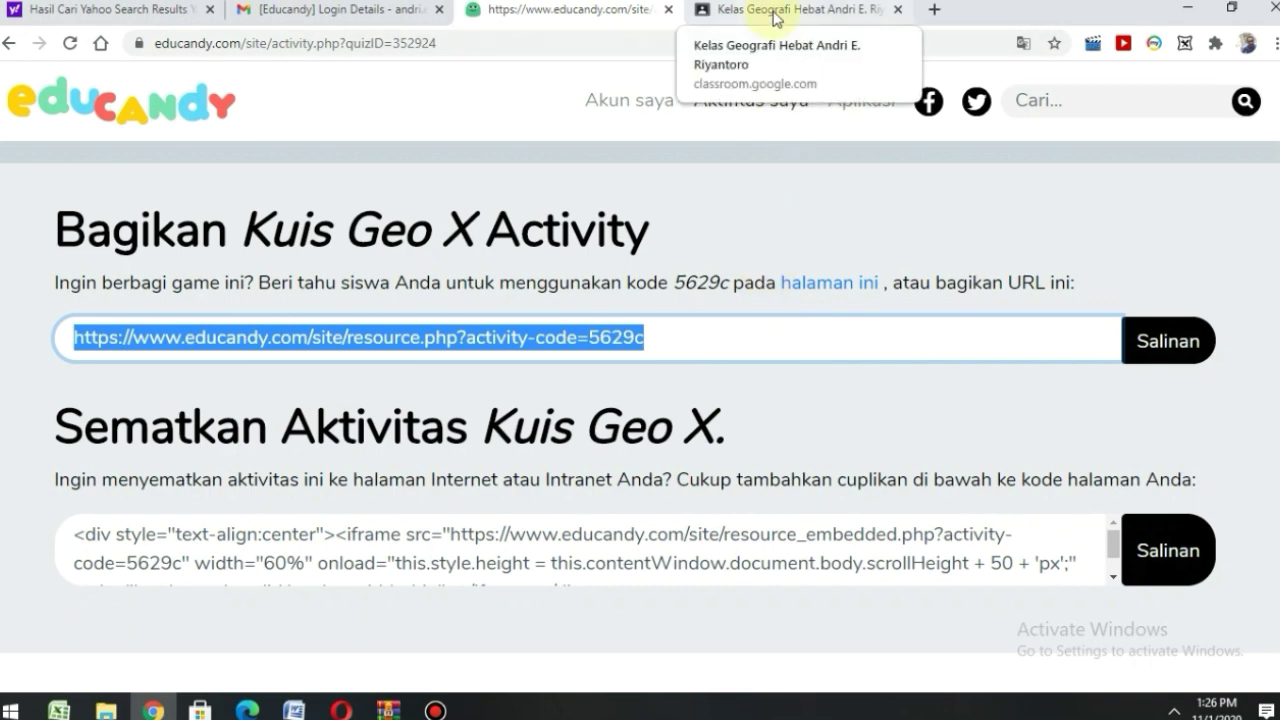
- Open the Tugas Kelas page of Kelas Geografi Hebat and start creating a new assignment
{"action": "left_click", "coordinate": [776, 19]}
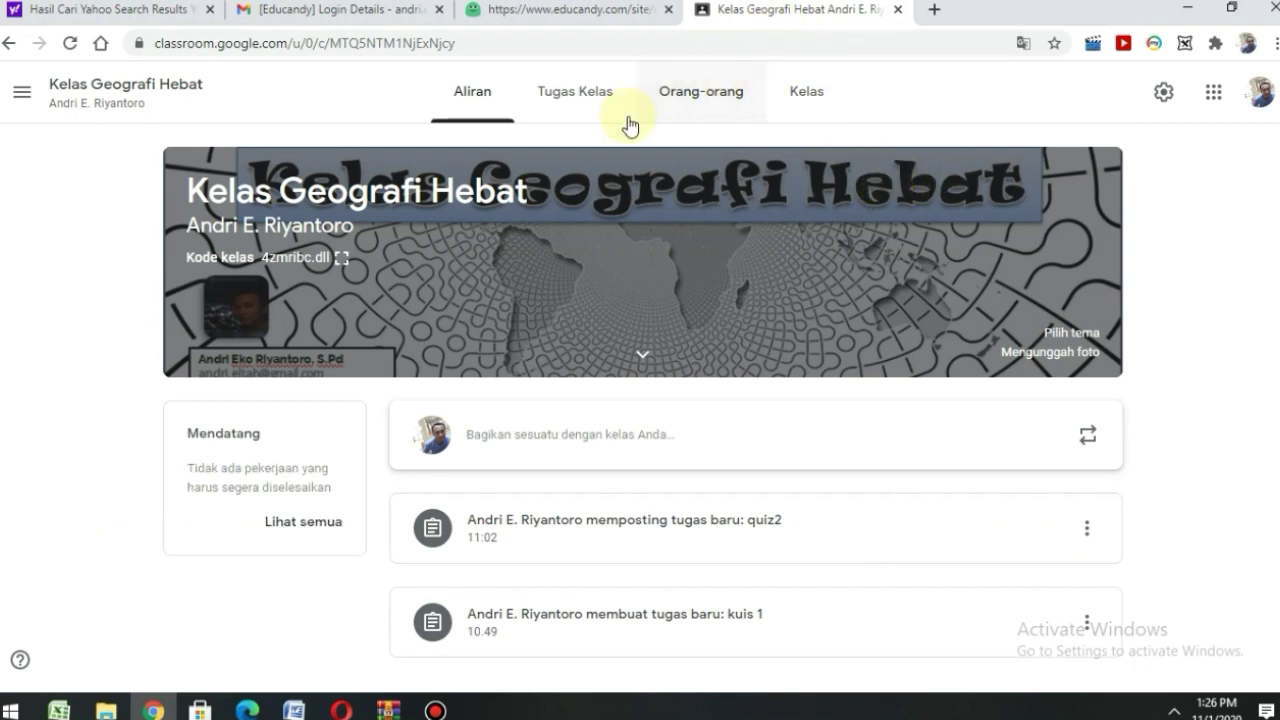
{"action": "left_click", "coordinate": [573, 100]}
{"action": "left_click", "coordinate": [573, 110]}
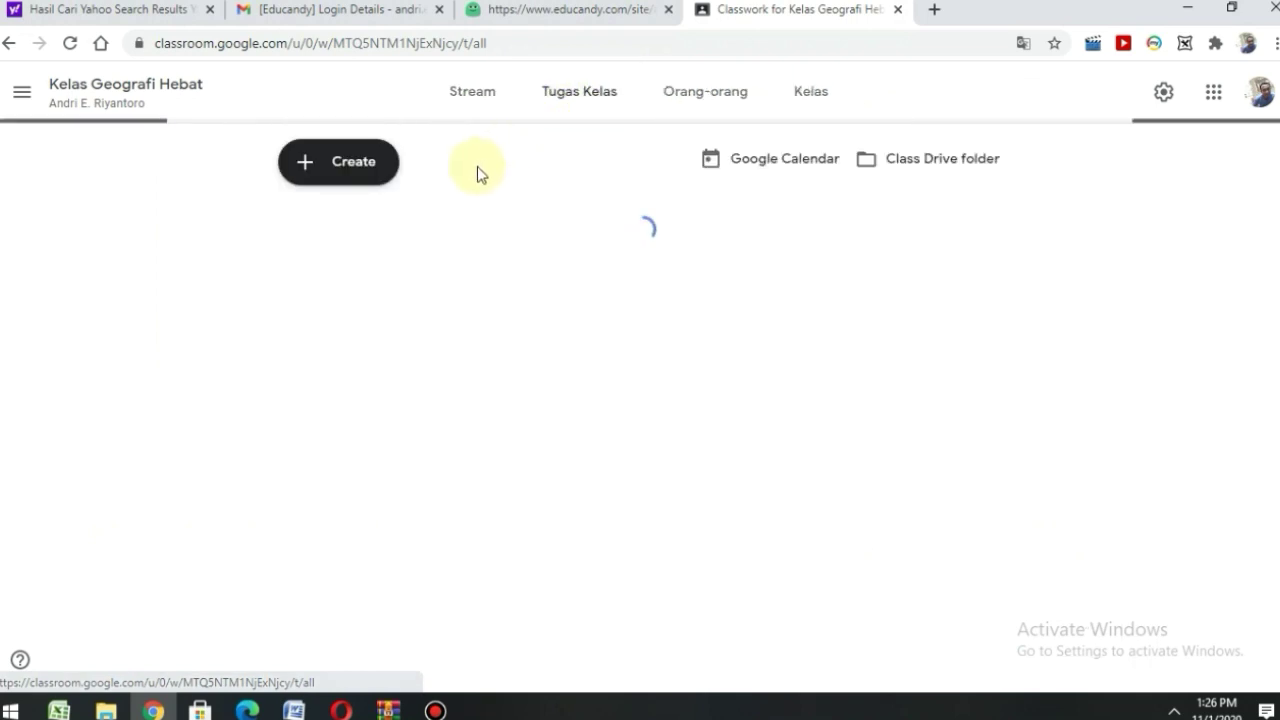
{"action": "left_click", "coordinate": [348, 176]}
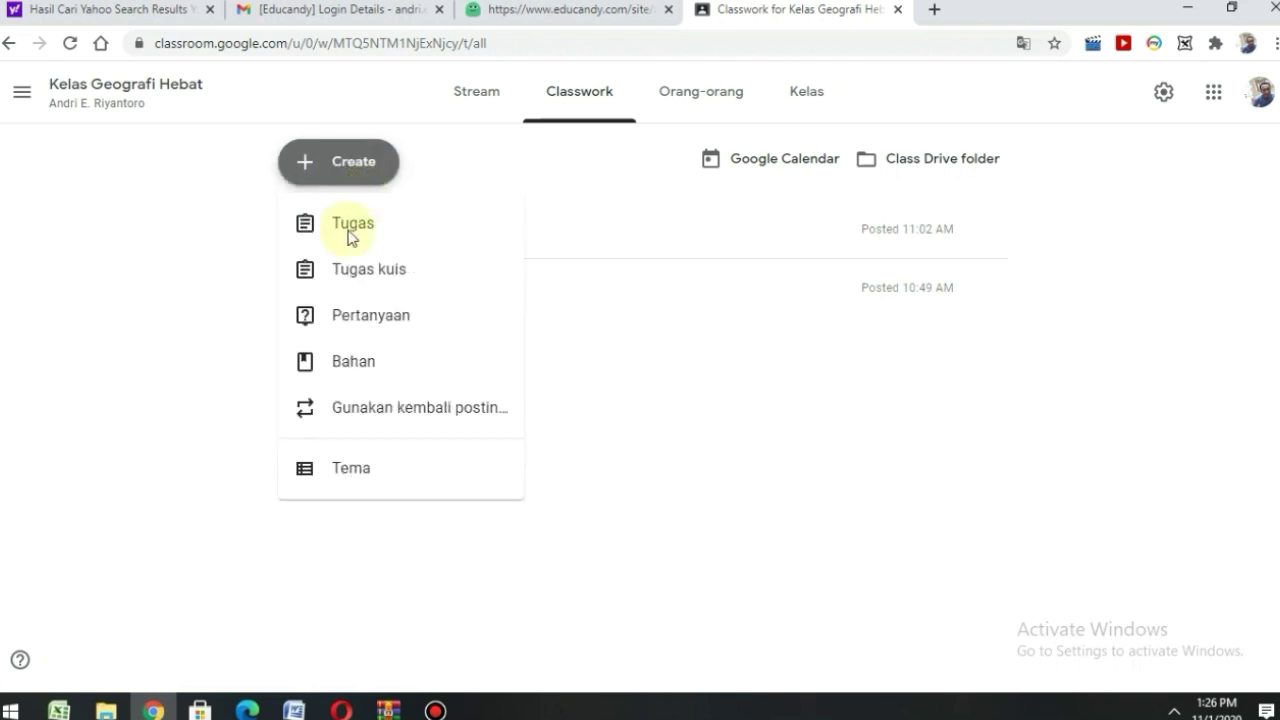
{"action": "left_click", "coordinate": [347, 232]}
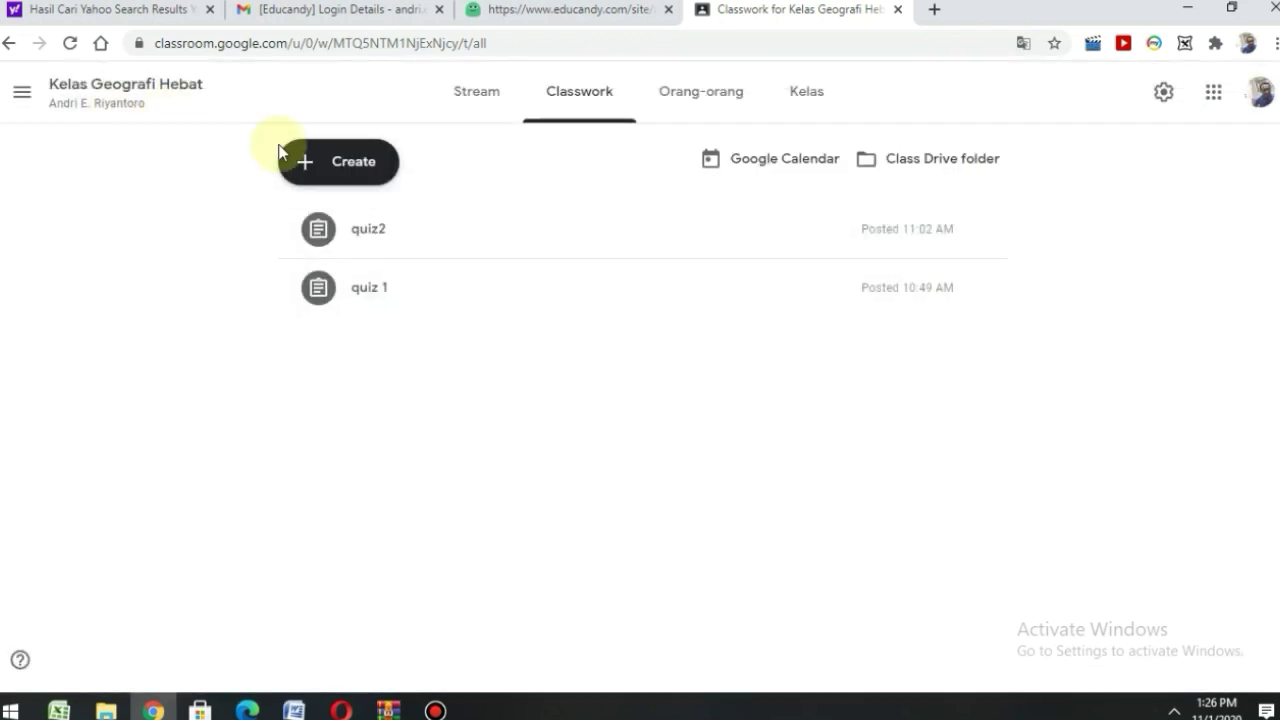
{"action": "left_click", "coordinate": [350, 175]}
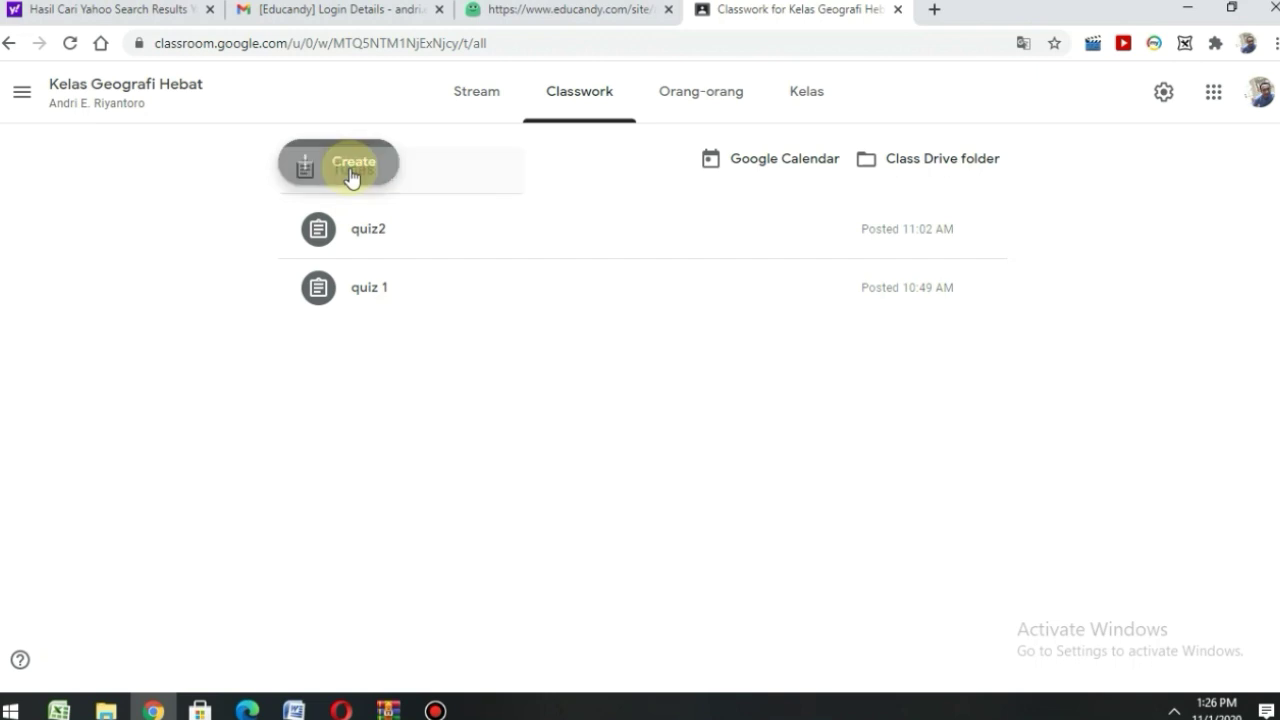
- Create an assignment titled 'Quiz Geo' and attach the pasted Educandy game URL as a link
{"action": "left_click", "coordinate": [349, 281]}
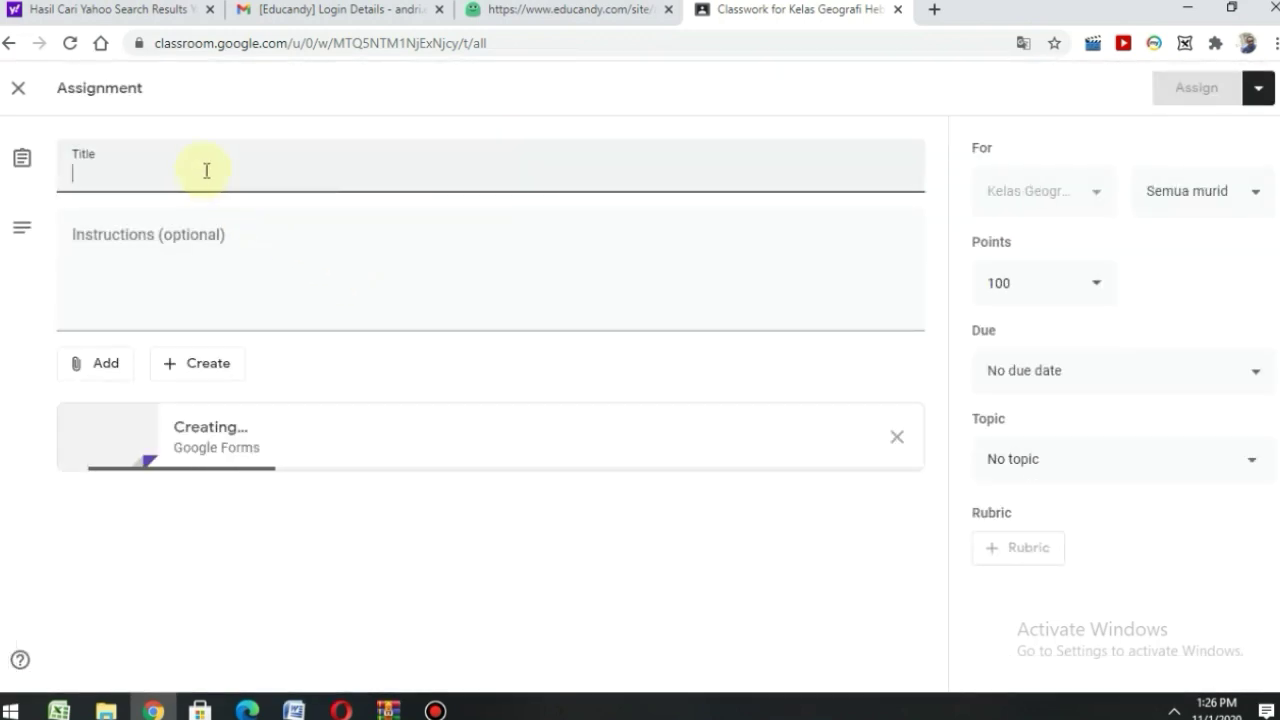
{"action": "type", "text": "Quiz"}
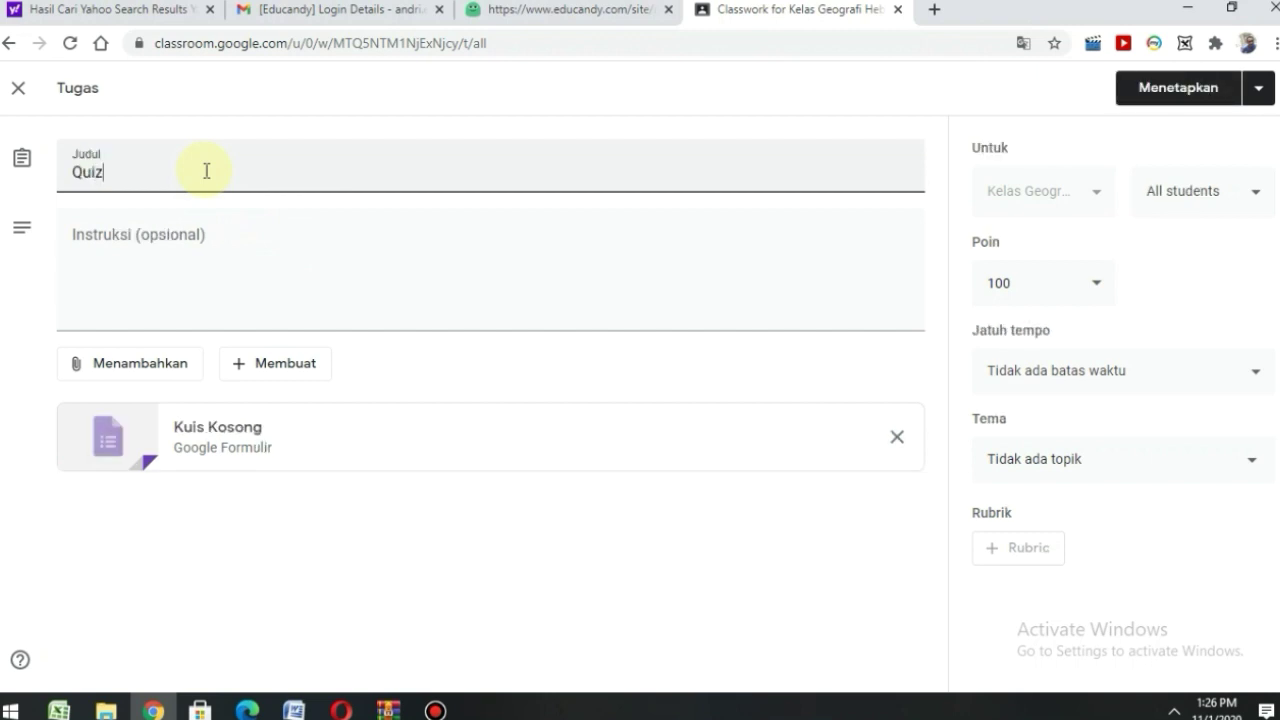
{"action": "type", "text": " Geo Penelitian Geografi"}
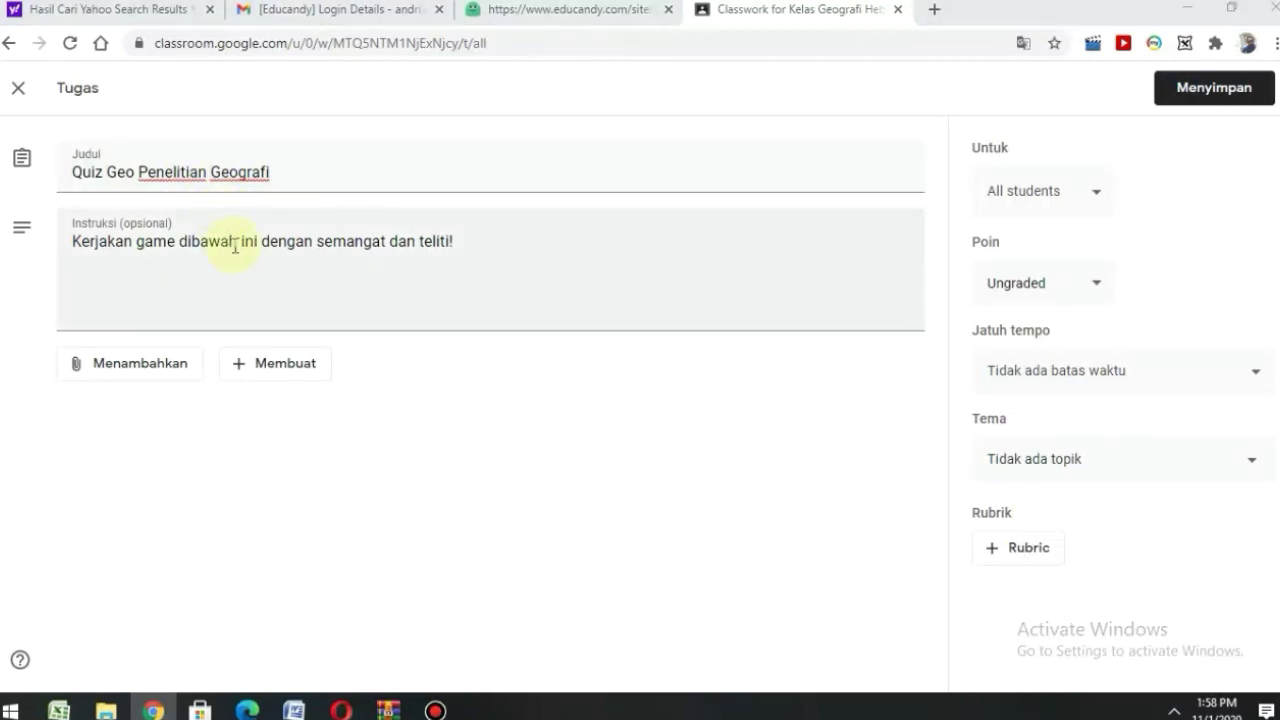
{"action": "left_click", "coordinate": [157, 368]}
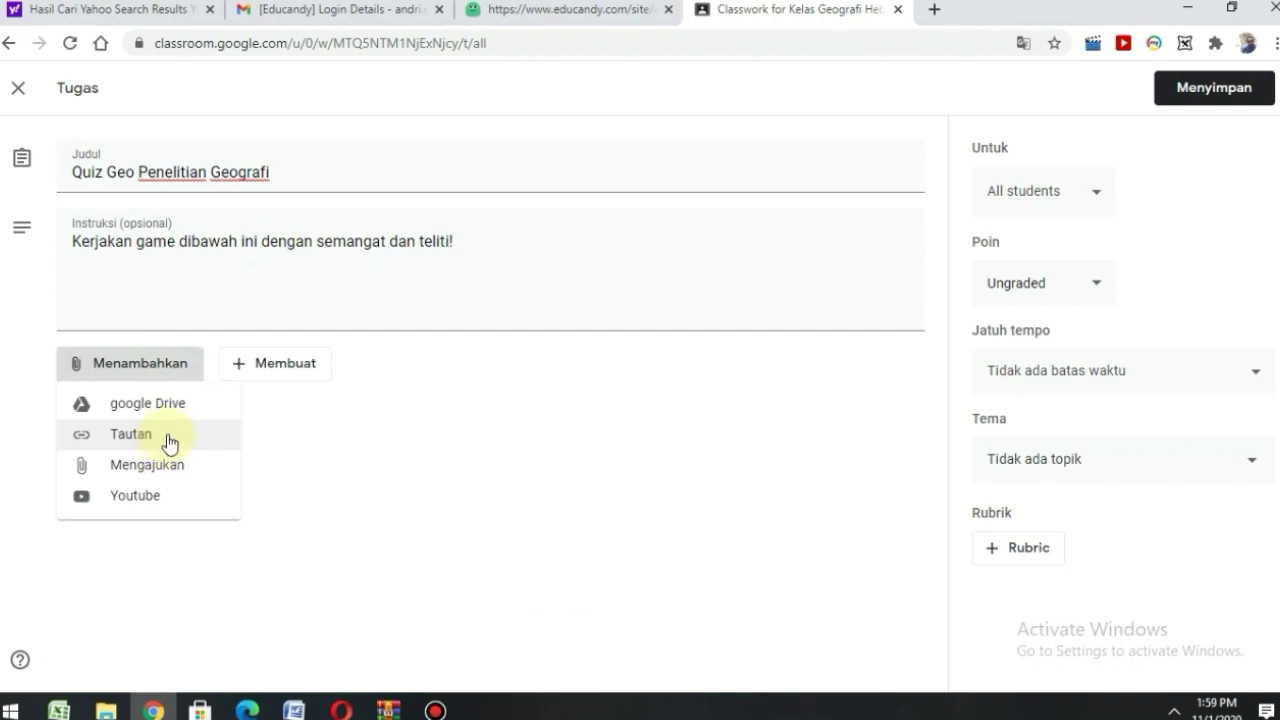
{"action": "left_click", "coordinate": [169, 438]}
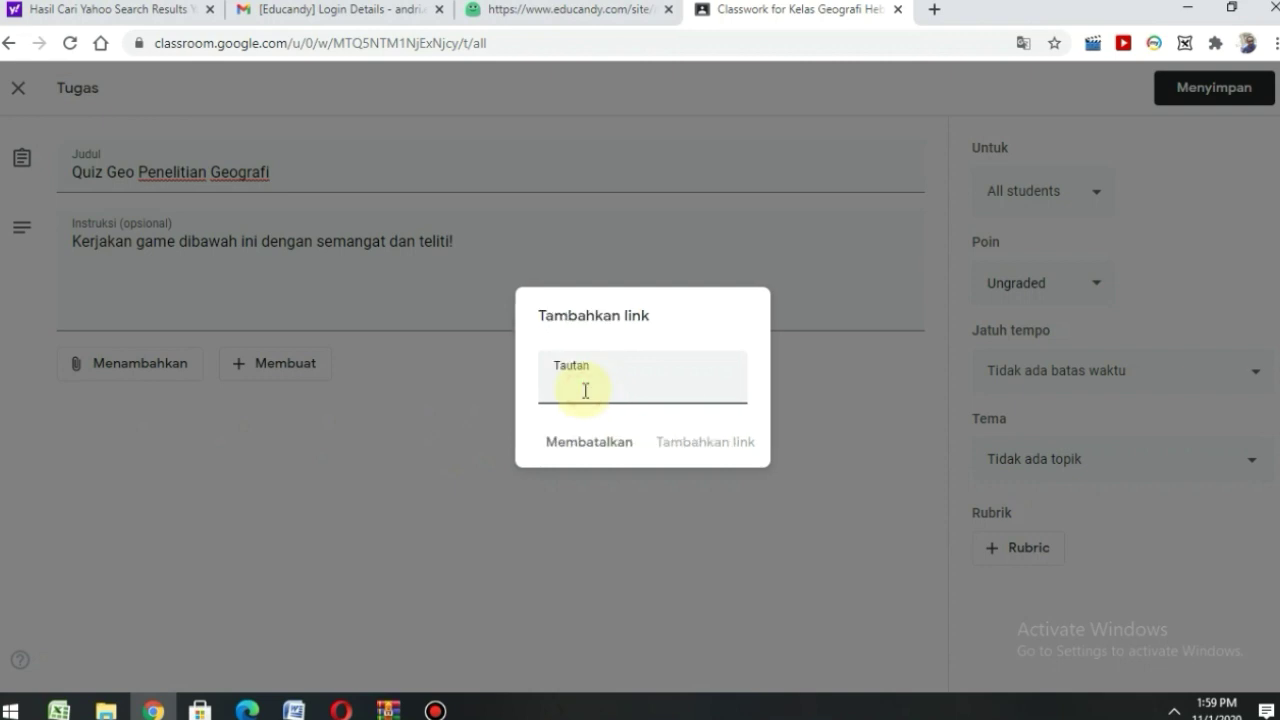
{"action": "right_click", "coordinate": [593, 393]}
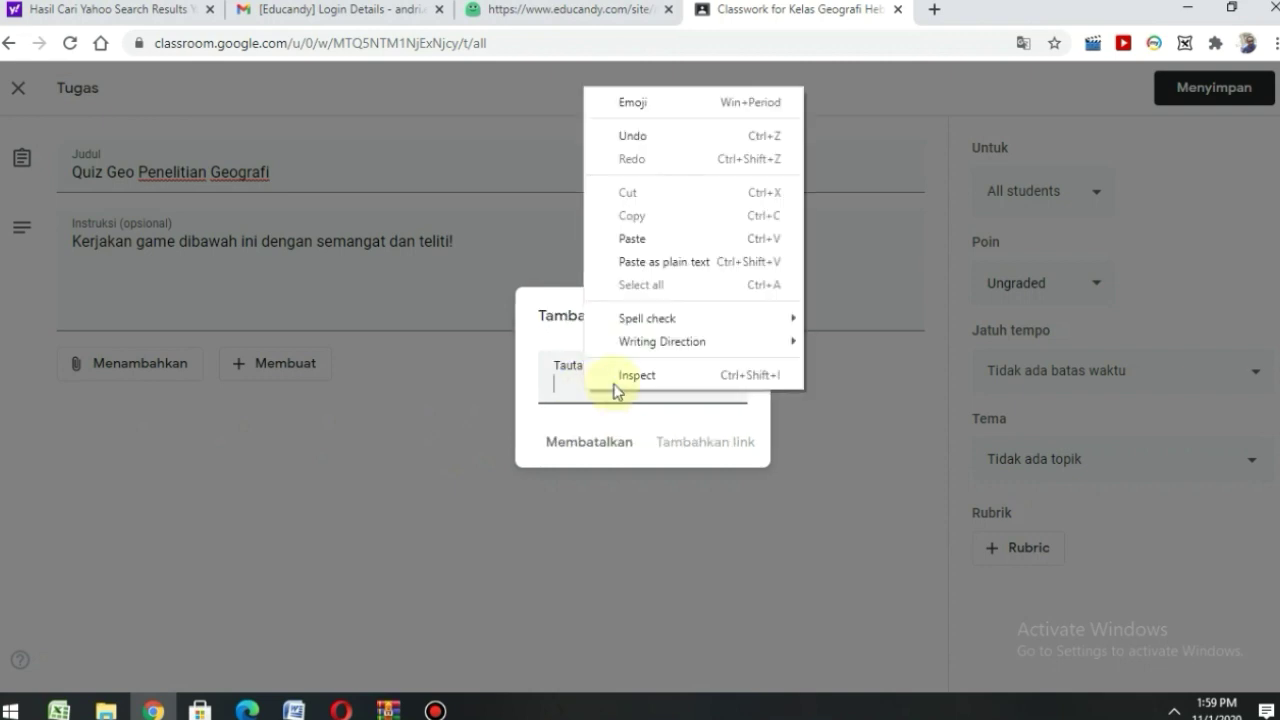
{"action": "left_click", "coordinate": [622, 238]}
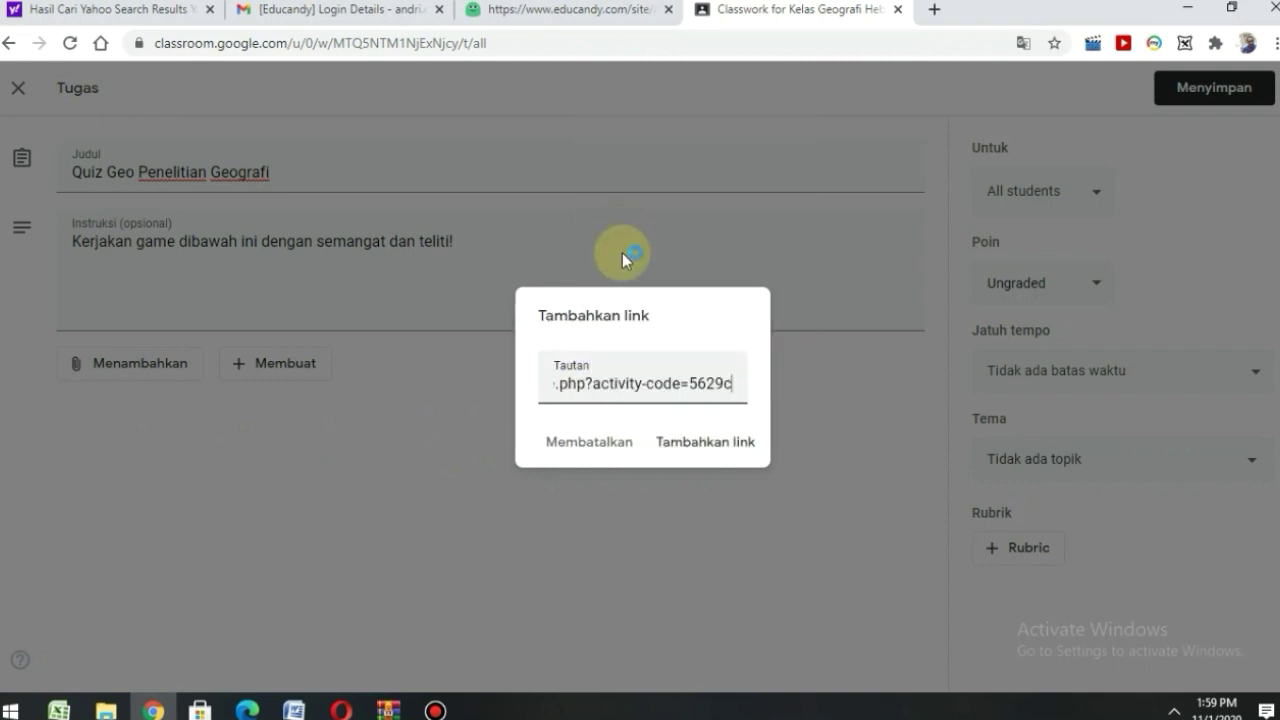
{"action": "left_click", "coordinate": [699, 453]}
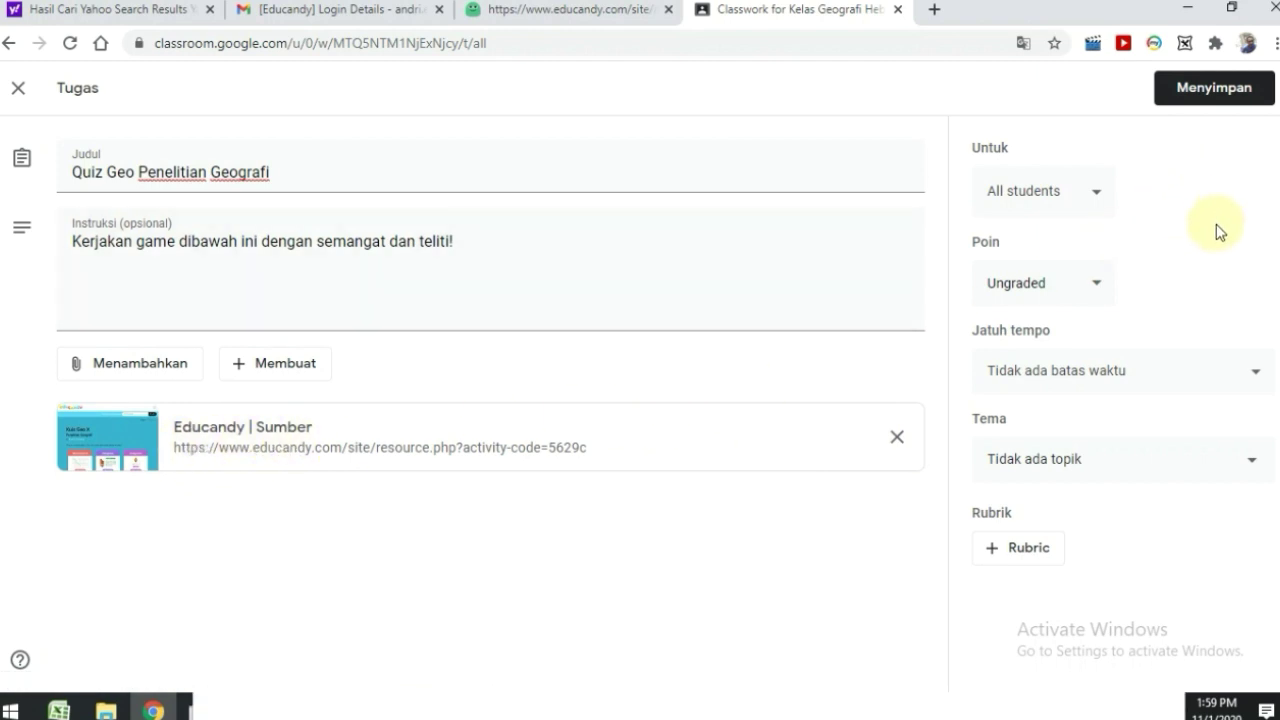
- Leave the Poin and Jatuh tempo settings unchanged and save the Quiz Geo Penelitian Geografi assignment
{"action": "left_click", "coordinate": [1100, 290]}
{"action": "left_click", "coordinate": [1218, 386]}
{"action": "left_click", "coordinate": [1206, 390]}
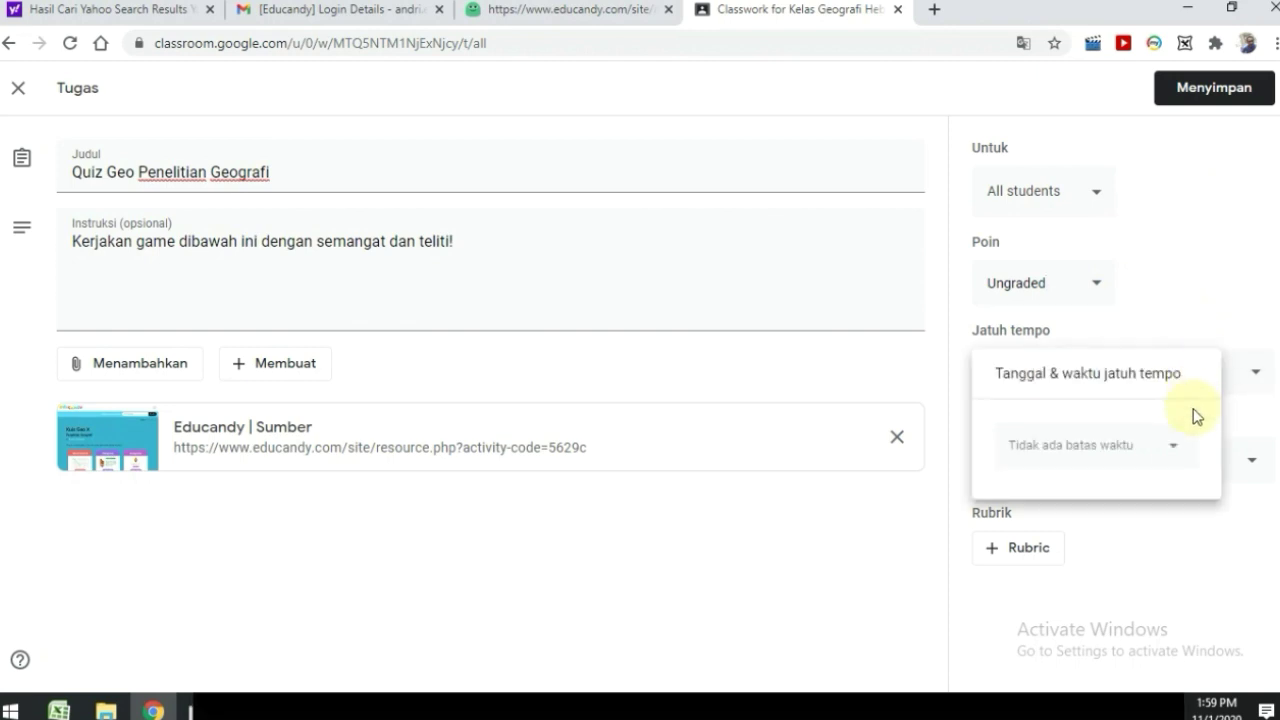
{"action": "left_click", "coordinate": [1262, 302]}
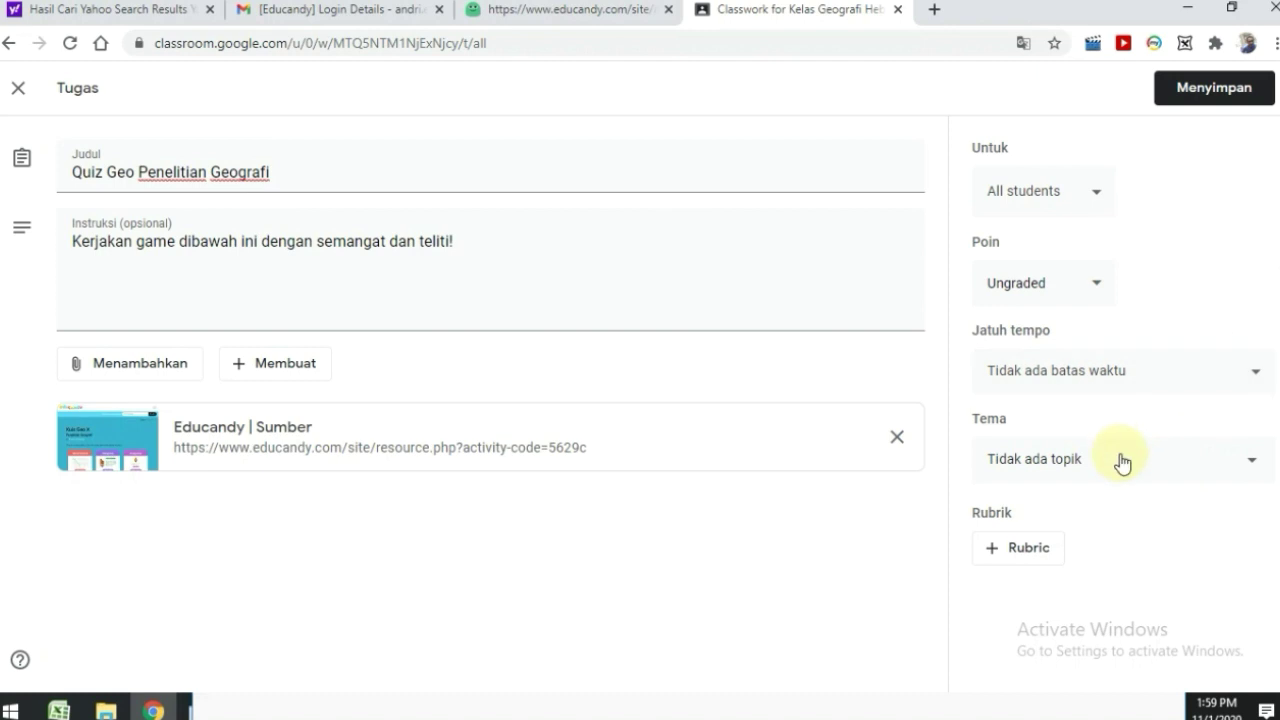
{"action": "left_click", "coordinate": [1095, 297]}
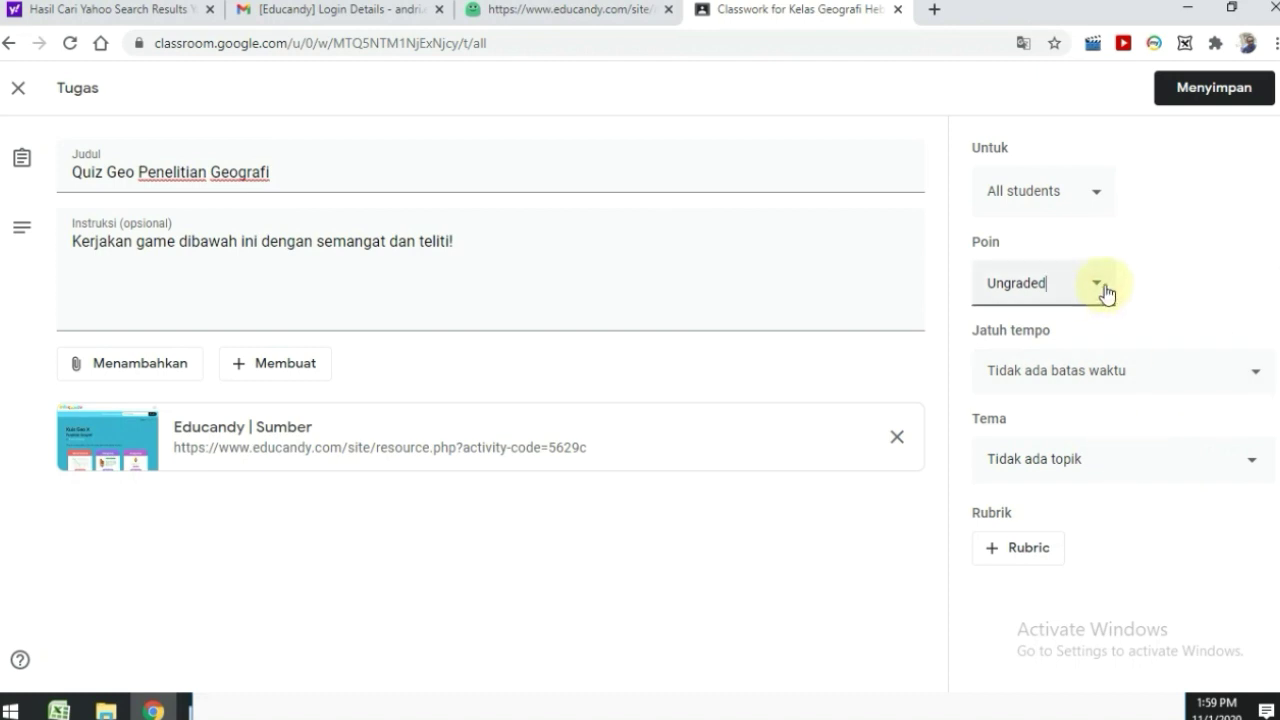
{"action": "left_click", "coordinate": [1199, 95]}
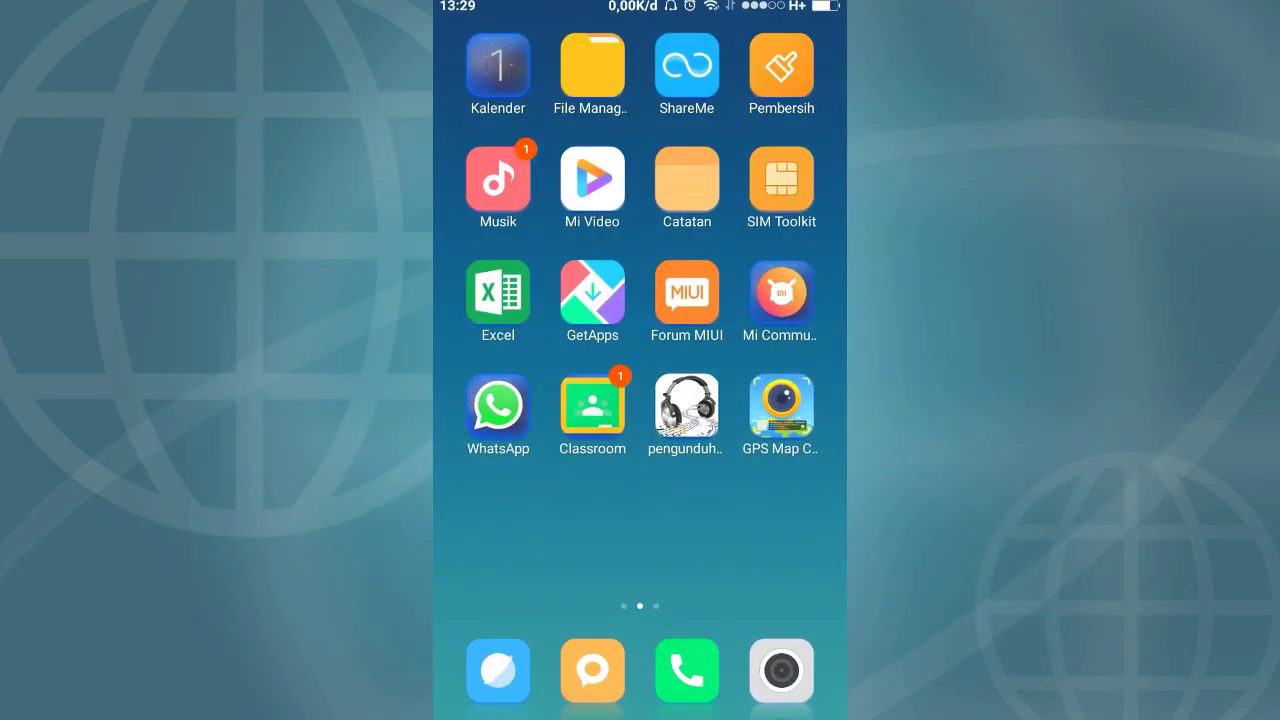
- In the Classroom phone app, open Kelas Geografi Hebat's Quiz Geo Penelitian Geografi post and its Educandy attachment
{"action": "left_click", "coordinate": [592, 405]}
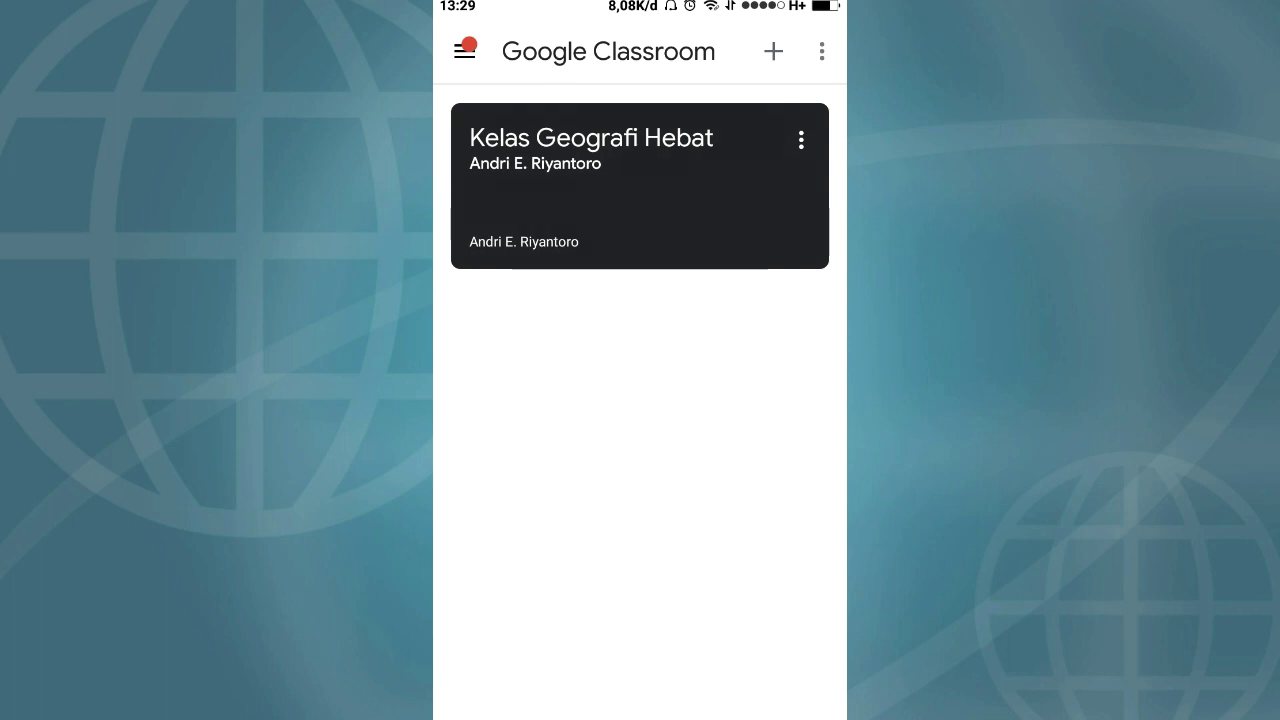
{"action": "left_click", "coordinate": [591, 150]}
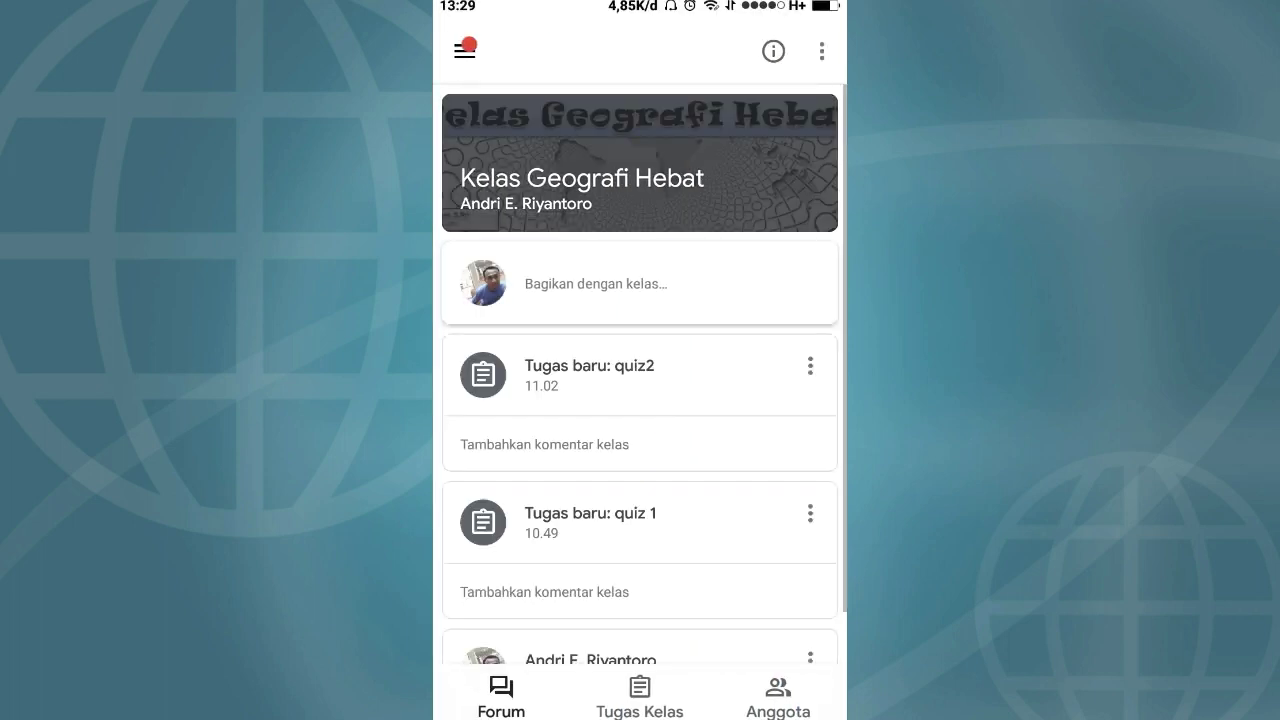
{"action": "scroll", "coordinate": [640, 400], "scroll_direction": "down", "scroll_amount": 2}
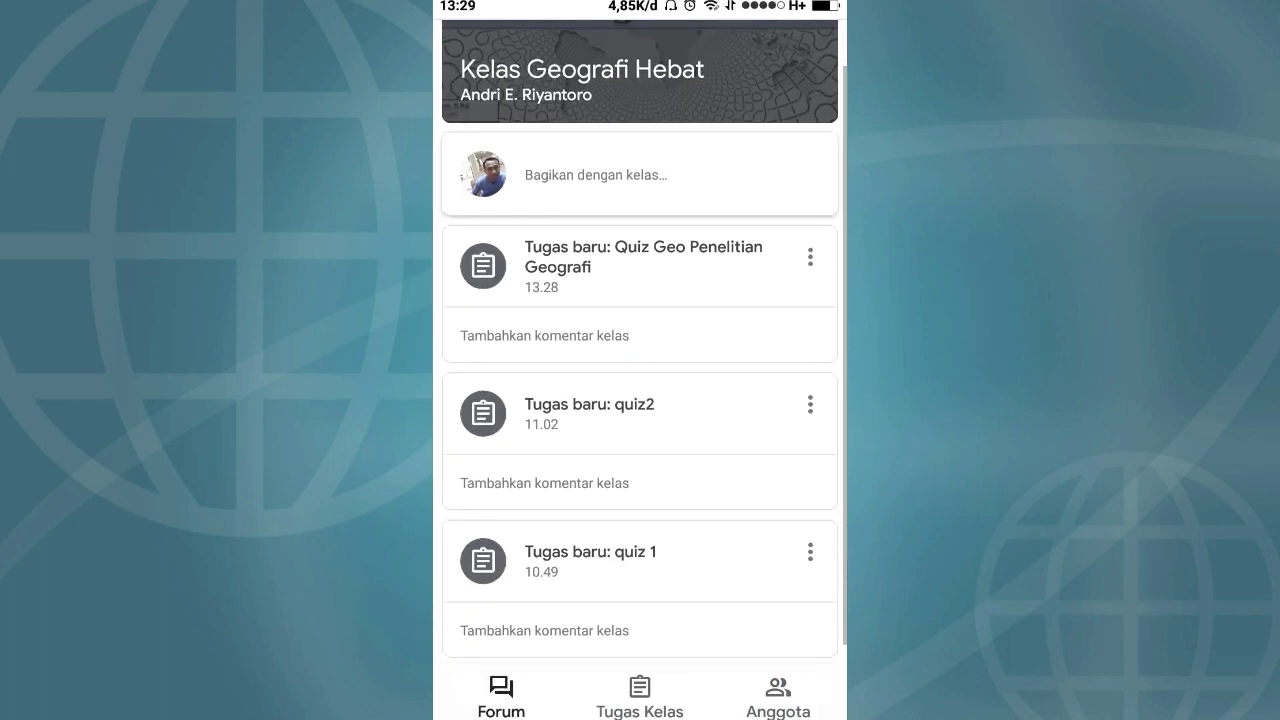
{"action": "scroll", "coordinate": [640, 400], "scroll_direction": "up", "scroll_amount": 2}
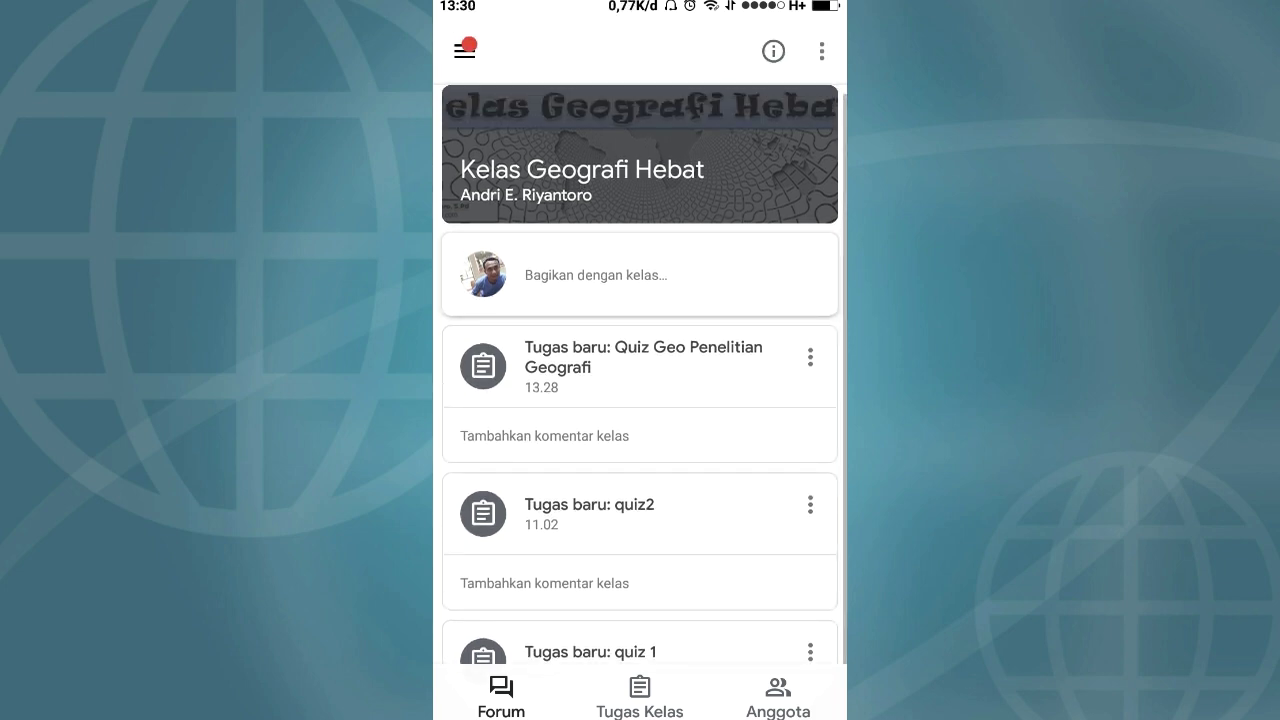
{"action": "left_click", "coordinate": [640, 370]}
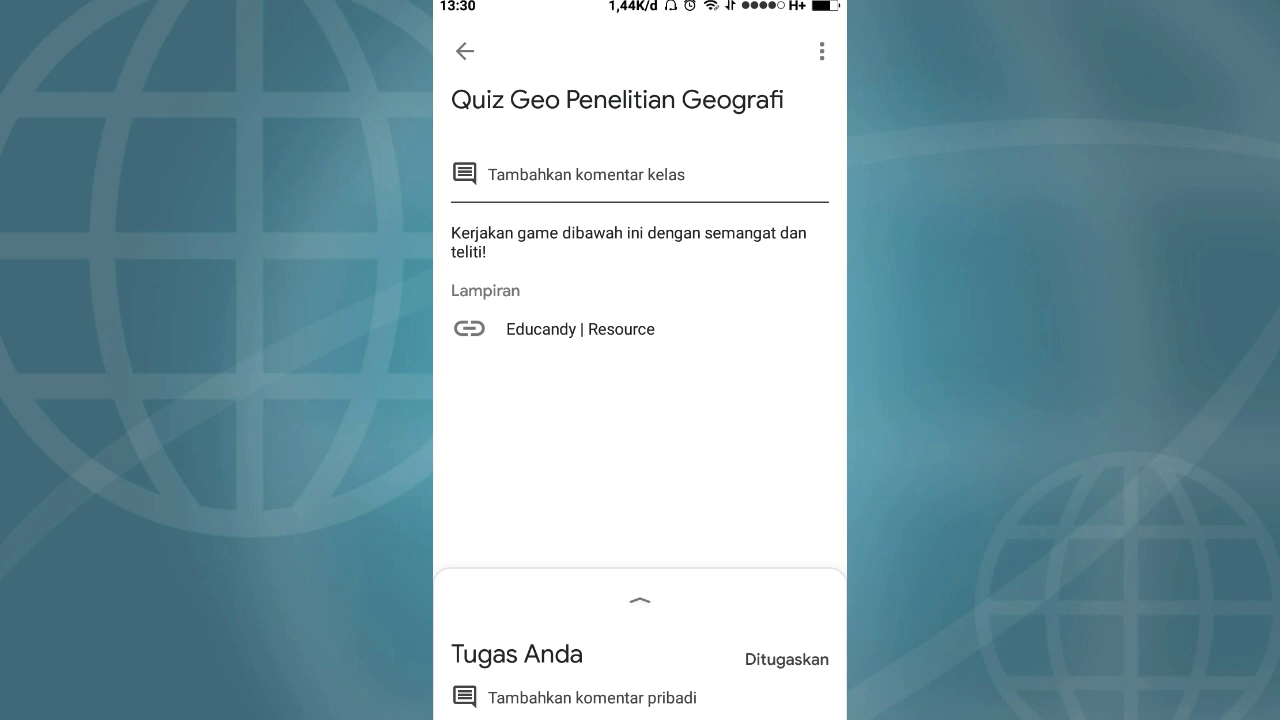
{"action": "left_click", "coordinate": [580, 329]}
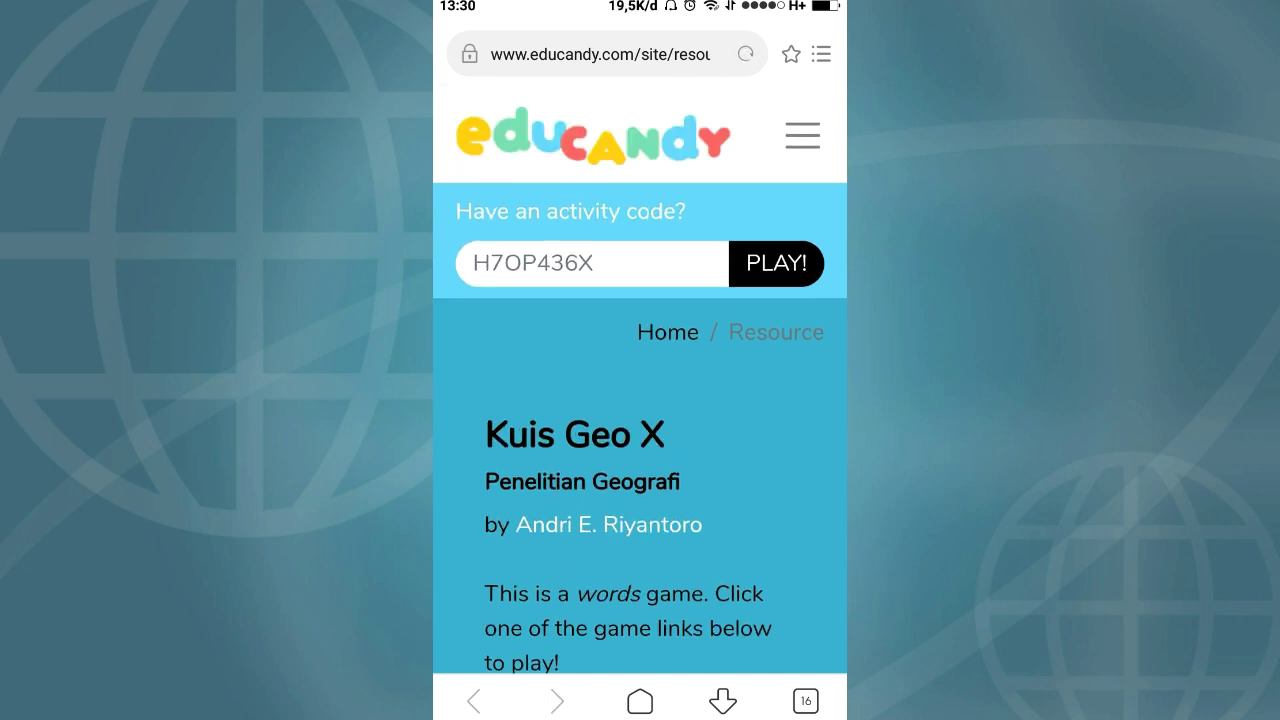
- Browse the Word Search, Hangman and Anagrams cards on the phone and launch one game
{"action": "scroll", "coordinate": [640, 400], "scroll_direction": "down", "scroll_amount": 4}
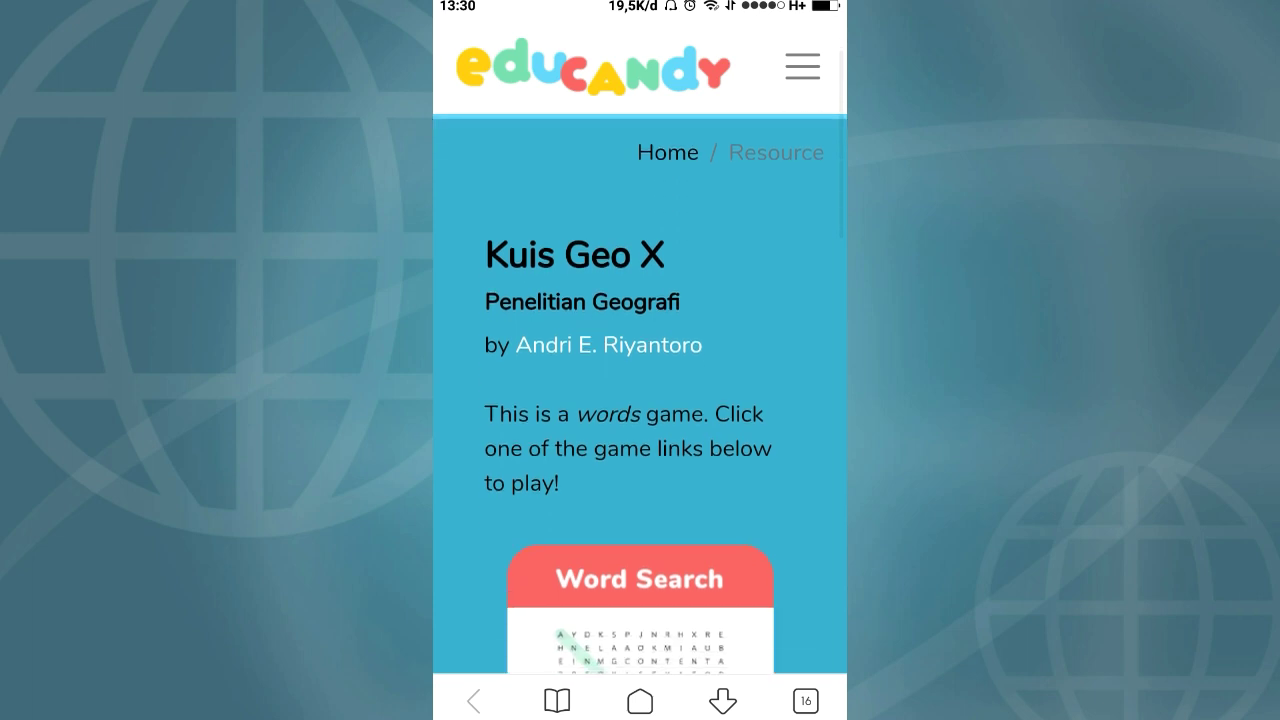
{"action": "scroll", "coordinate": [640, 400], "scroll_direction": "down", "scroll_amount": 5}
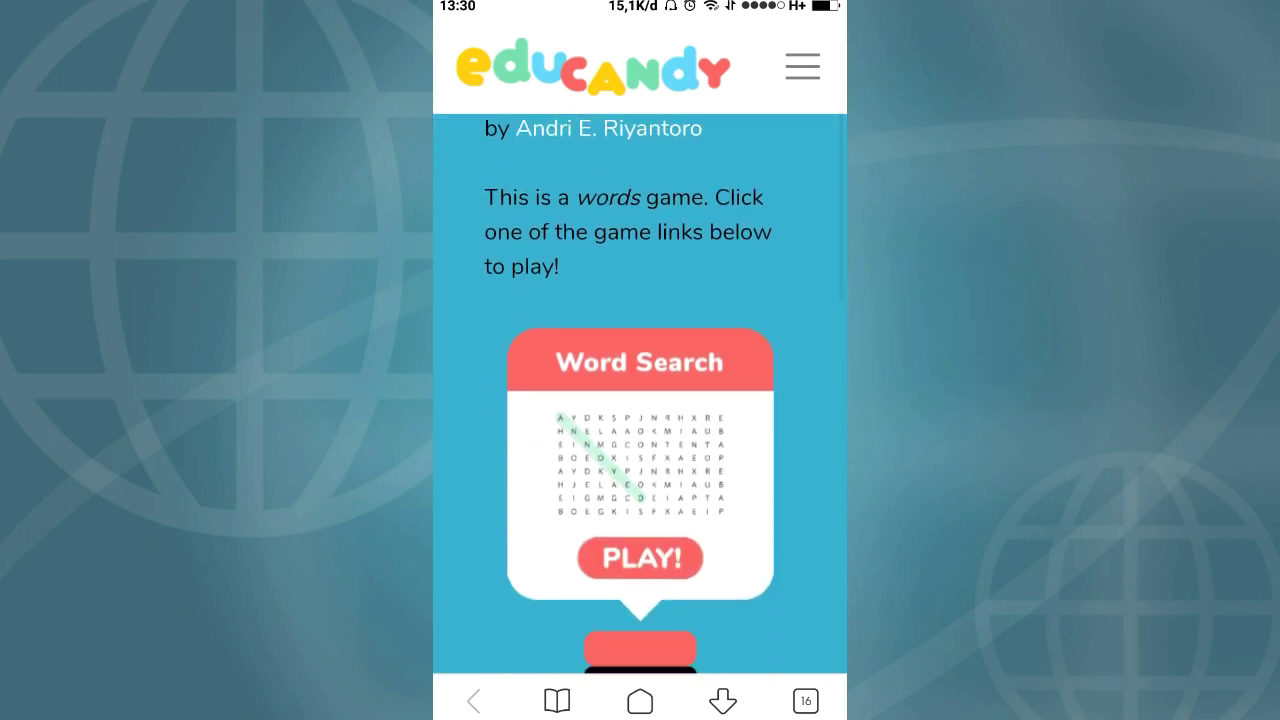
{"action": "scroll", "coordinate": [640, 400], "scroll_direction": "down", "scroll_amount": 5}
{"action": "scroll", "coordinate": [640, 400], "scroll_direction": "up", "scroll_amount": 6}
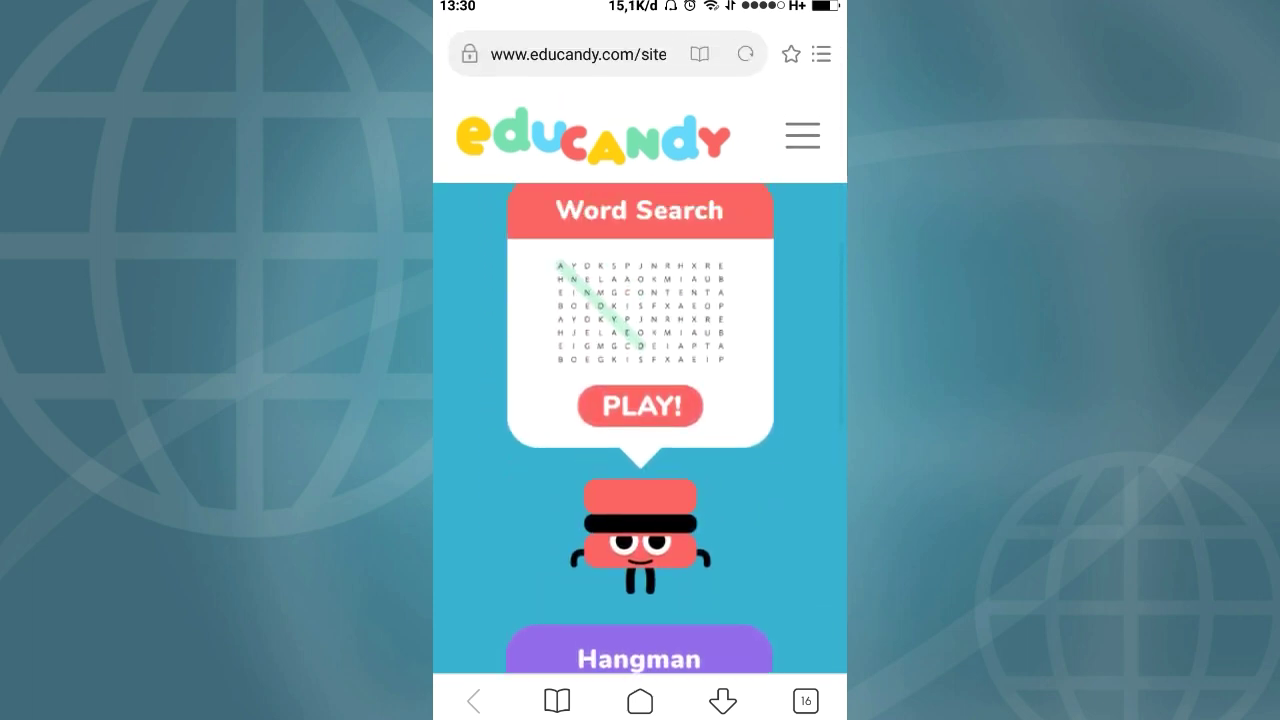
{"action": "scroll", "coordinate": [640, 400], "scroll_direction": "down", "scroll_amount": 4}
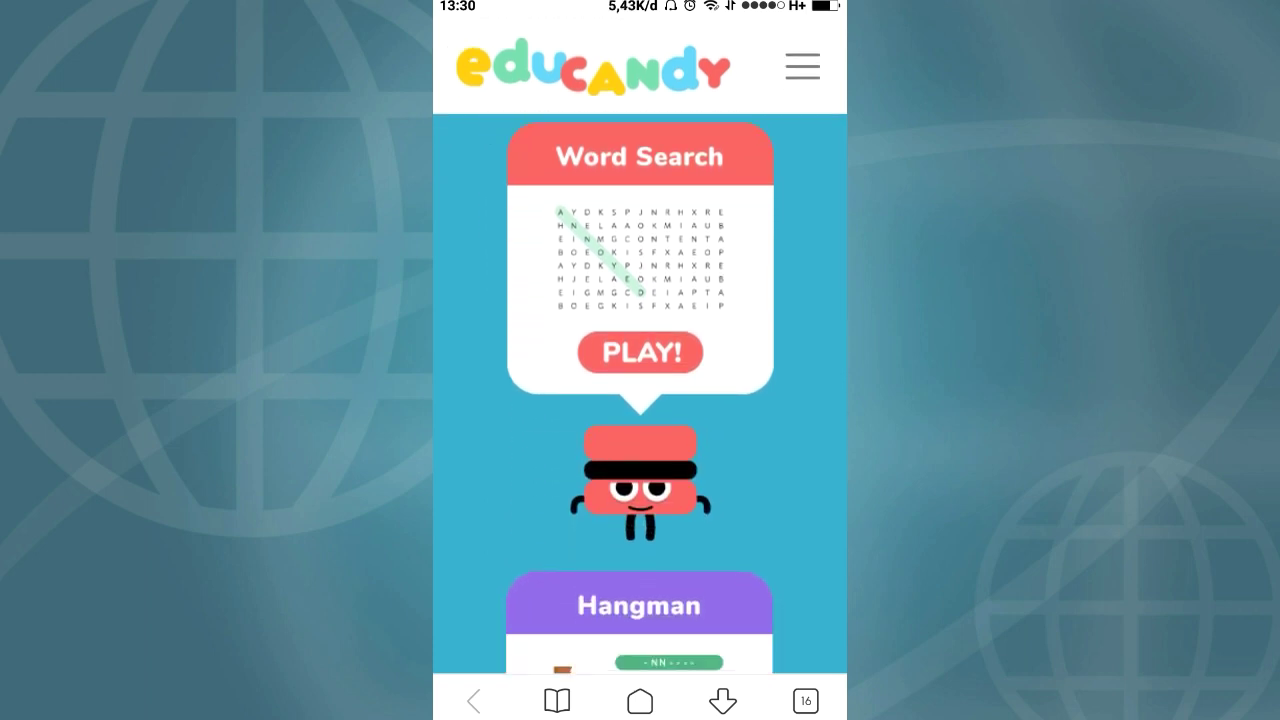
{"action": "scroll", "coordinate": [640, 400], "scroll_direction": "down", "scroll_amount": 5}
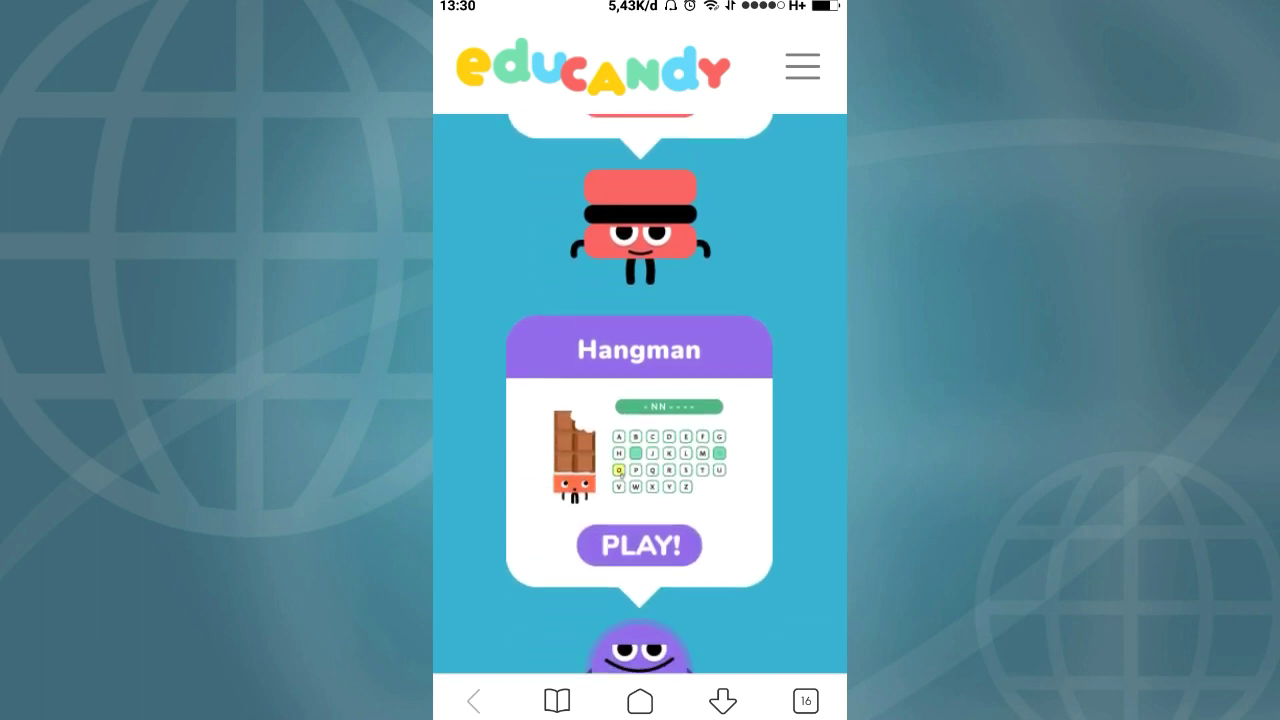
{"action": "scroll", "coordinate": [640, 400], "scroll_direction": "down", "scroll_amount": 1}
{"action": "scroll", "coordinate": [640, 400], "scroll_direction": "down", "scroll_amount": 2}
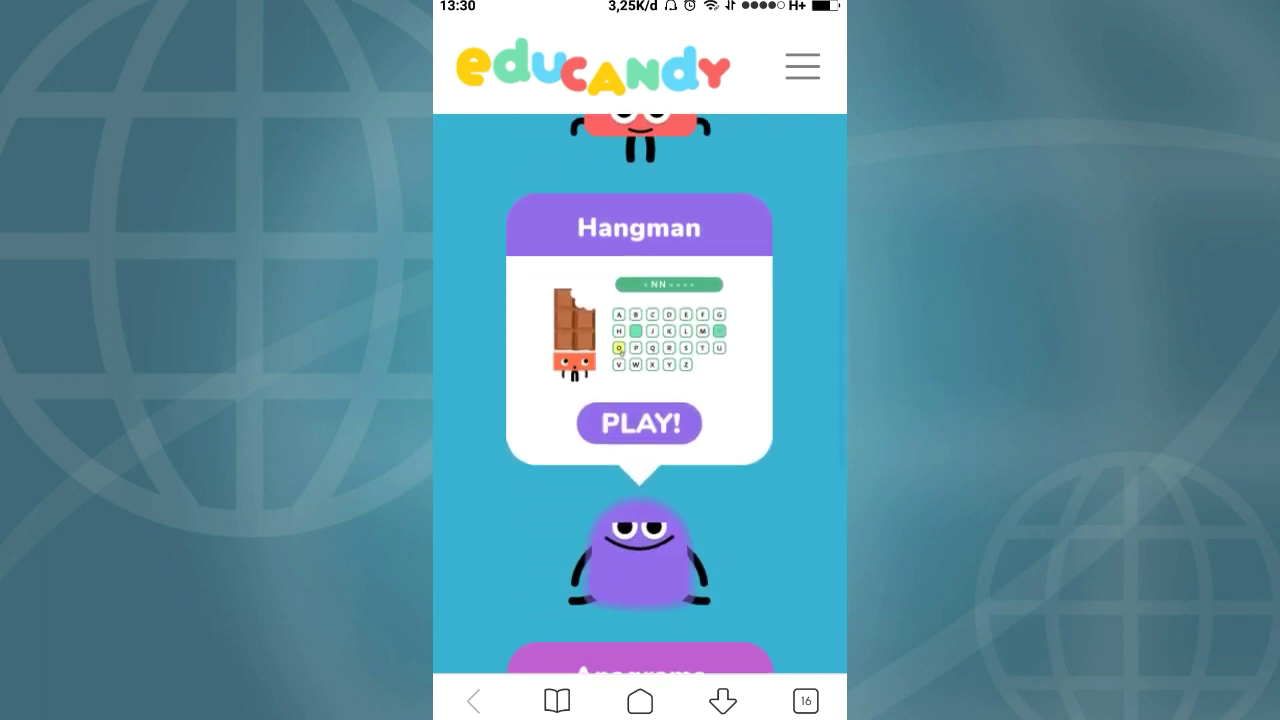
{"action": "scroll", "coordinate": [640, 400], "scroll_direction": "down", "scroll_amount": 1}
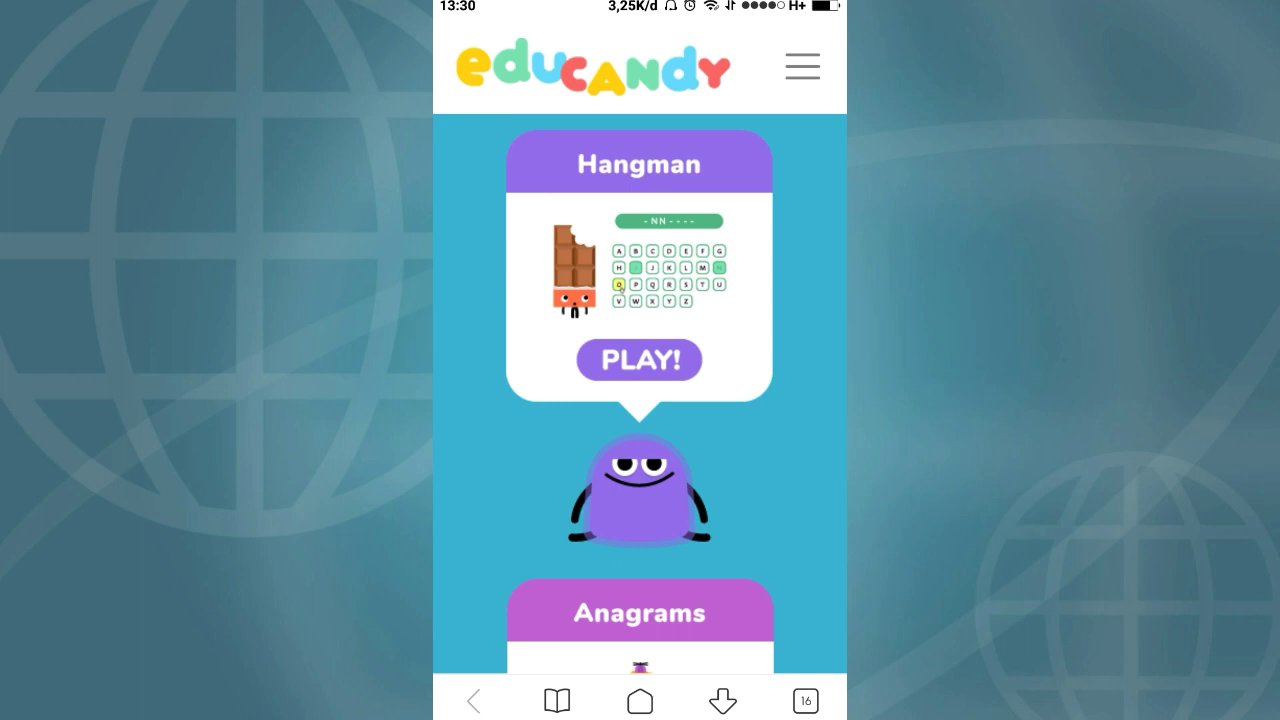
{"action": "scroll", "coordinate": [640, 400], "scroll_direction": "down", "scroll_amount": 5}
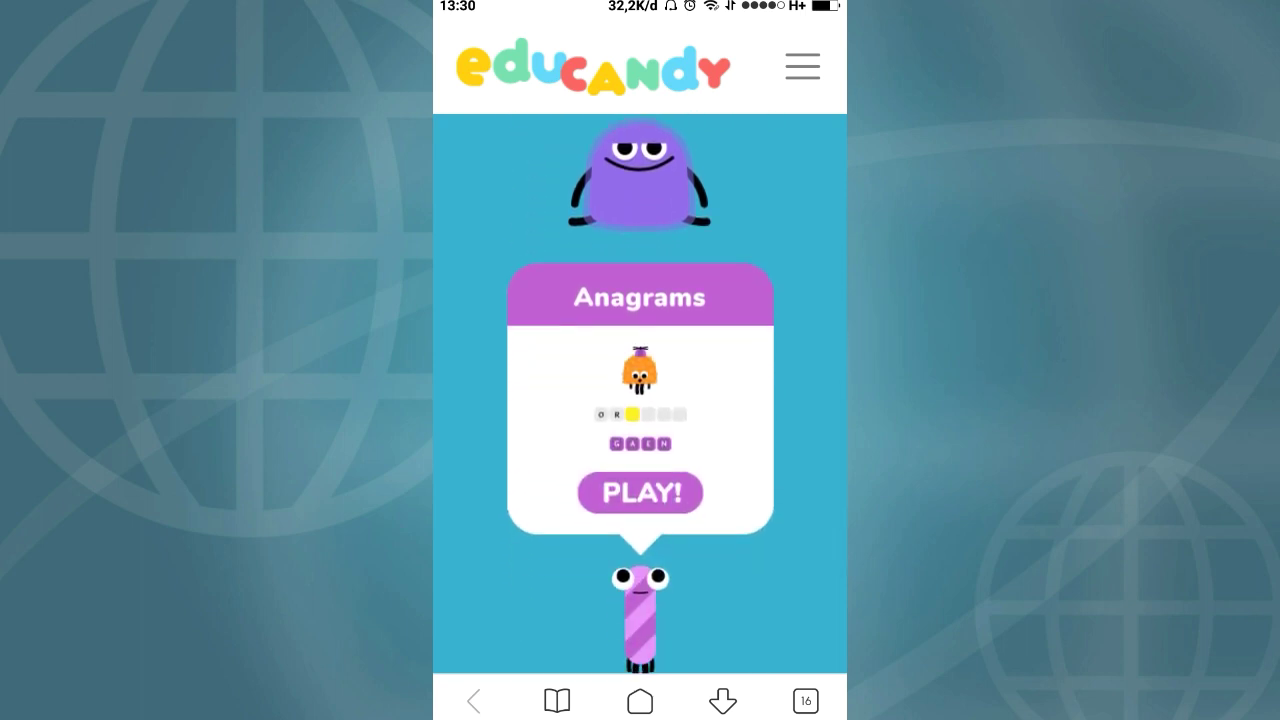
{"action": "scroll", "coordinate": [640, 400], "scroll_direction": "down", "scroll_amount": 1}
{"action": "scroll", "coordinate": [640, 400], "scroll_direction": "up", "scroll_amount": 10}
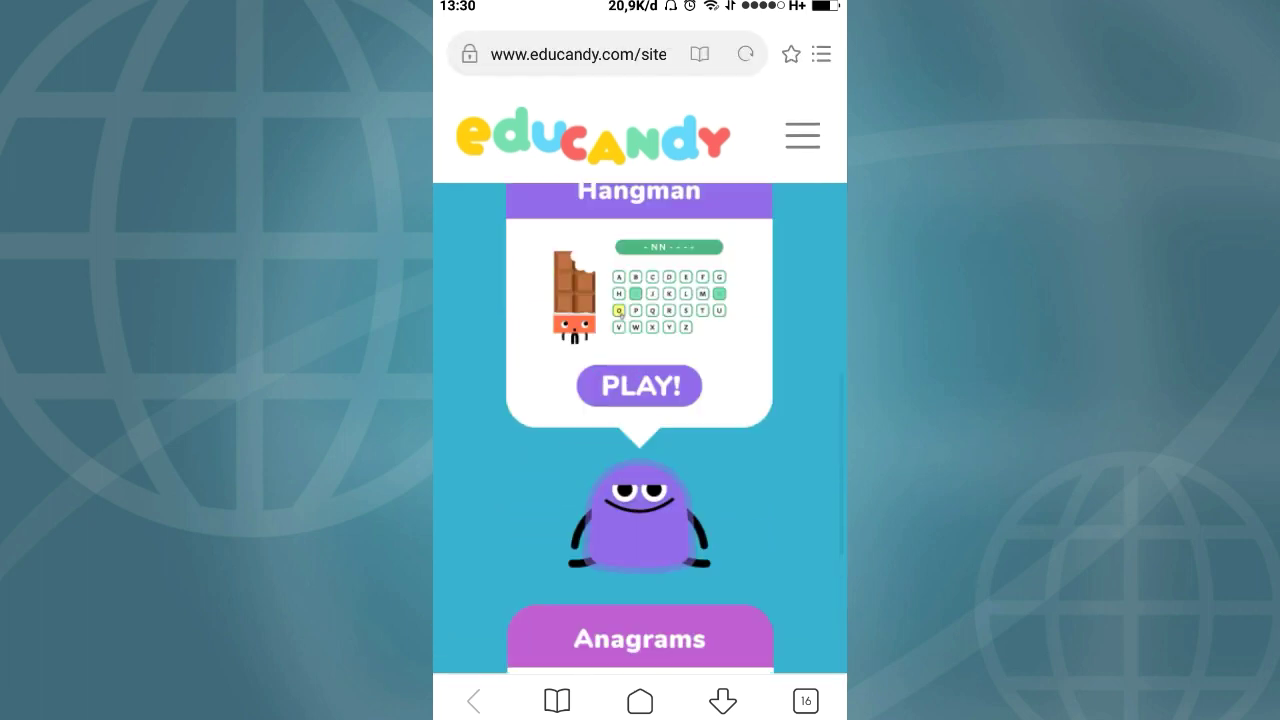
{"action": "scroll", "coordinate": [640, 400], "scroll_direction": "up", "scroll_amount": 10}
{"action": "scroll", "coordinate": [640, 400], "scroll_direction": "down", "scroll_amount": 4}
{"action": "left_click", "coordinate": [642, 482]}
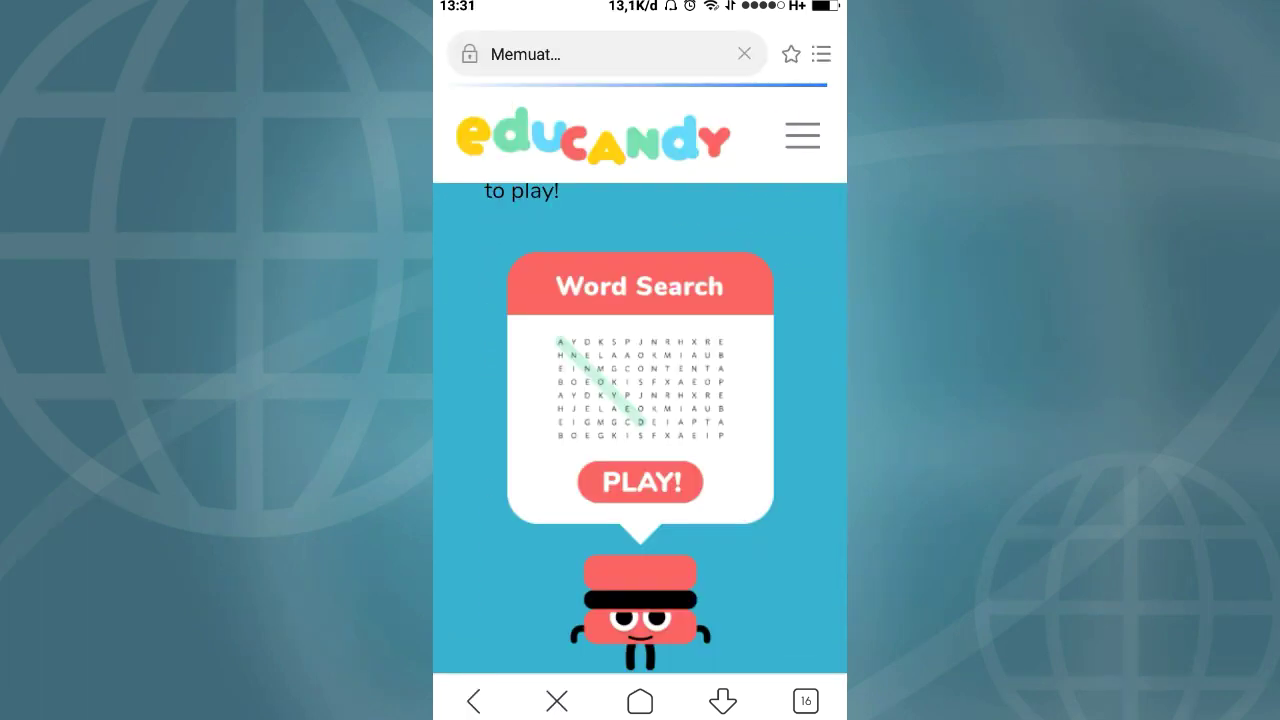
{"action": "scroll", "coordinate": [640, 400], "scroll_direction": "down", "scroll_amount": 2}
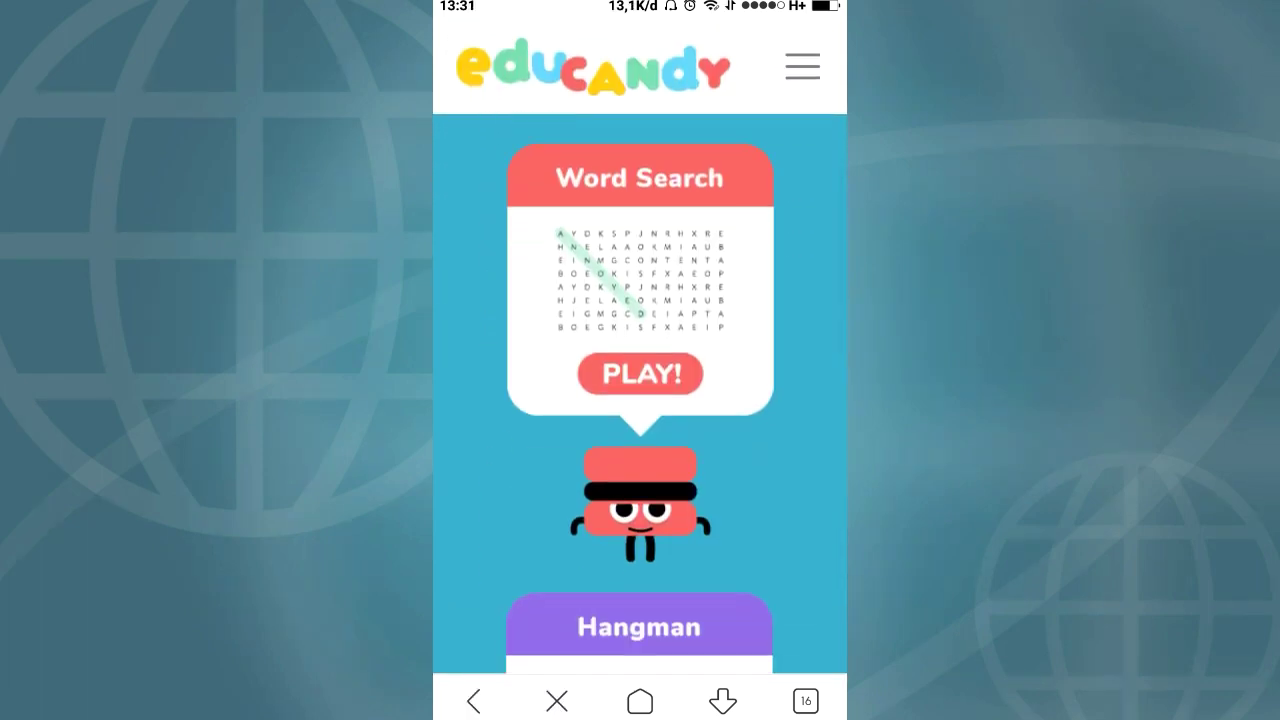
{"action": "scroll", "coordinate": [640, 400], "scroll_direction": "down", "scroll_amount": 2}
{"action": "scroll", "coordinate": [640, 400], "scroll_direction": "up", "scroll_amount": 5}
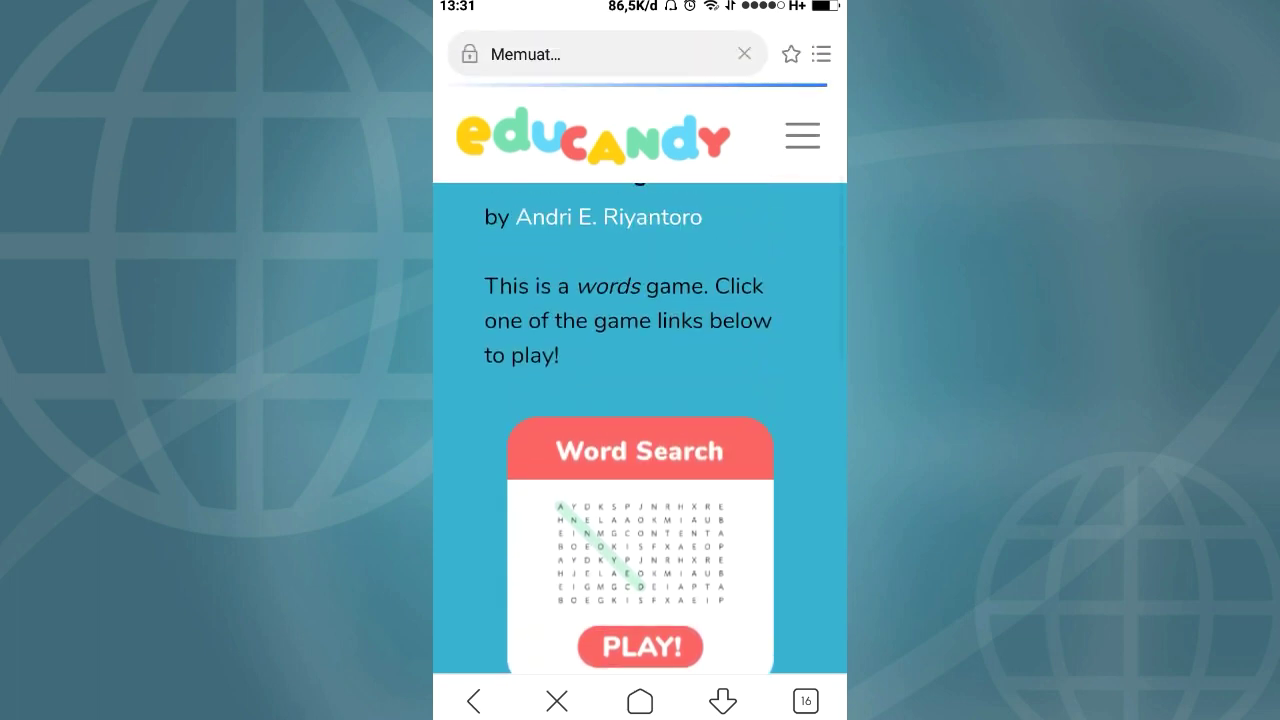